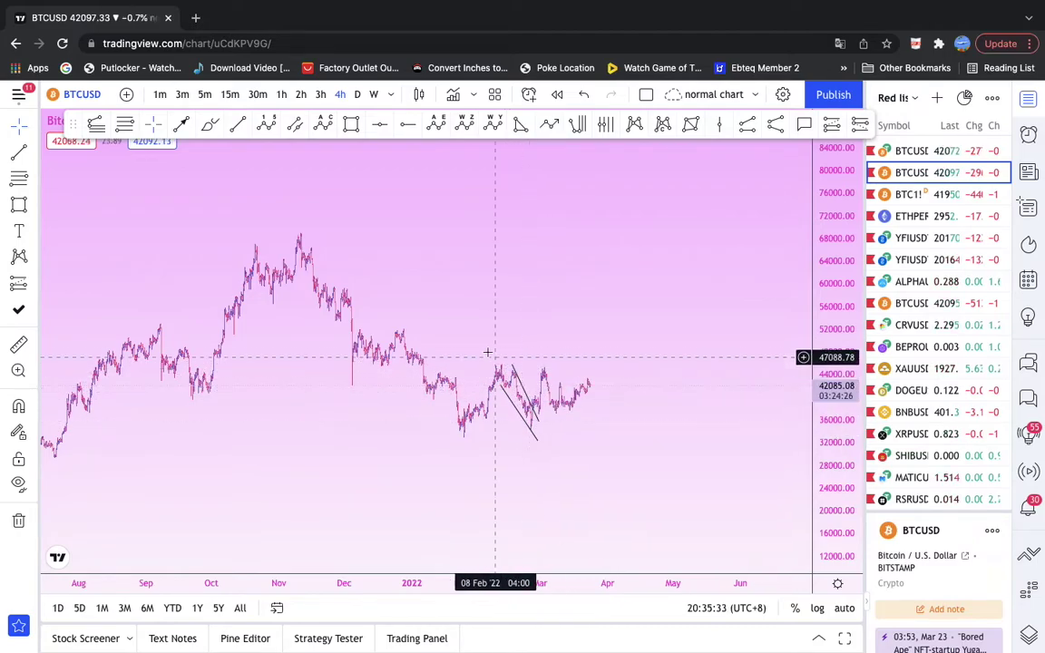
Draw converging trend lines bounding the February–March BTCUSD price action, starting at about 45,810 above and about 34,425 below
click(238, 124)
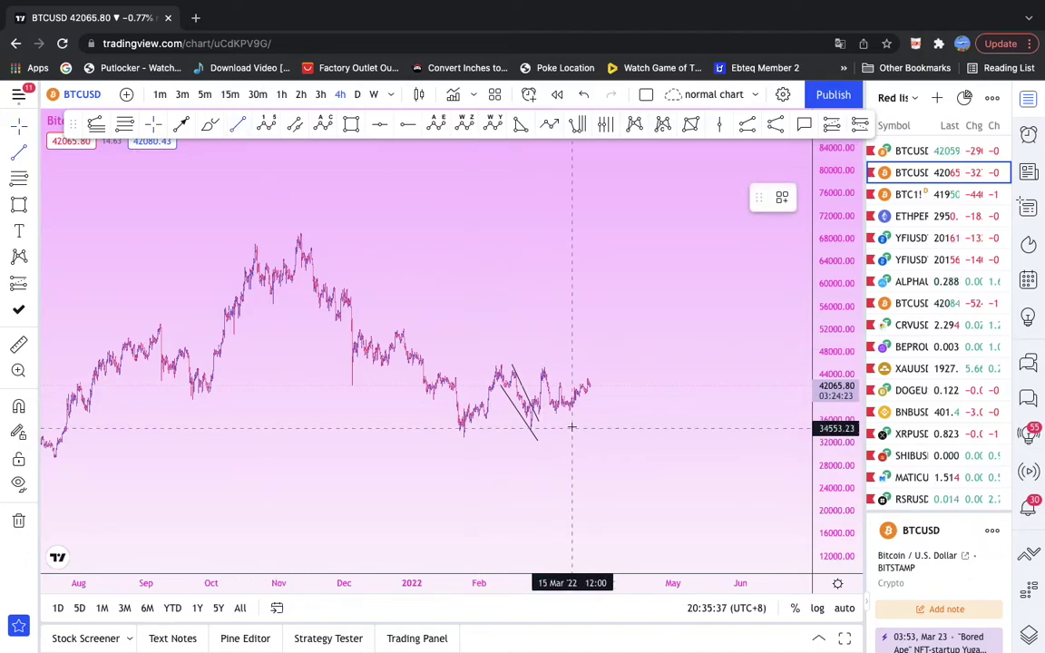
click(503, 365)
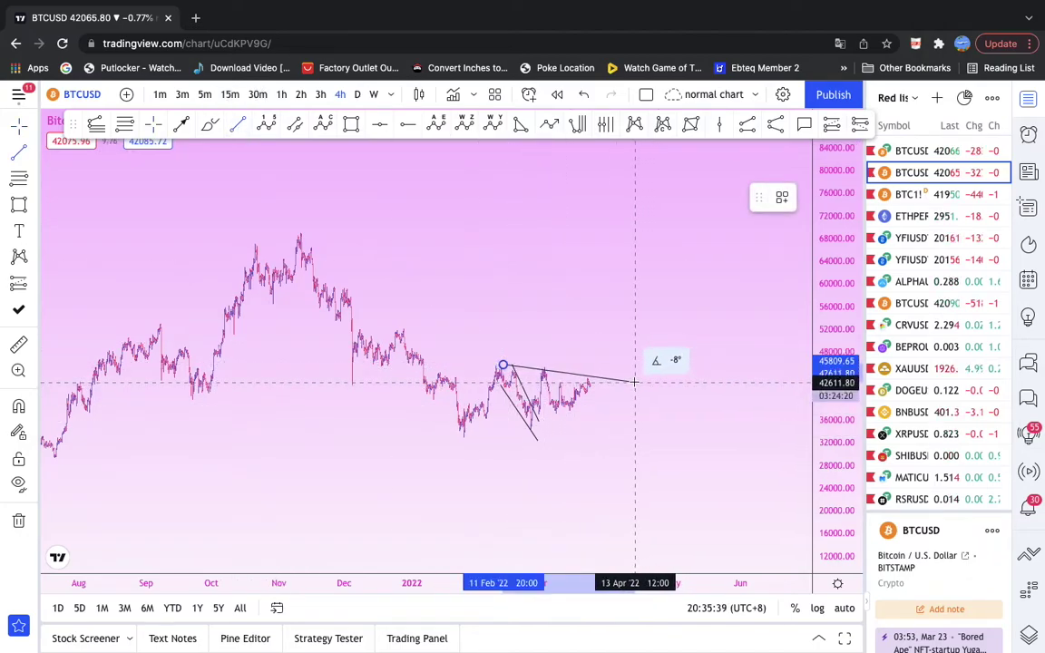
click(632, 380)
click(238, 124)
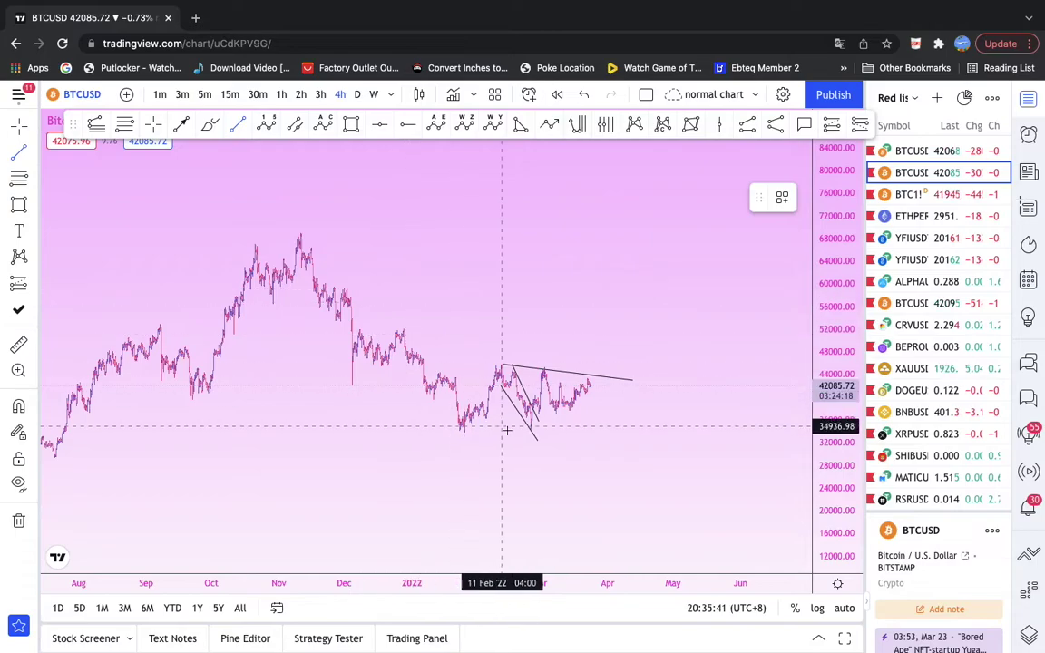
click(529, 429)
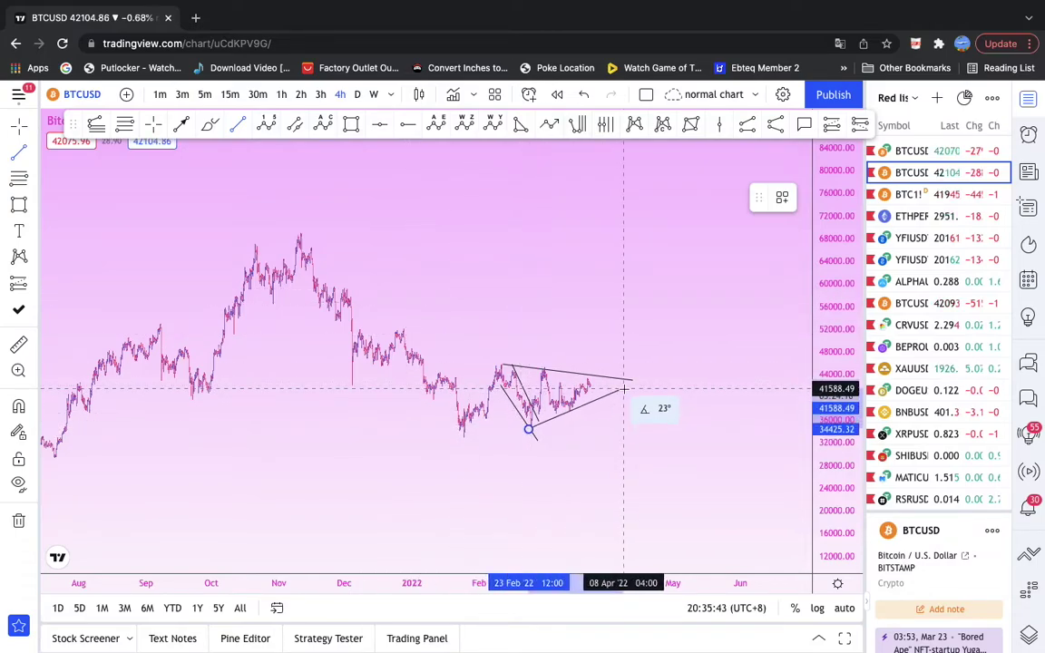
click(622, 389)
Draw an Elliott ABC correction from the January low near 33,146 through A about 46,065 and B about 40,054 to C about 60,008
click(322, 124)
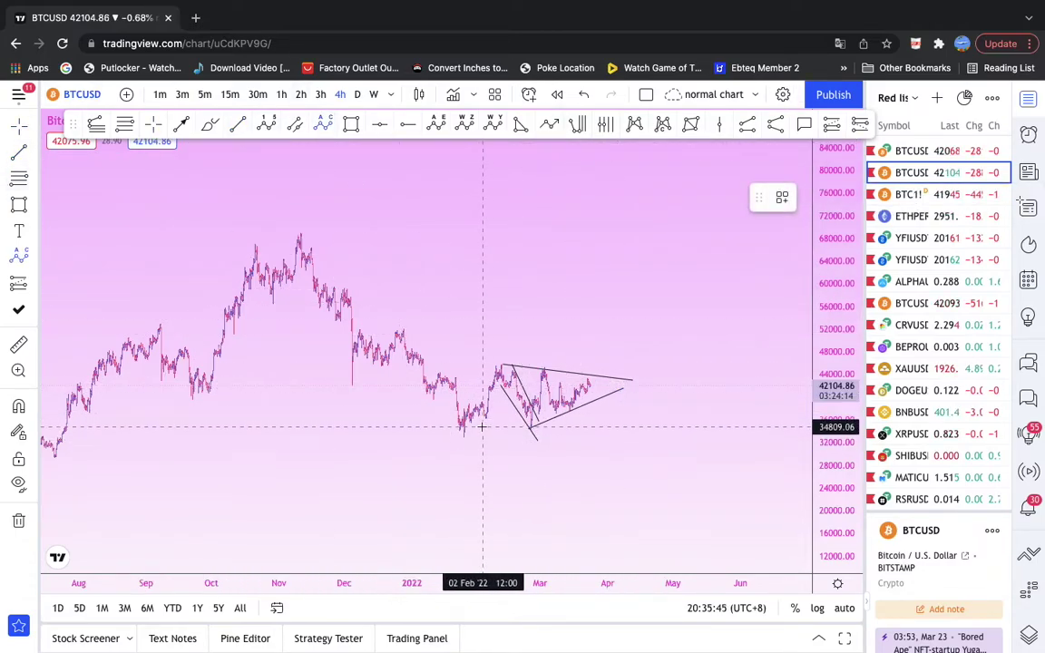
click(461, 436)
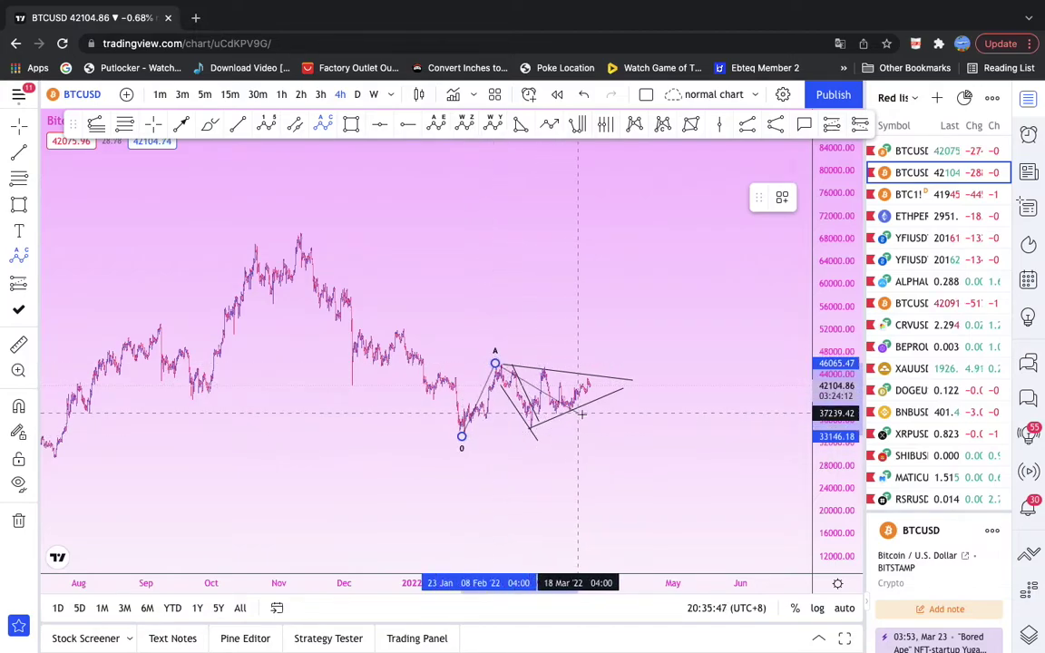
click(601, 393)
click(656, 284)
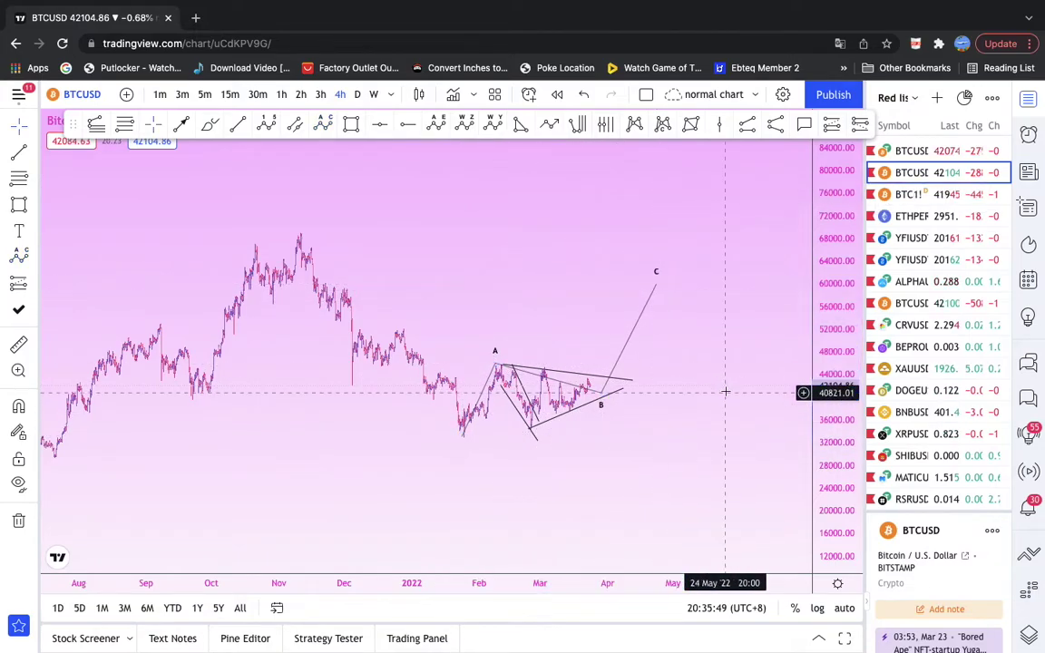
drag(642, 292, 613, 305)
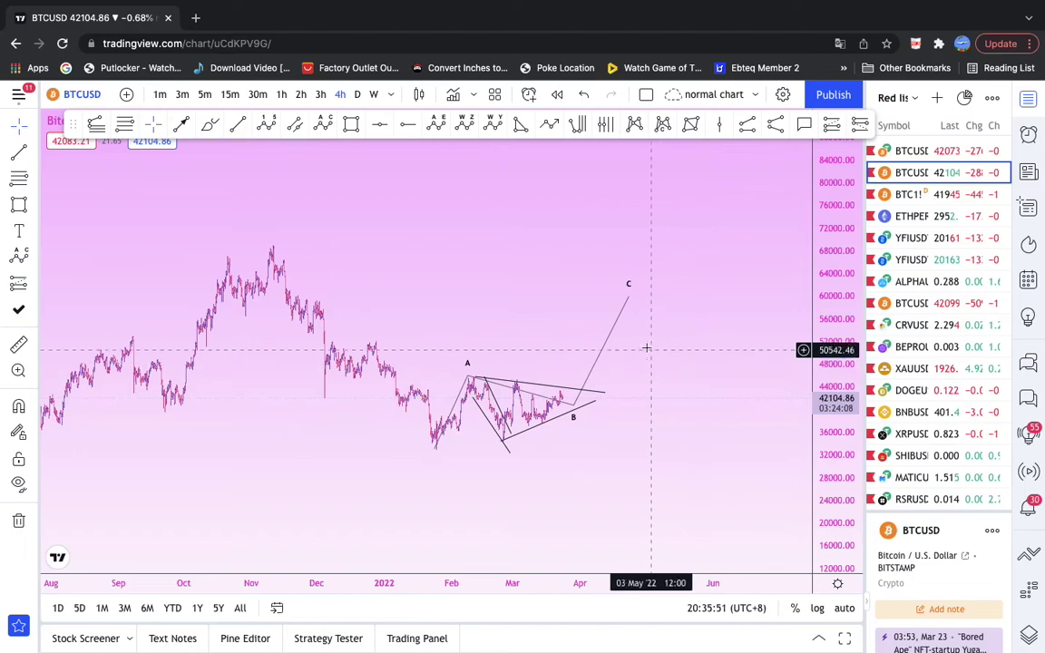
scroll(645, 346, left, 1)
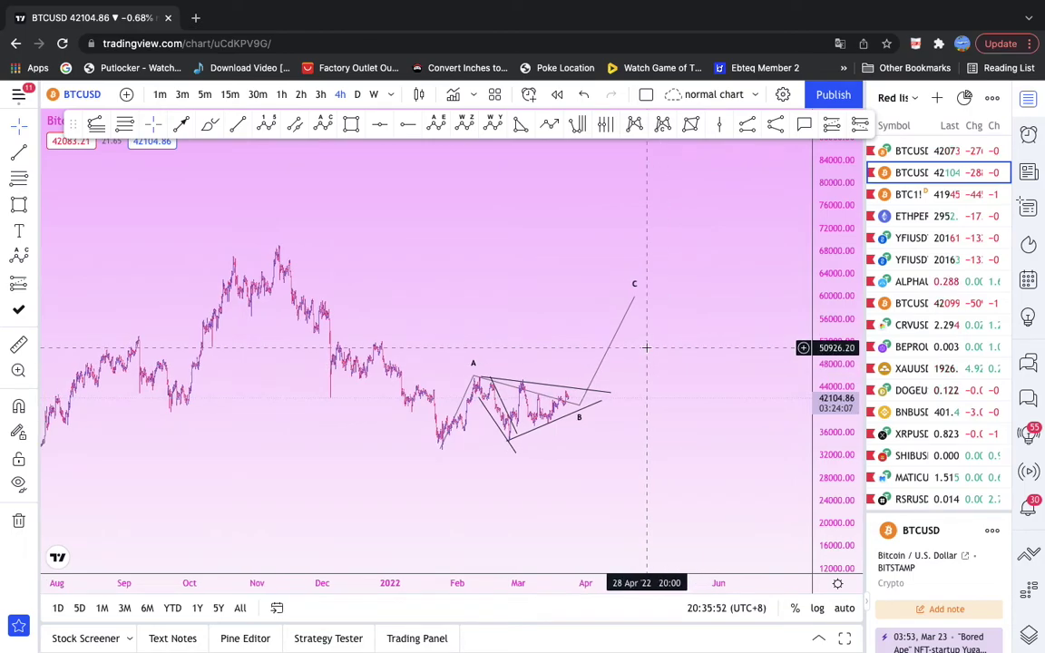
click(584, 407)
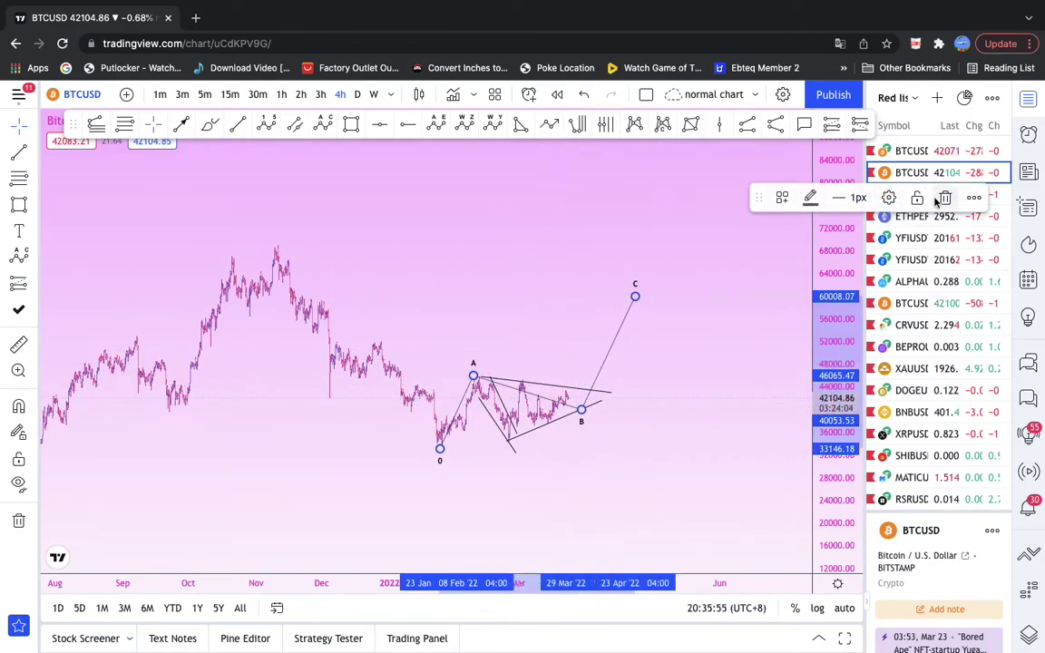
On the BTCUSDTPERP chart, draw a downward Elliott impulse wave from the early March high near 44,837 to wave 5 at about 30,611
click(907, 151)
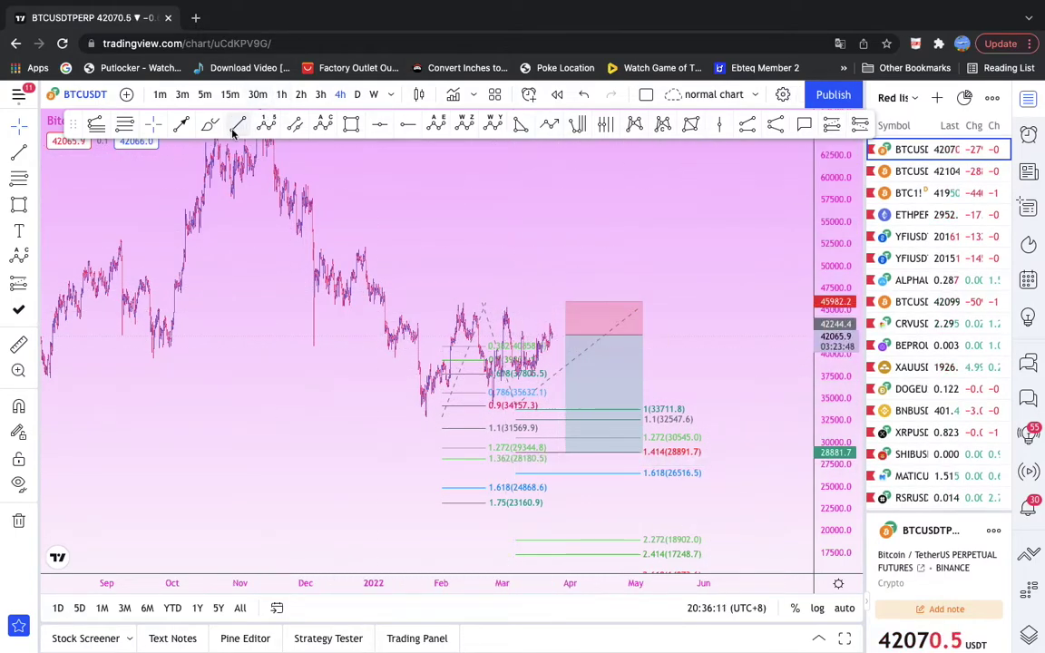
click(265, 125)
click(504, 313)
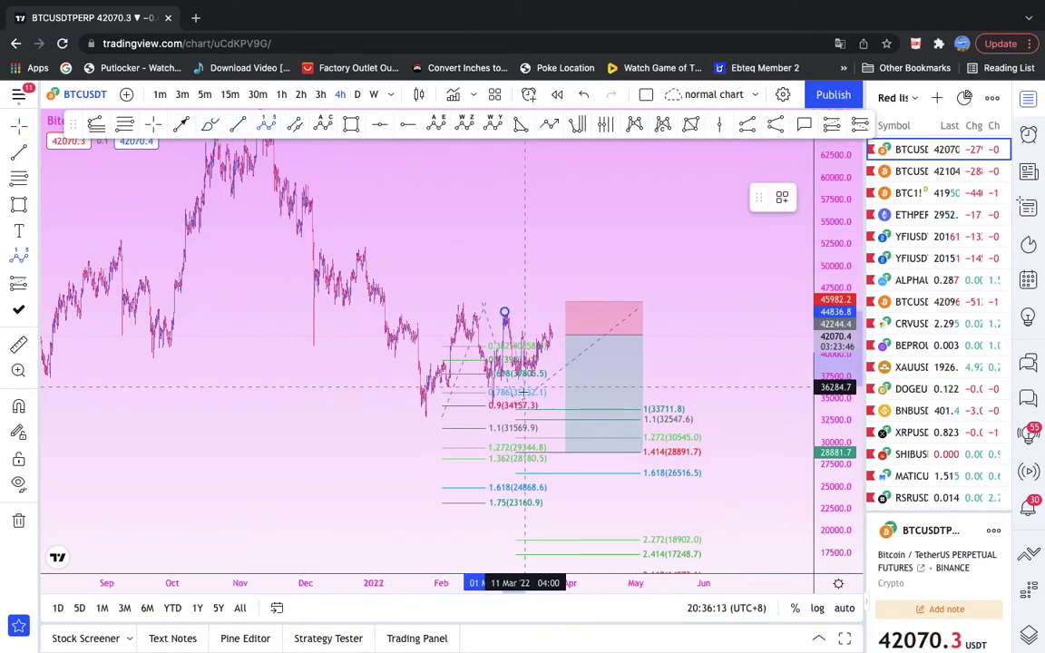
click(516, 381)
click(548, 325)
click(571, 412)
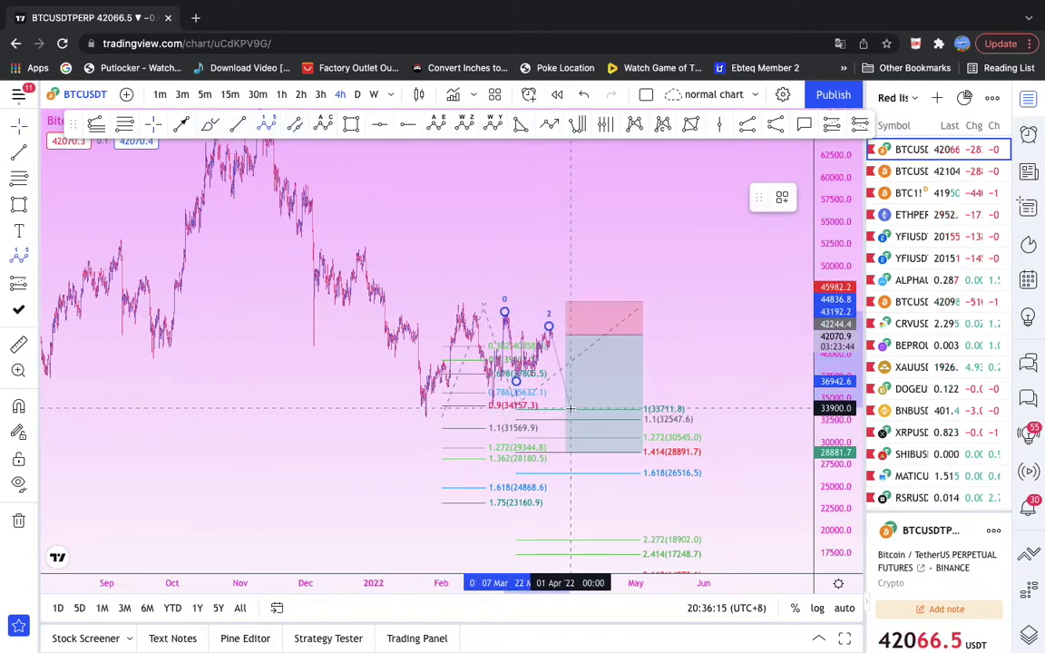
click(585, 379)
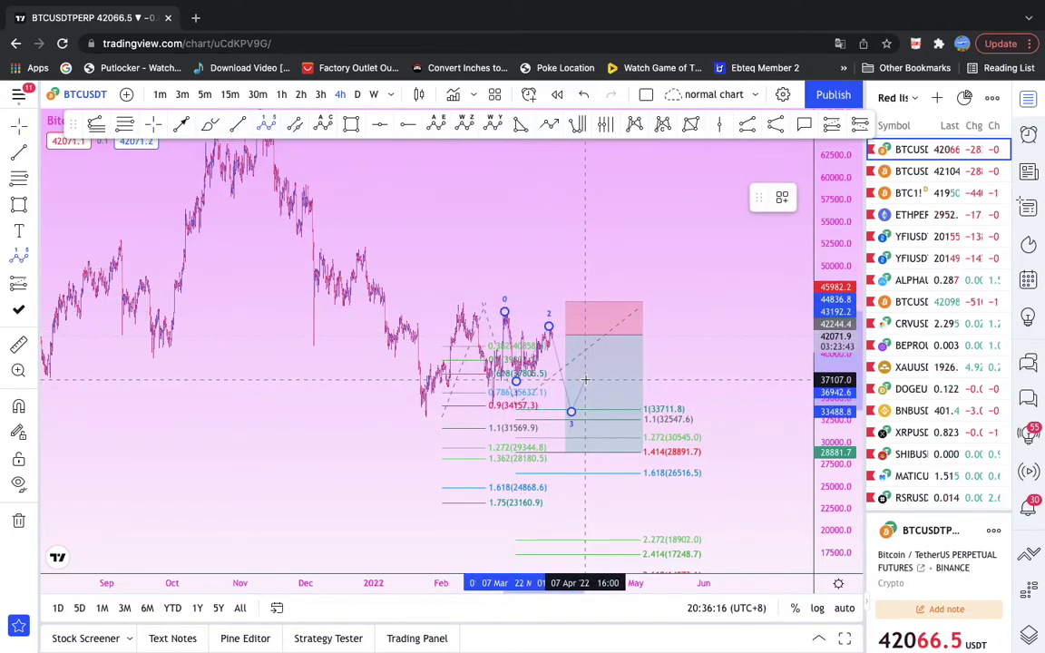
click(607, 437)
drag(584, 379, 588, 384)
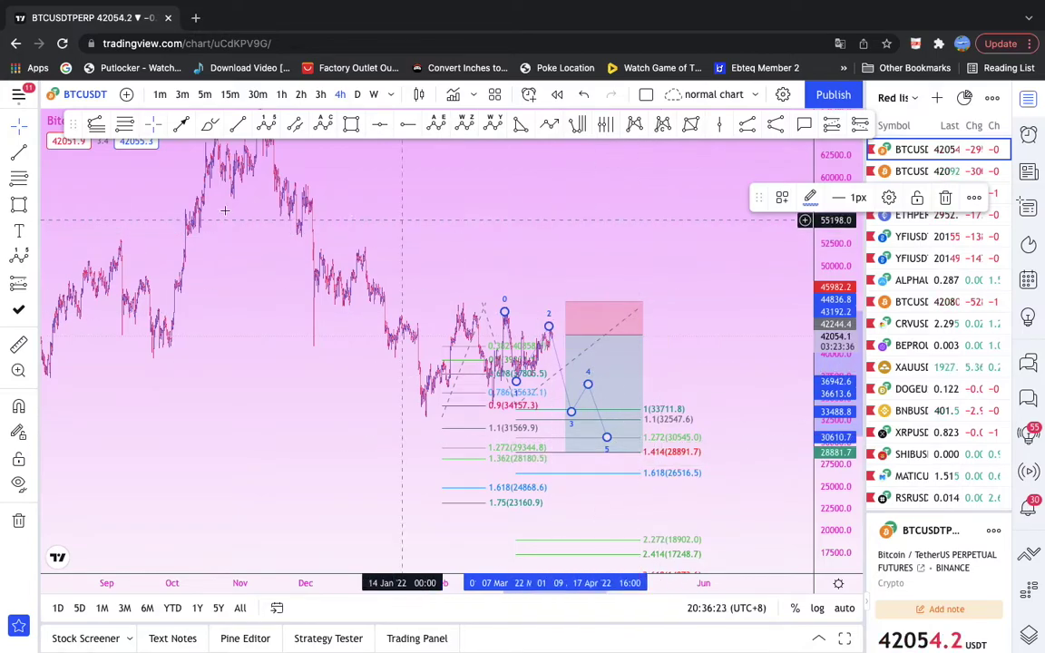
Draw an ABC correction from the January low near 32,667 with A about 46,153, then lower B and impulse wave 5 to about 28,555
click(324, 127)
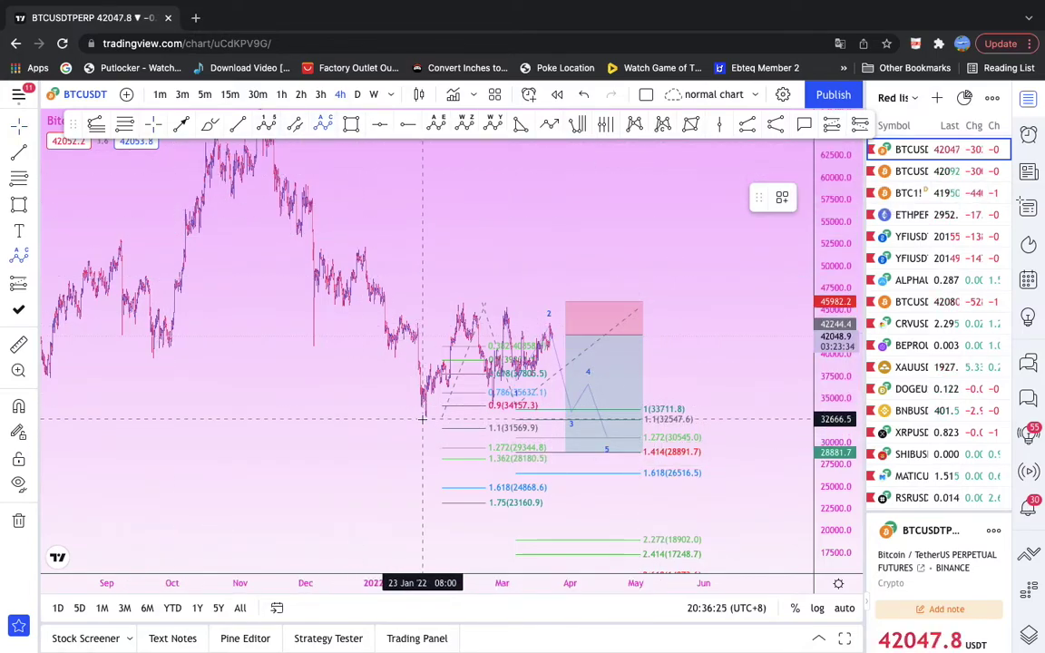
click(421, 418)
click(457, 300)
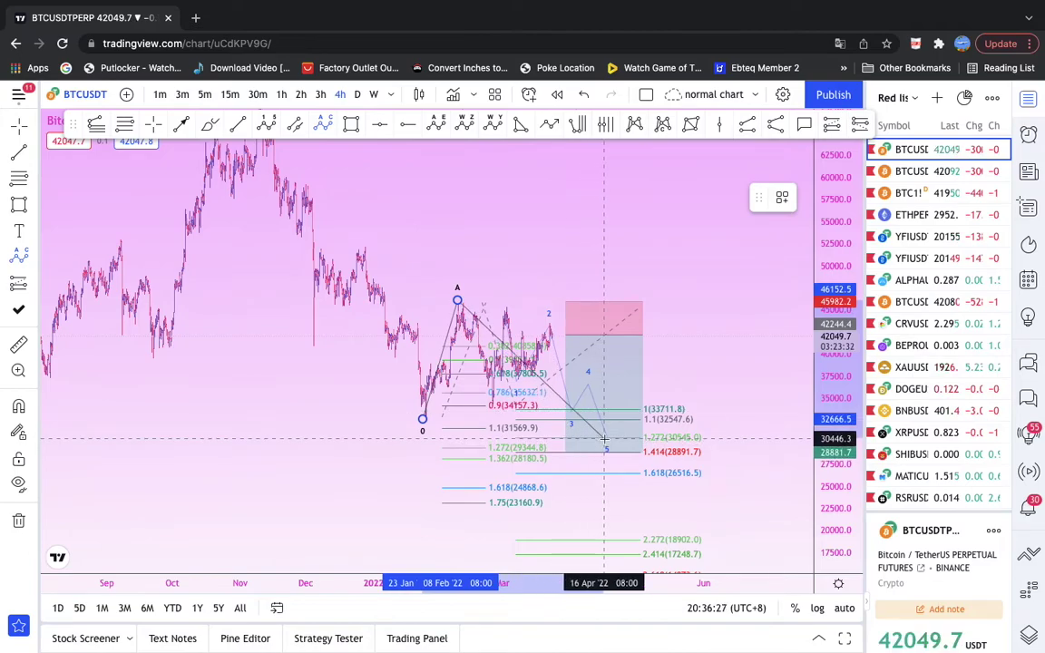
click(603, 439)
click(664, 245)
click(682, 367)
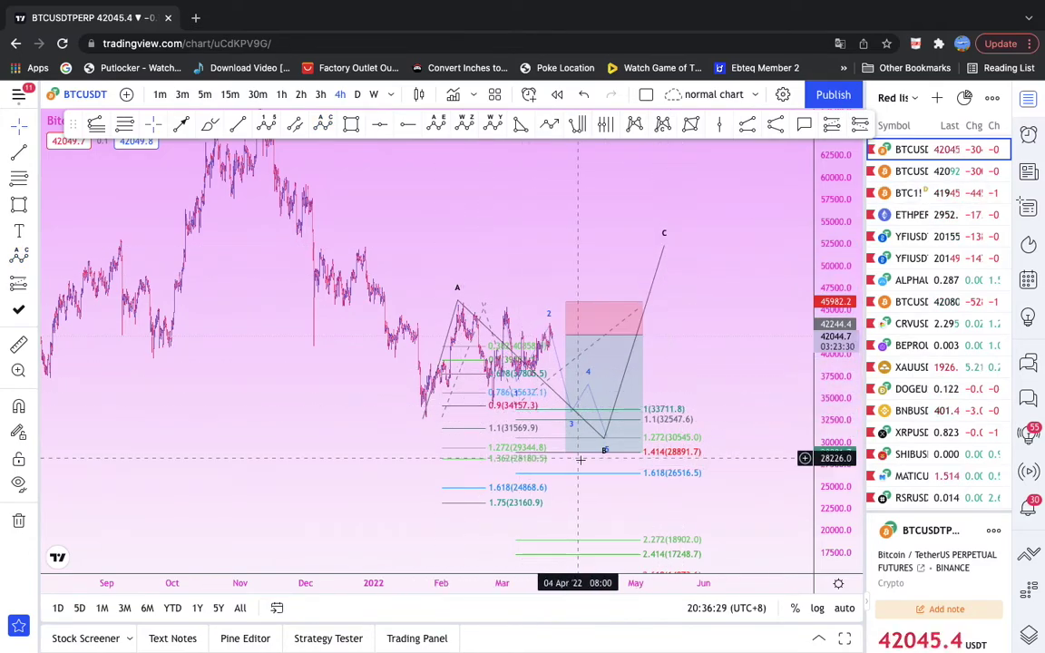
drag(603, 442, 611, 459)
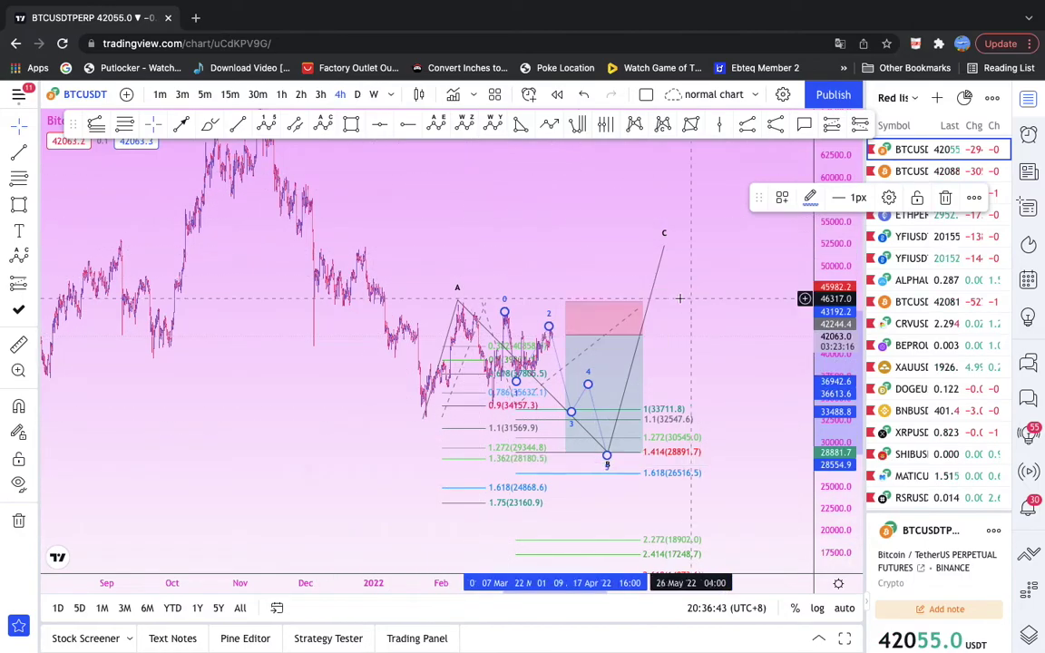
Draw a larger ABC correction from the November high near 68,996 through A about 32,440 to C about 20,730, joining B to the smaller wave's C
mouse_move(715, 257)
mouse_down()
mouse_move(688, 287)
mouse_move(705, 311)
mouse_move(686, 314)
mouse_up()
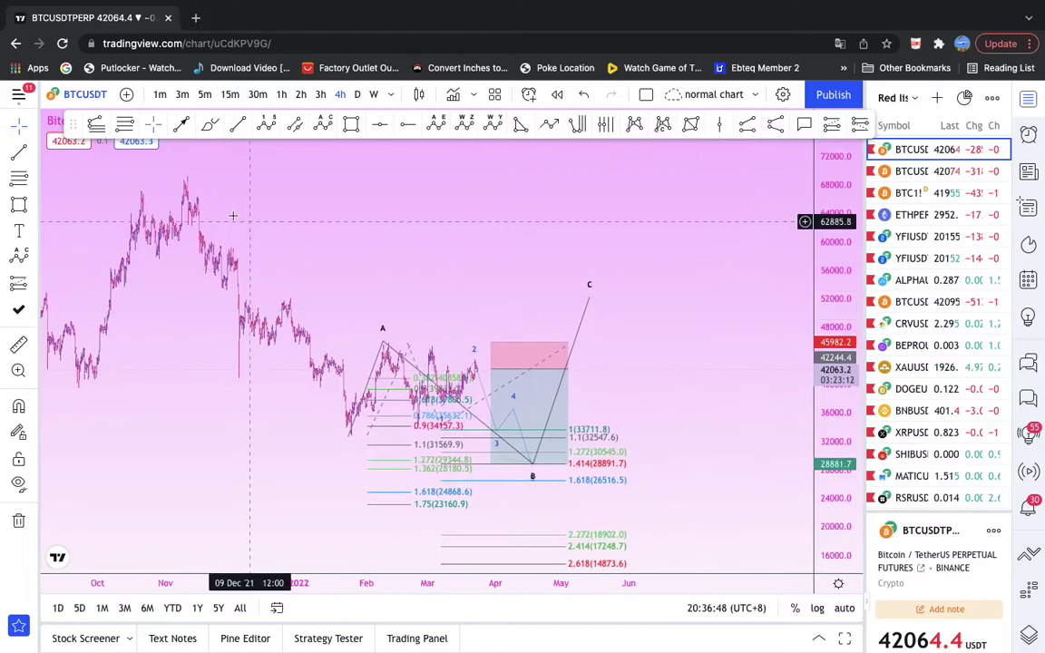
click(323, 126)
click(185, 178)
click(344, 438)
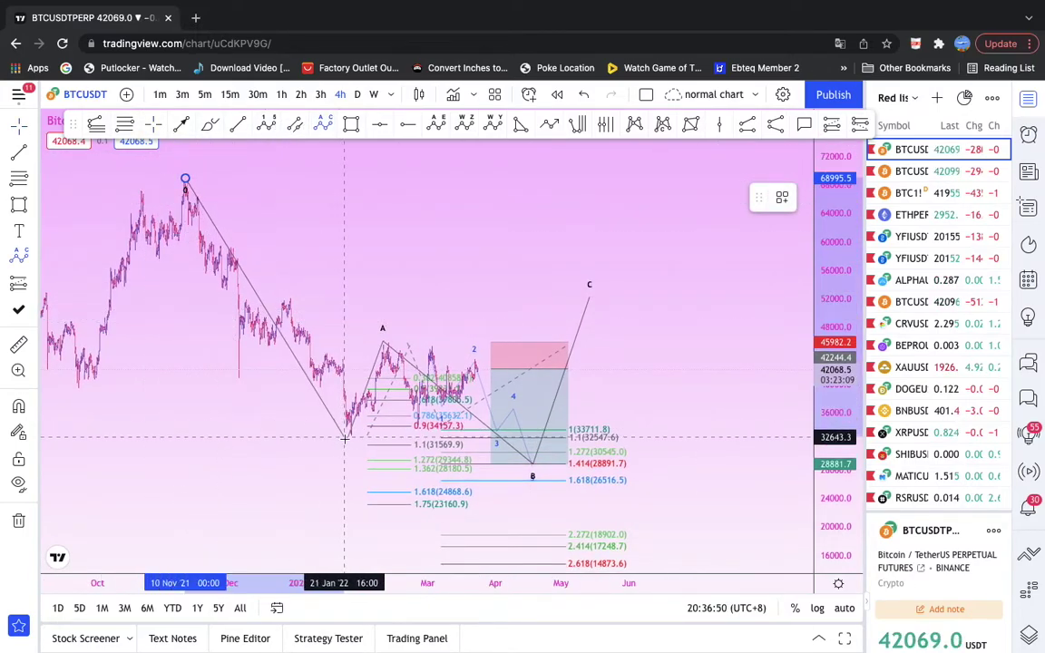
click(624, 265)
click(732, 518)
drag(626, 263, 596, 278)
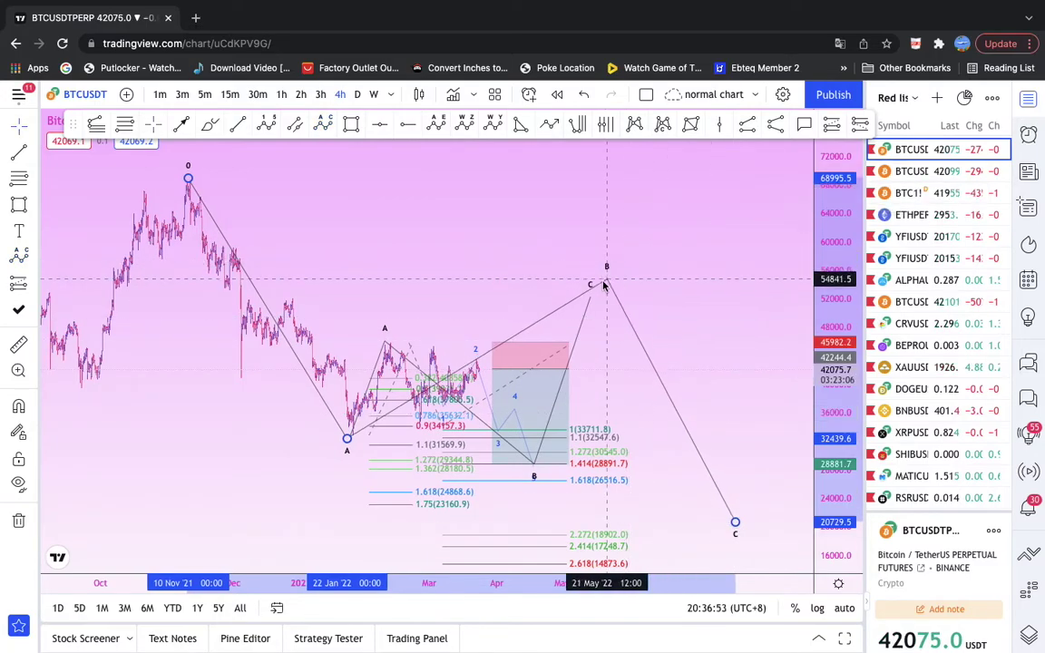
click(689, 335)
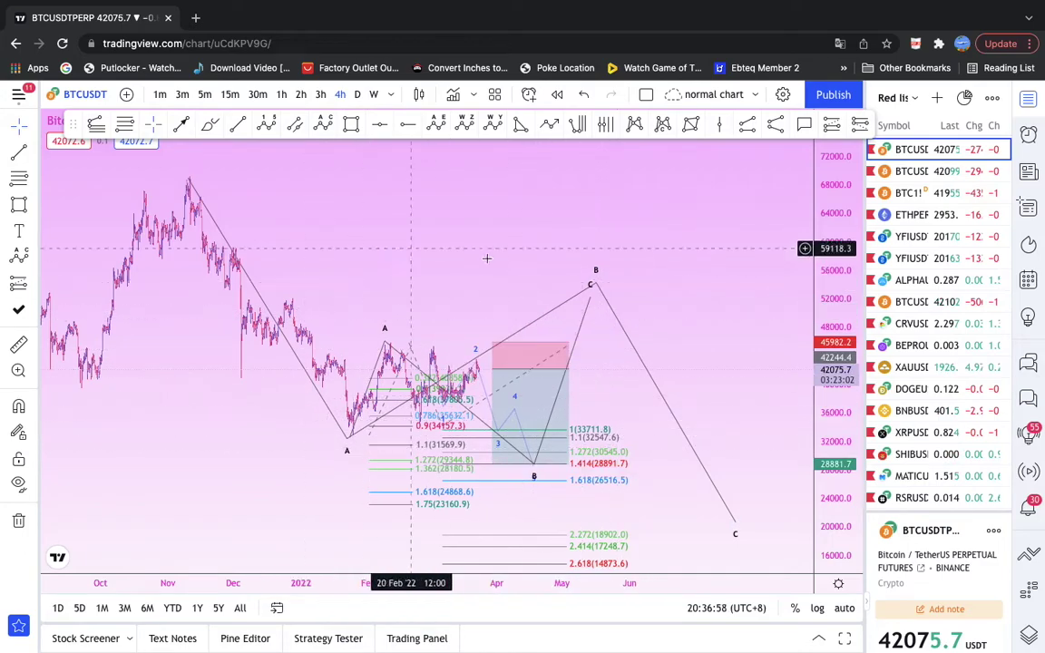
click(593, 290)
click(594, 283)
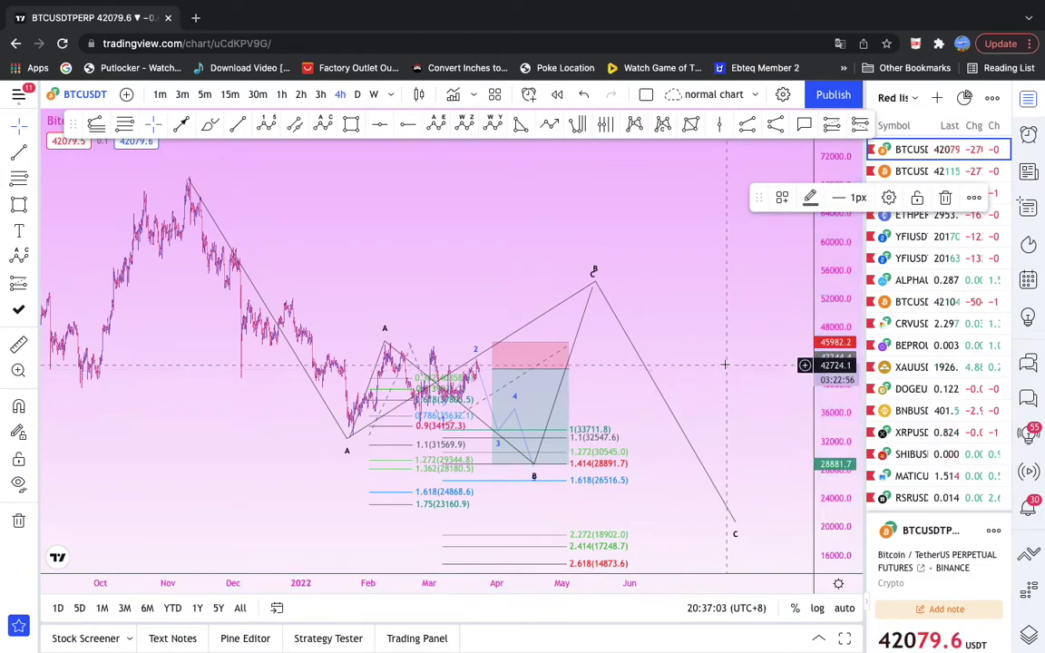
Compare the projected ABC scenario inside the BTCUSD triangle with the wave counts on the BTCUSDTPERP chart
drag(737, 363, 666, 368)
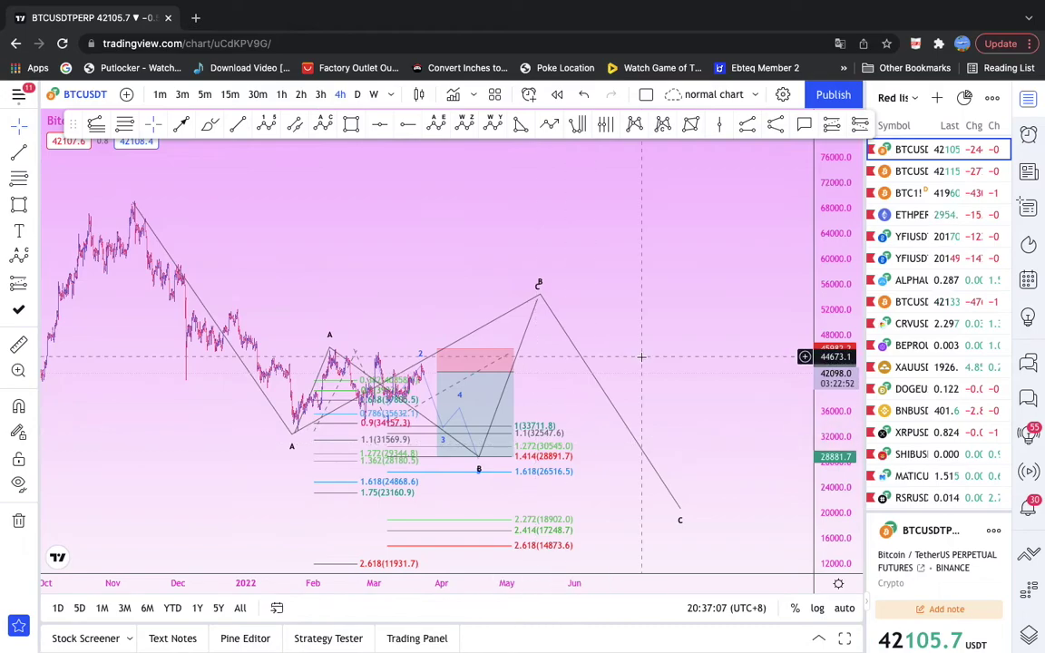
click(925, 171)
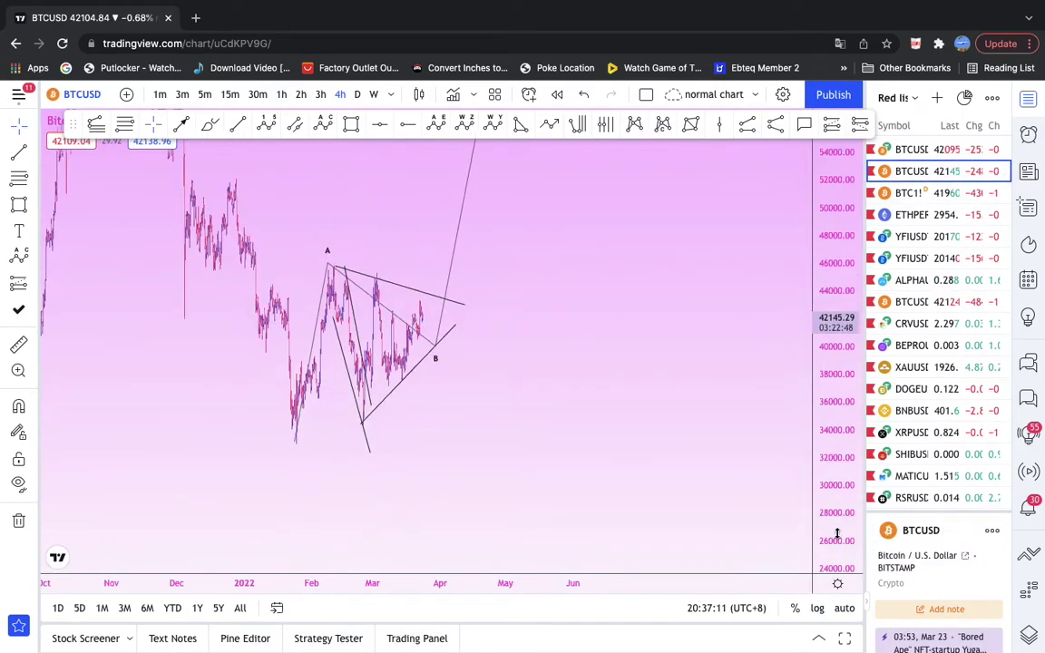
drag(555, 334, 621, 458)
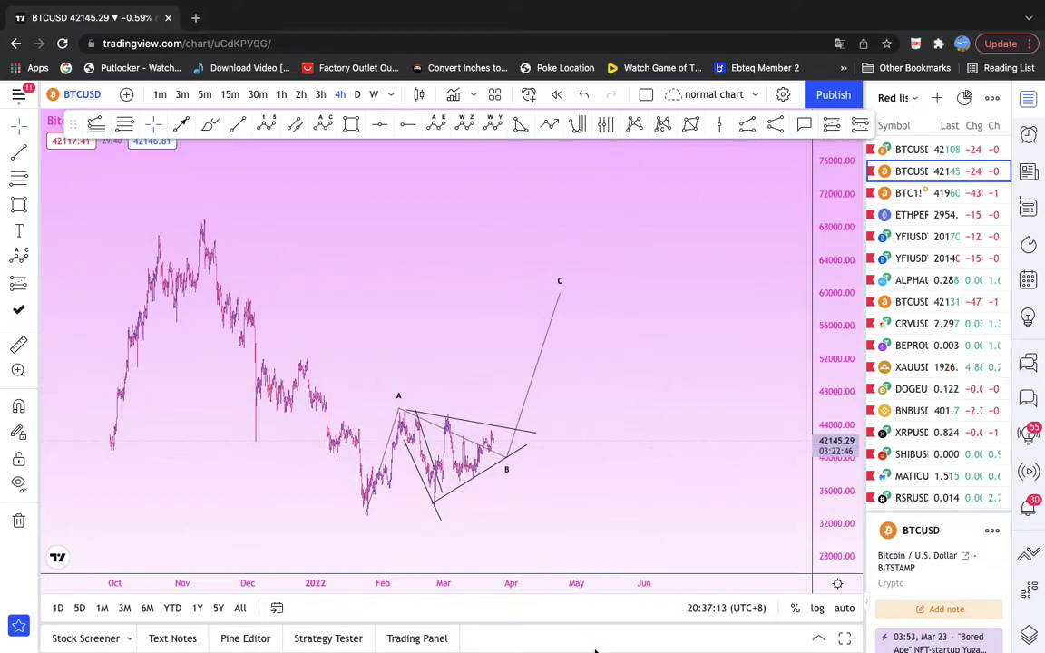
scroll(524, 433, up, 4)
drag(523, 433, 698, 434)
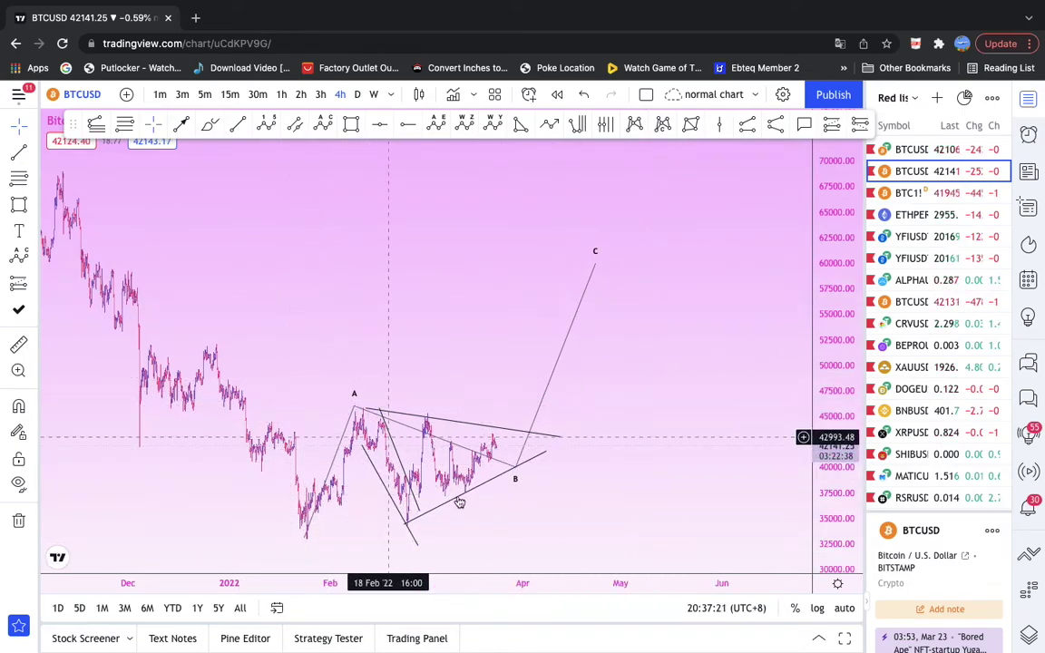
click(527, 436)
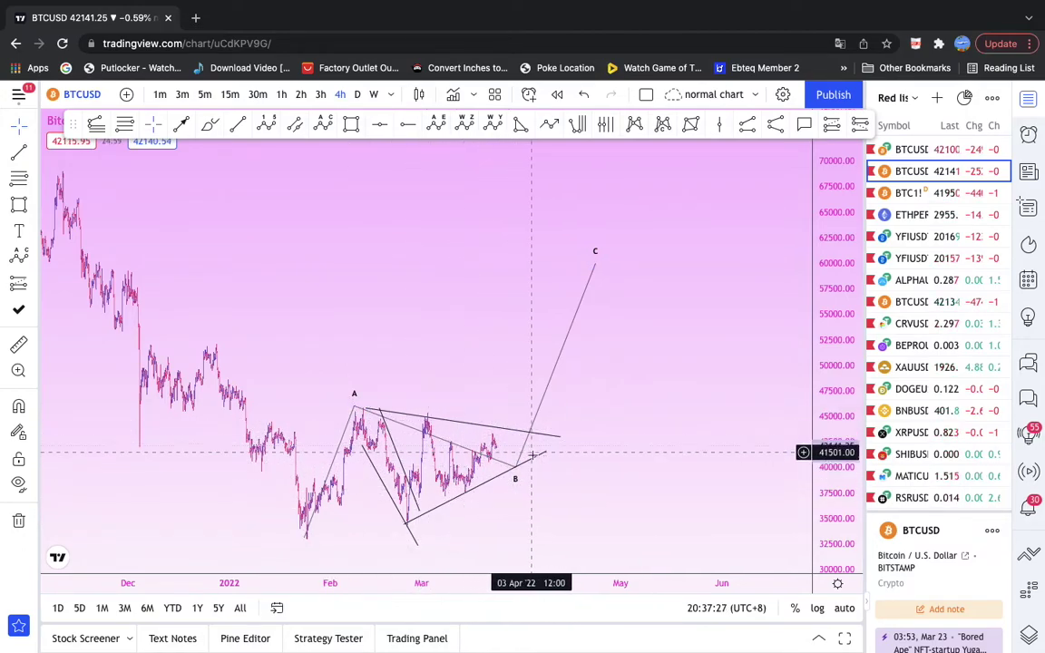
drag(604, 433, 620, 387)
click(913, 152)
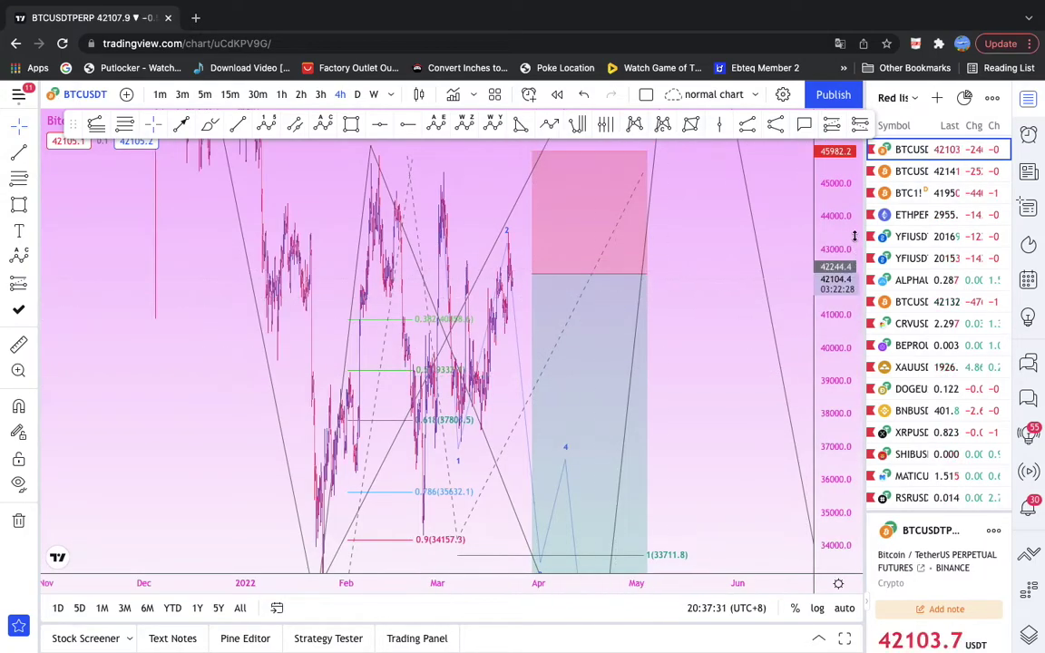
drag(853, 485, 853, 521)
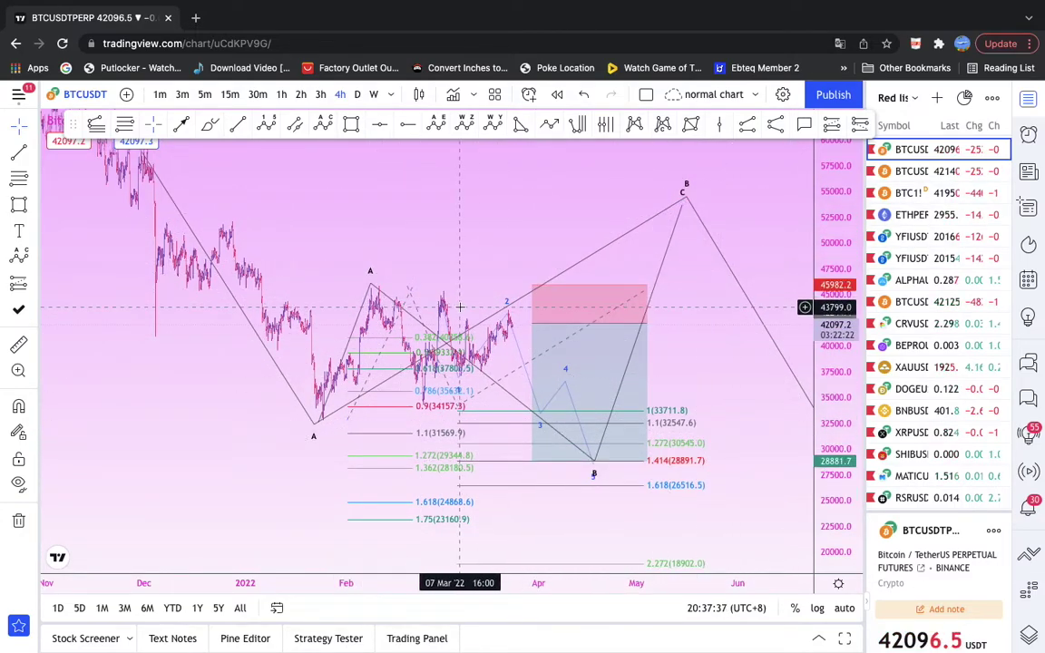
On the BTCUSD chart, draw a rectangle over the consolidation range from about 45,863 to 34,469, spanning 8 February to 11 May 2022
click(909, 172)
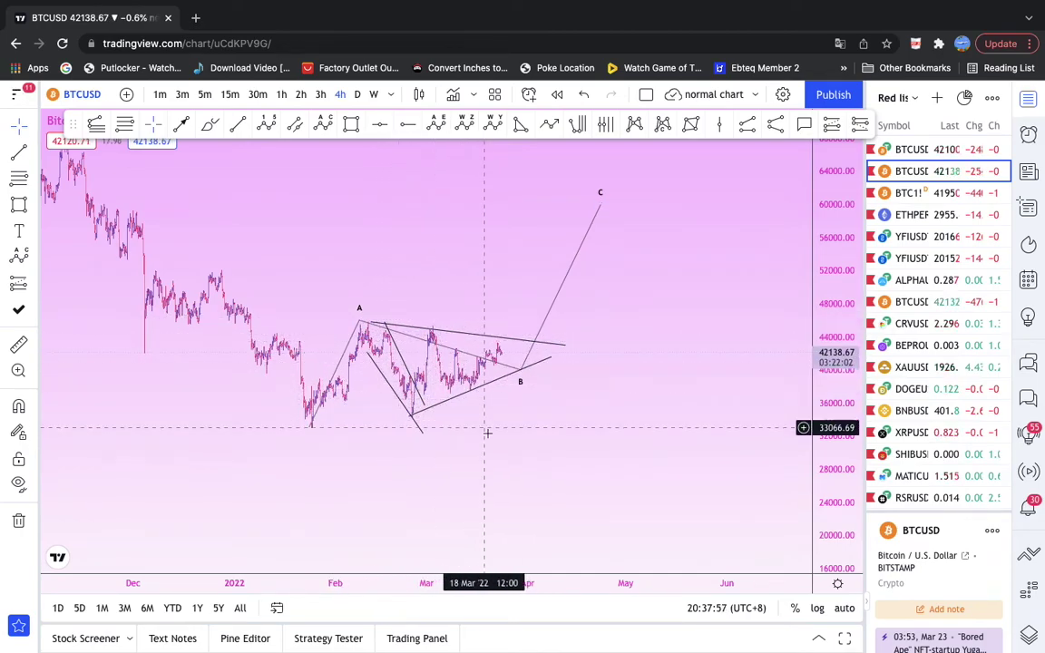
click(411, 418)
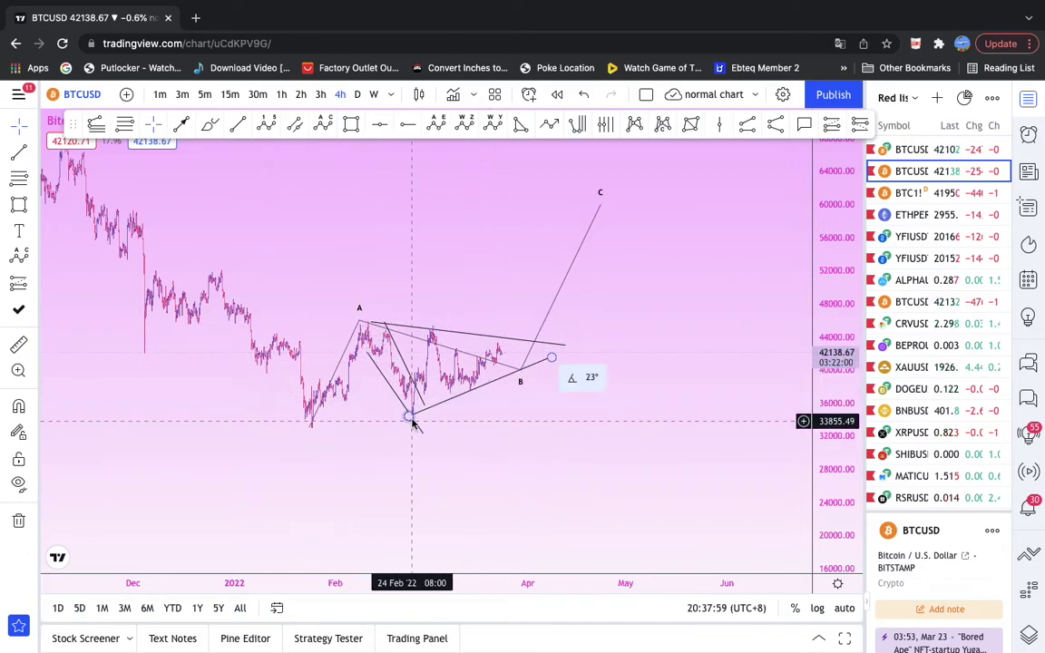
click(385, 164)
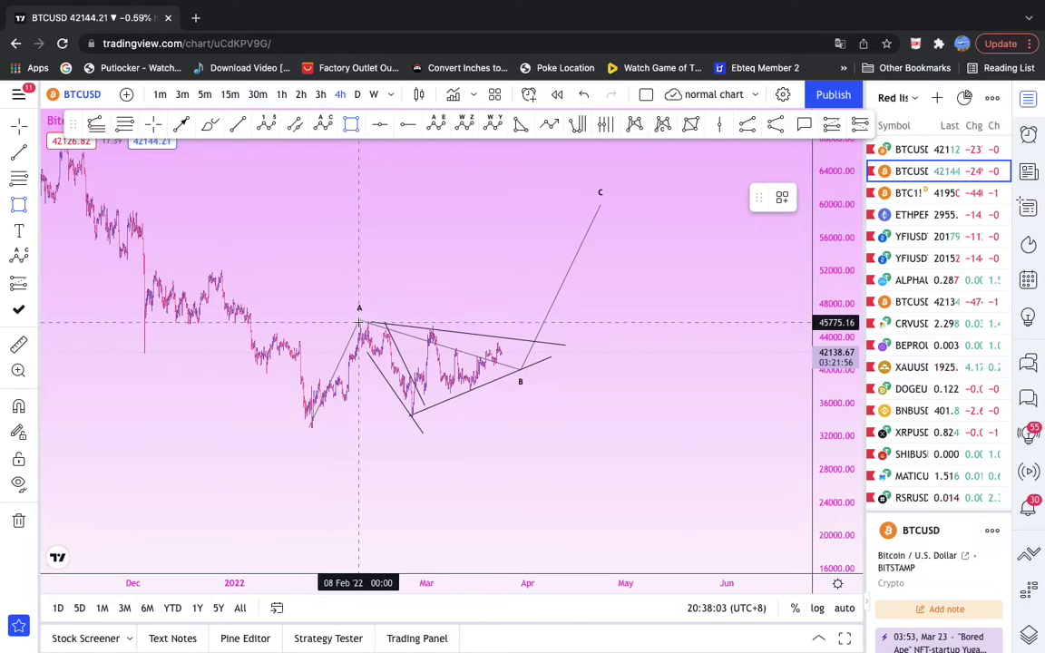
drag(359, 322, 658, 415)
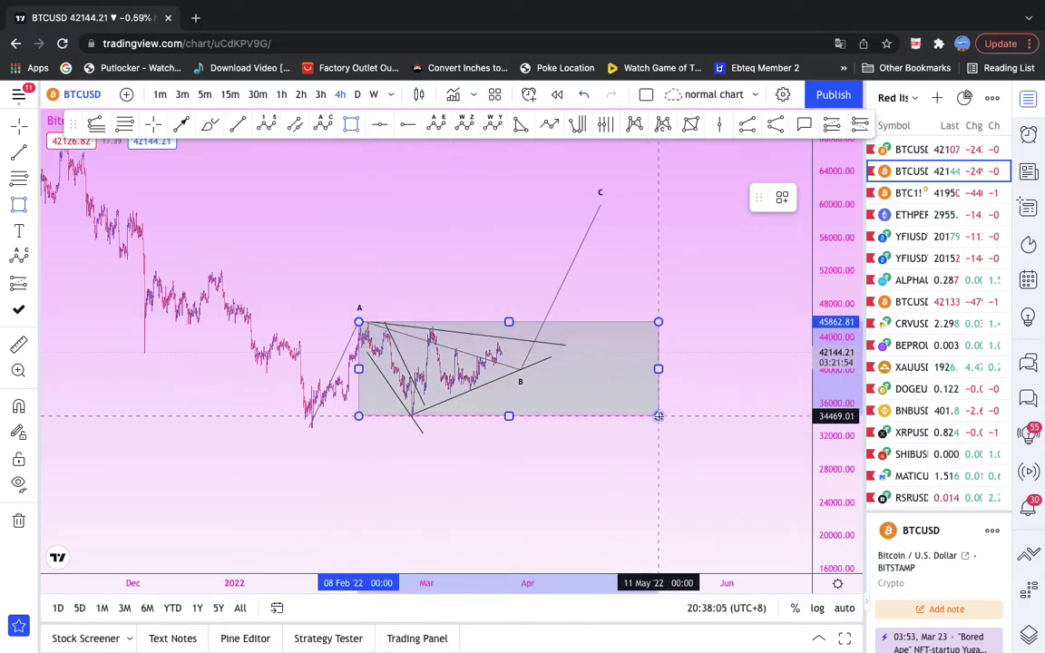
Delete the ABC correction that projects wave C upward to about 60,000, keeping the trend lines and rectangle
click(636, 460)
scroll(637, 460, down, 1)
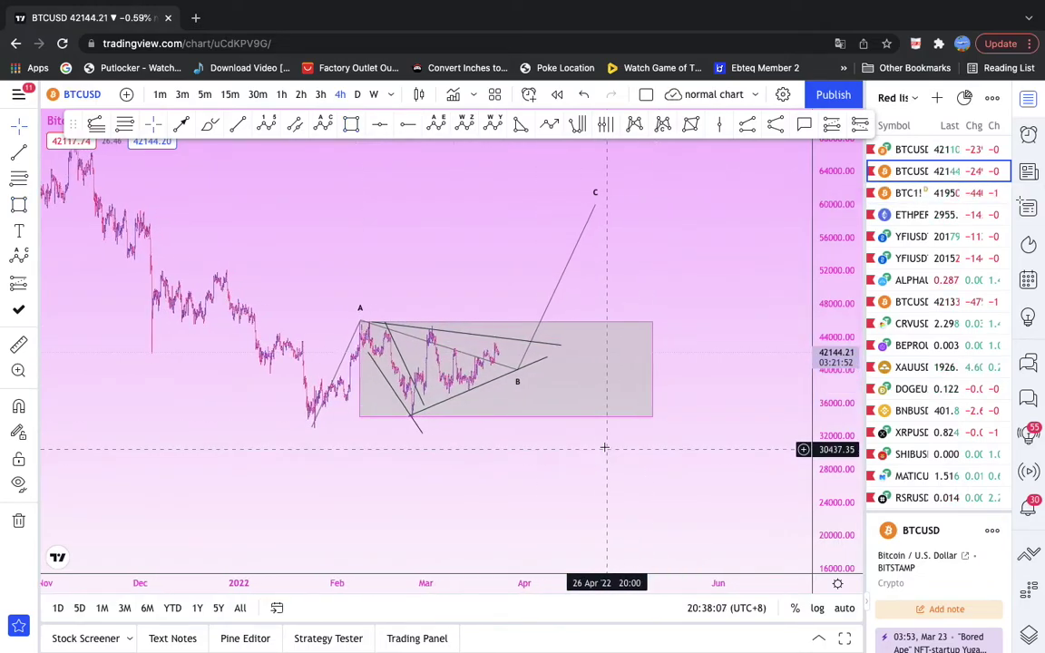
click(590, 406)
click(548, 311)
click(557, 294)
key(Delete)
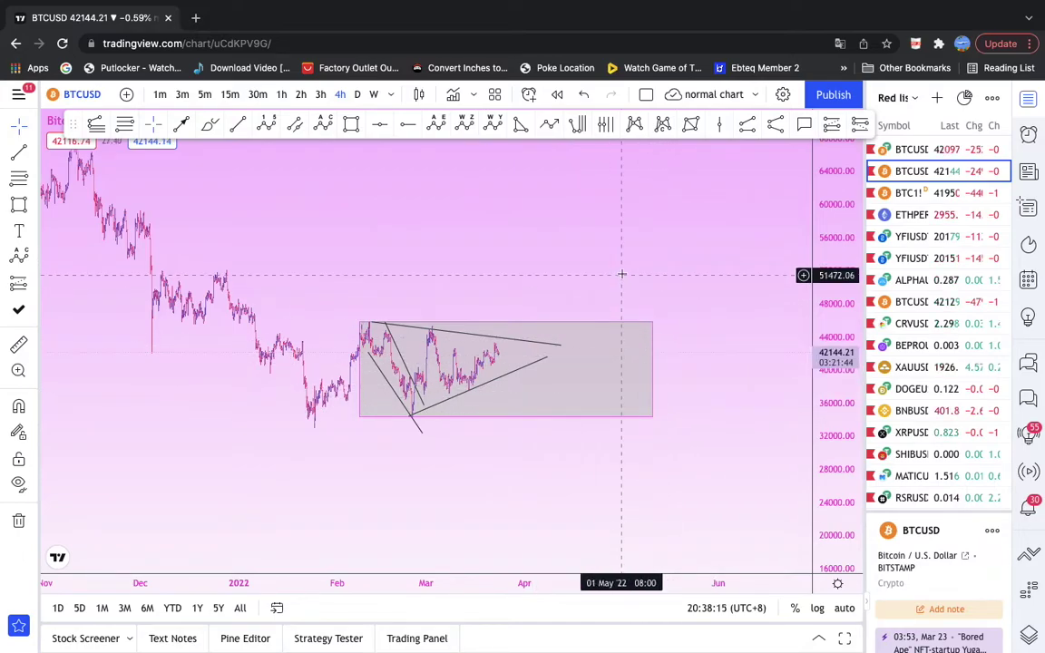
drag(621, 274, 572, 264)
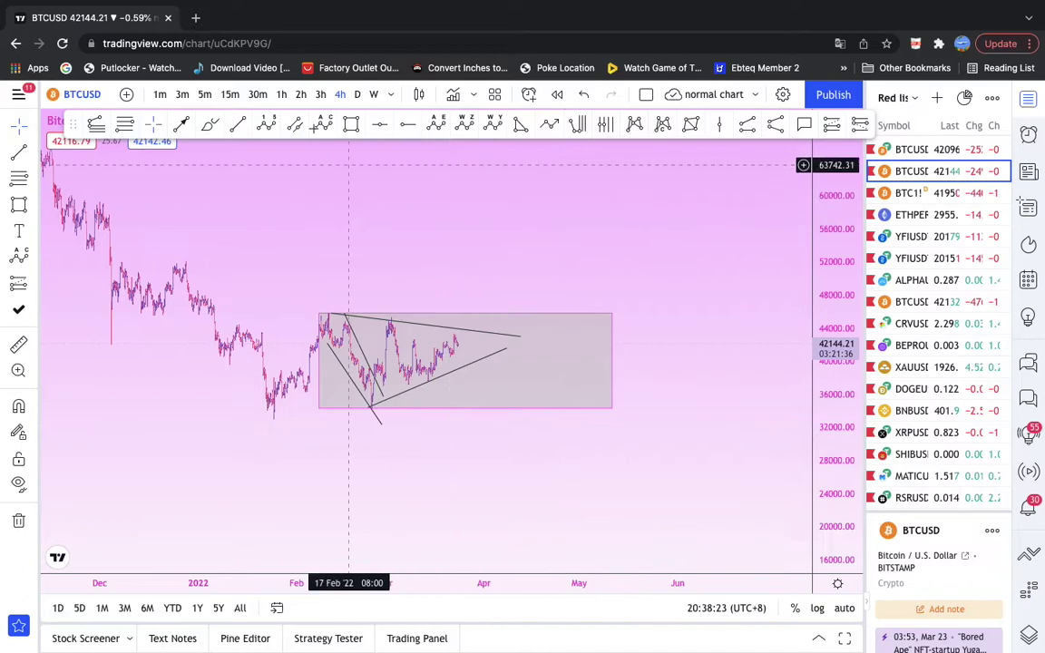
Brush possible price paths out of the triangle, one dipping to about 32,000 before rising above 50,000, and undo them
click(209, 125)
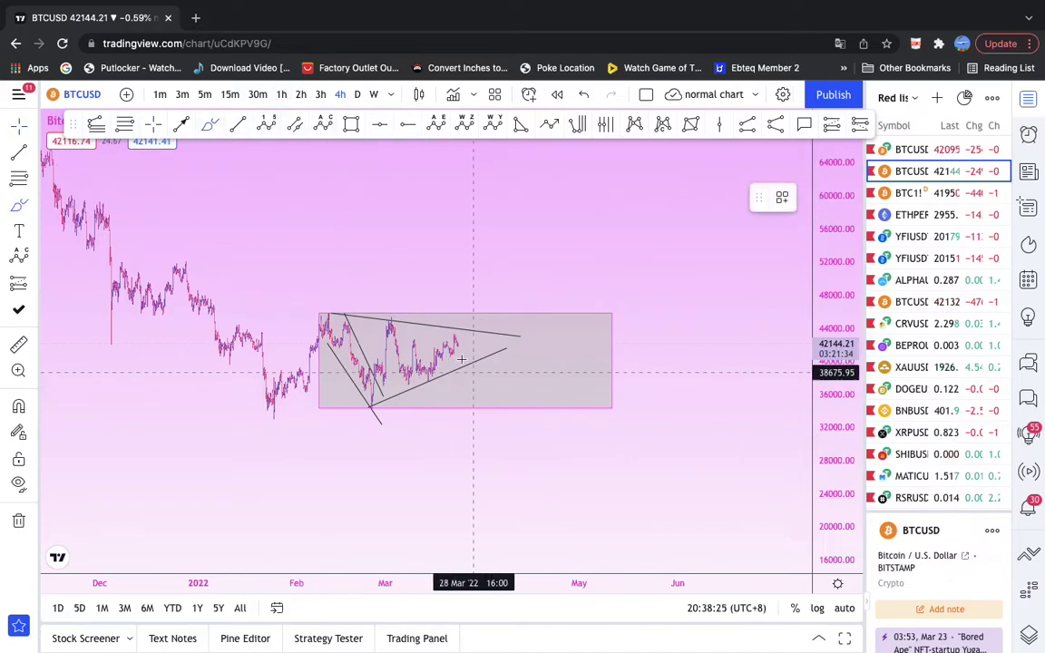
mouse_move(490, 334)
mouse_down()
mouse_move(511, 420)
mouse_move(562, 272)
mouse_up()
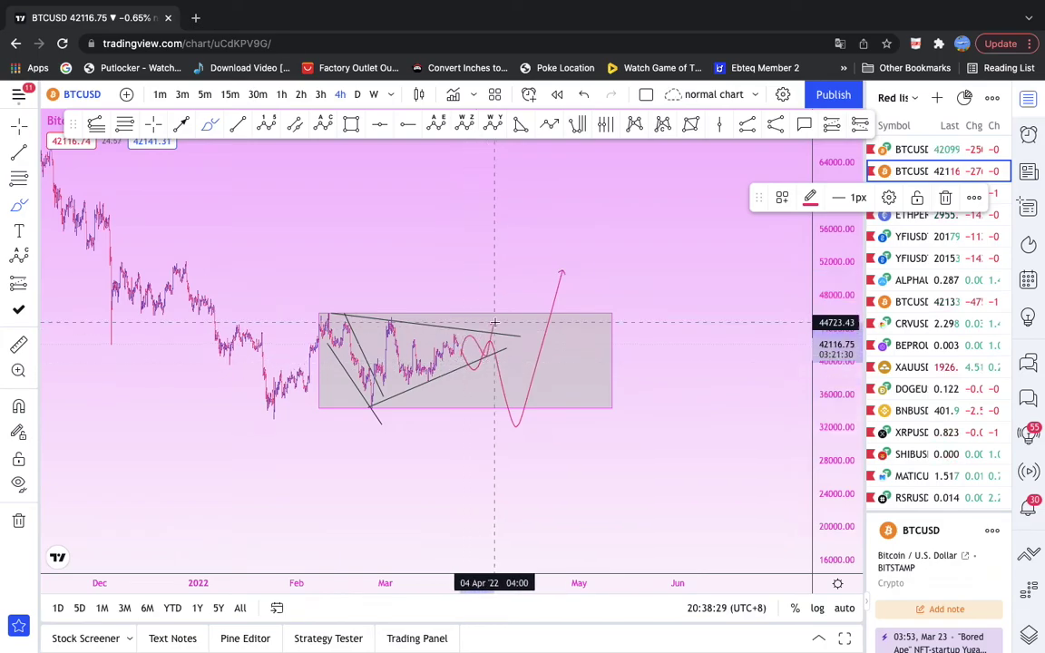
drag(494, 322, 535, 243)
key(ctrl+z)
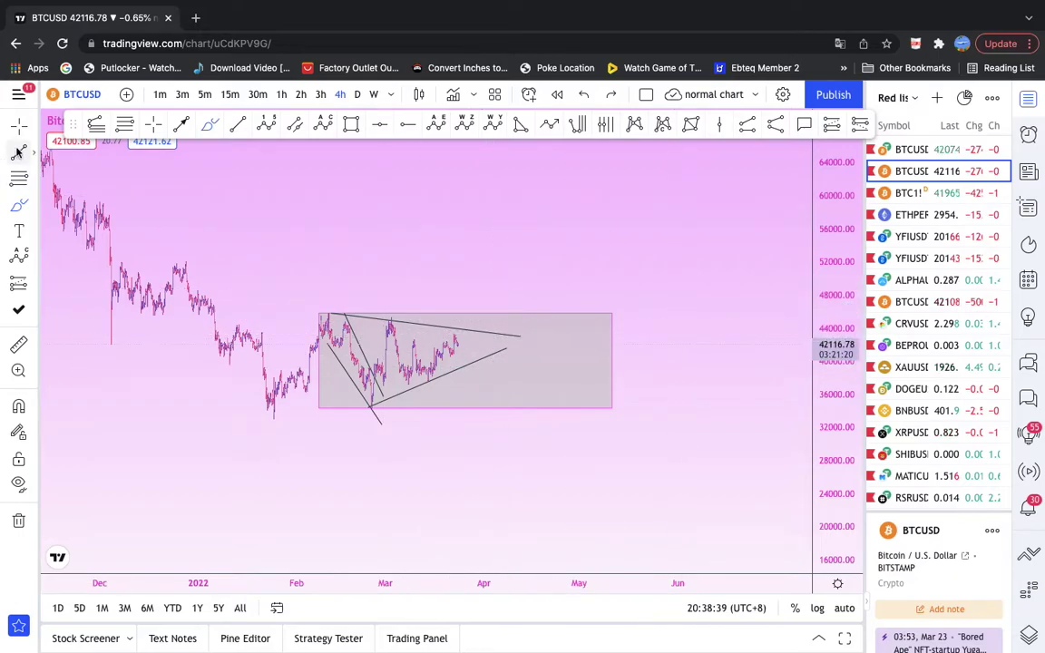
Shorten the consolidation rectangle to end at 5 April 2022, with its lower edge at about 33,943
drag(610, 409, 497, 410)
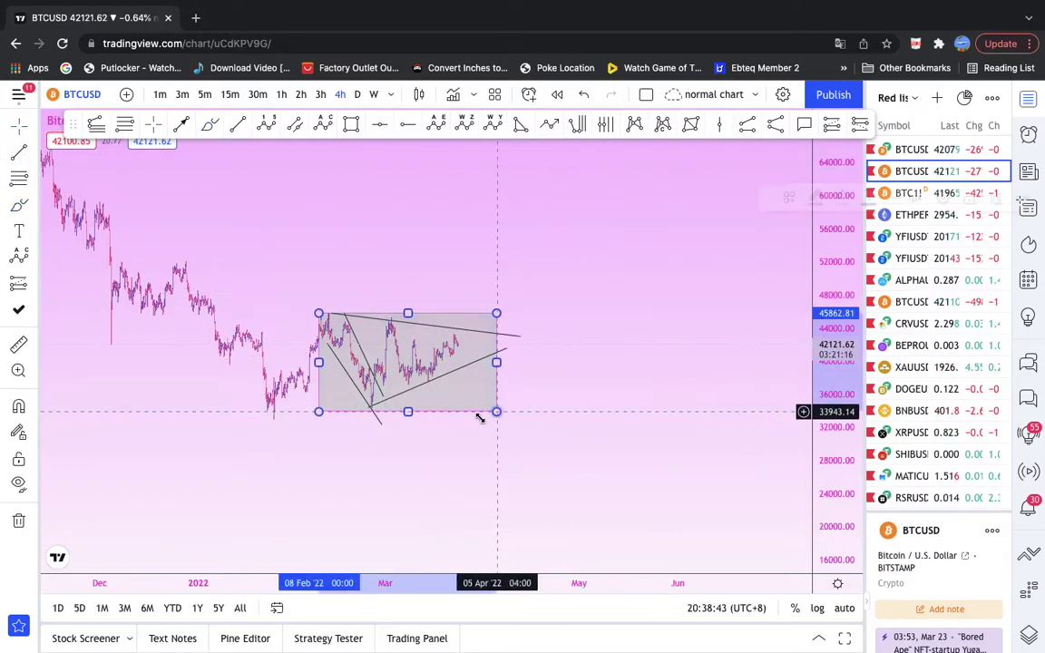
drag(636, 293, 644, 289)
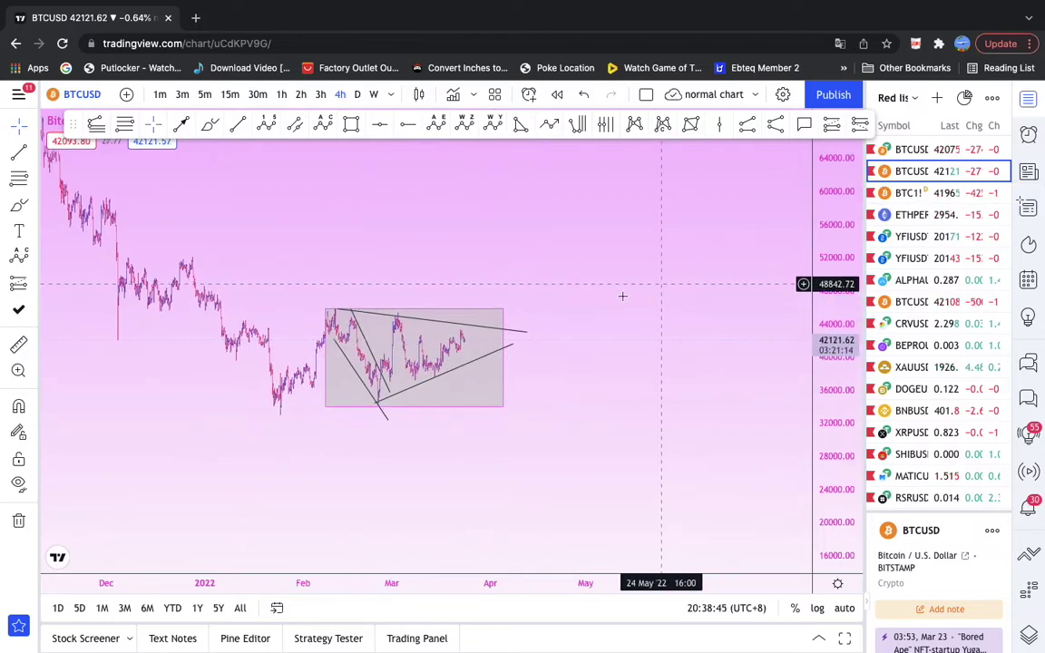
Brush a breakdown arrow to a circled zone near 28,700 and a breakout arrow to a circled zone around 56,000 to 60,000
click(210, 127)
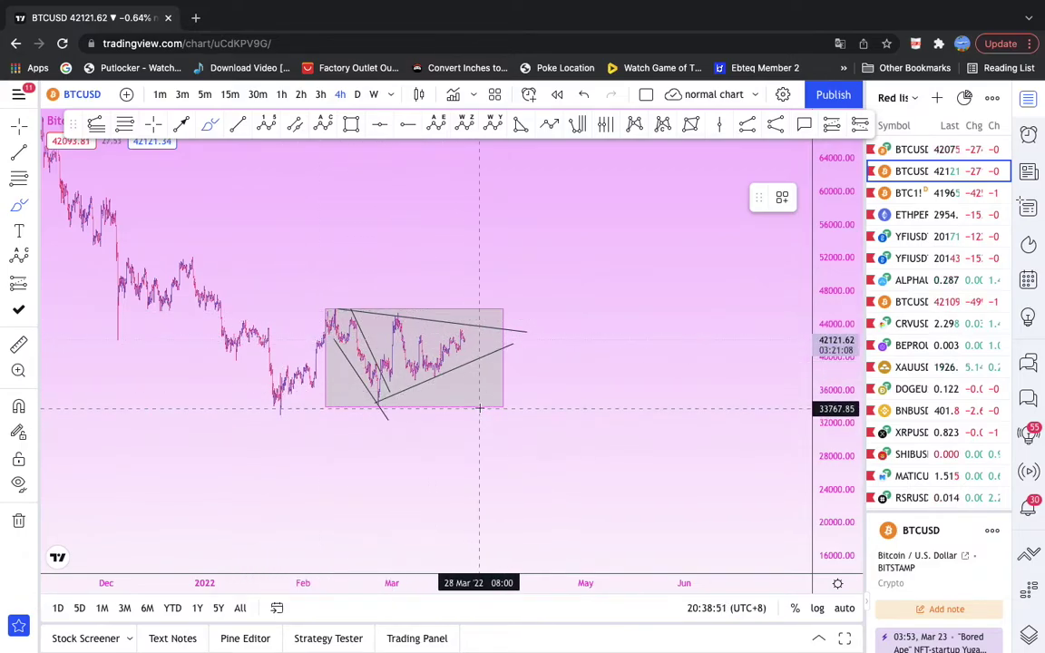
drag(480, 409, 484, 414)
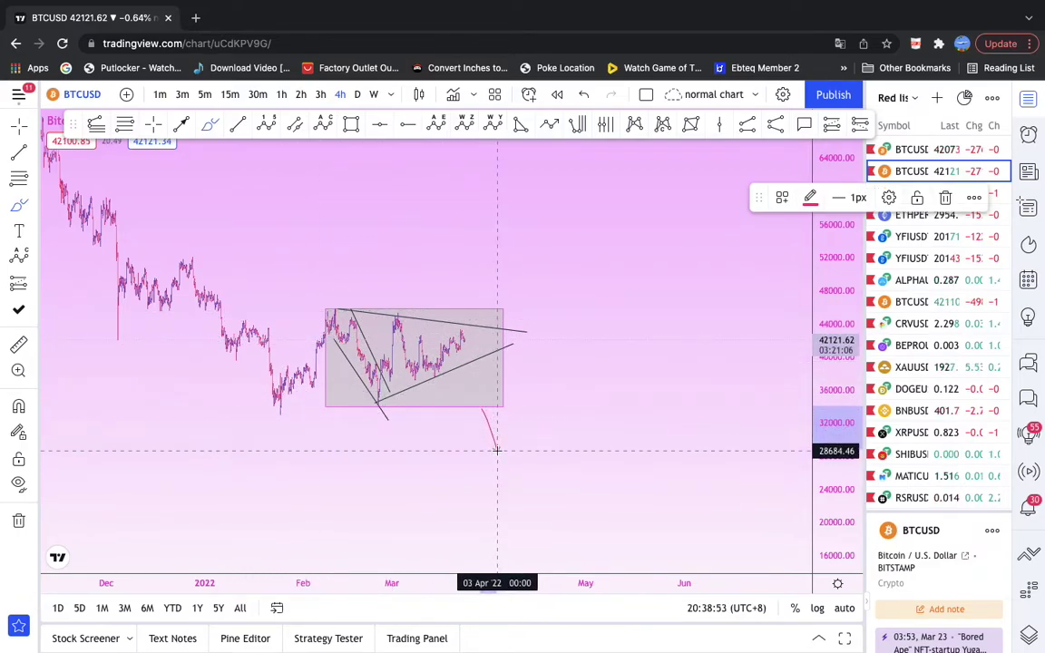
mouse_move(519, 449)
mouse_down()
mouse_move(426, 443)
mouse_move(457, 459)
mouse_move(497, 445)
mouse_up()
drag(484, 308, 504, 233)
mouse_move(662, 198)
mouse_down()
mouse_move(405, 202)
mouse_move(651, 201)
mouse_up()
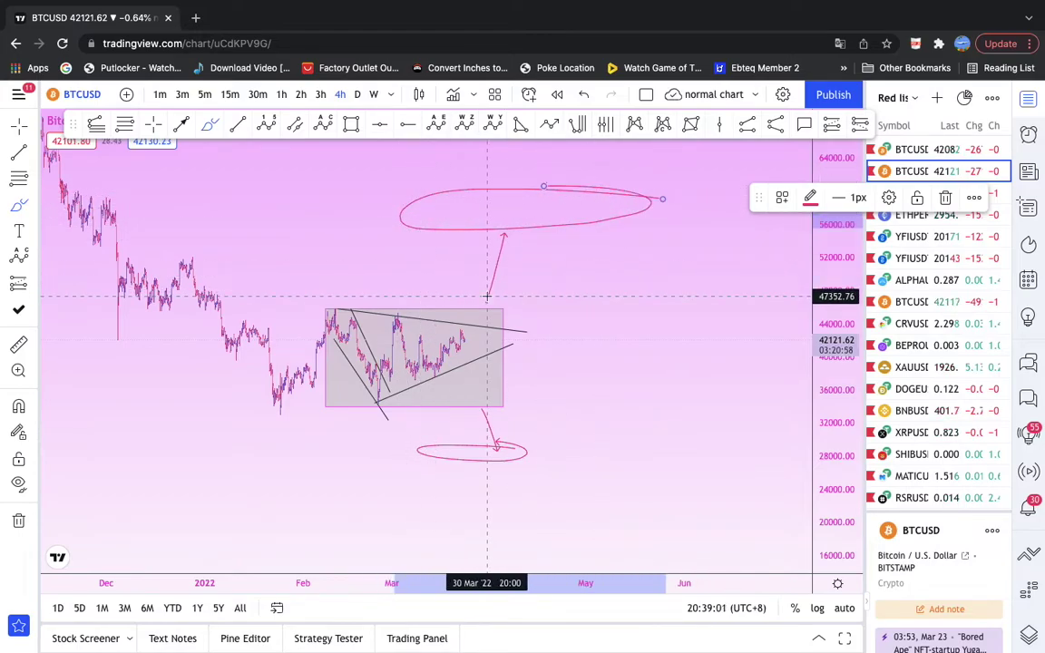
Draw a wider rectangle from about 45,863 to 33,067, spanning 2 January to 11 June 2022
click(351, 125)
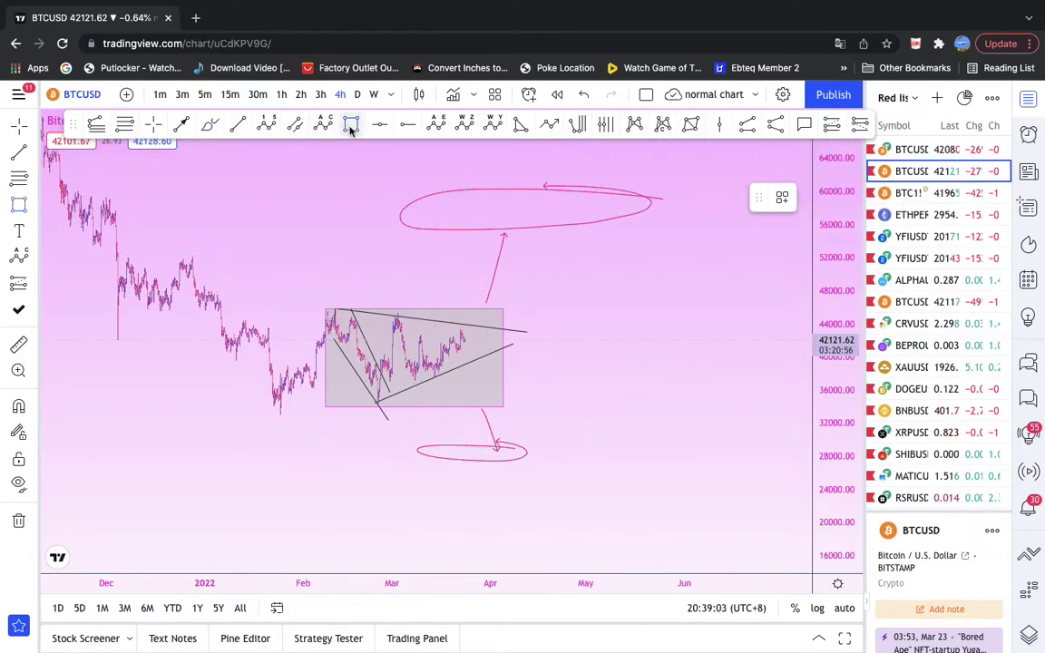
scroll(266, 414, down, 1)
mouse_move(266, 414)
mouse_down()
mouse_move(571, 416)
mouse_move(726, 308)
mouse_up()
Set the wider rectangle's border to light green and its fill to red
click(810, 198)
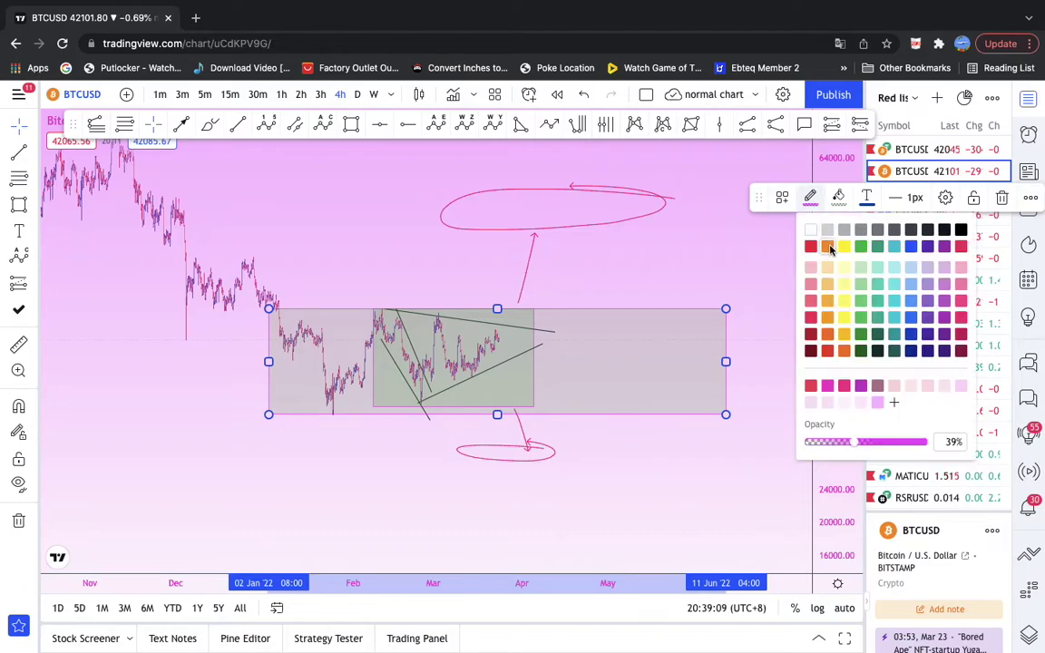
click(813, 248)
click(810, 199)
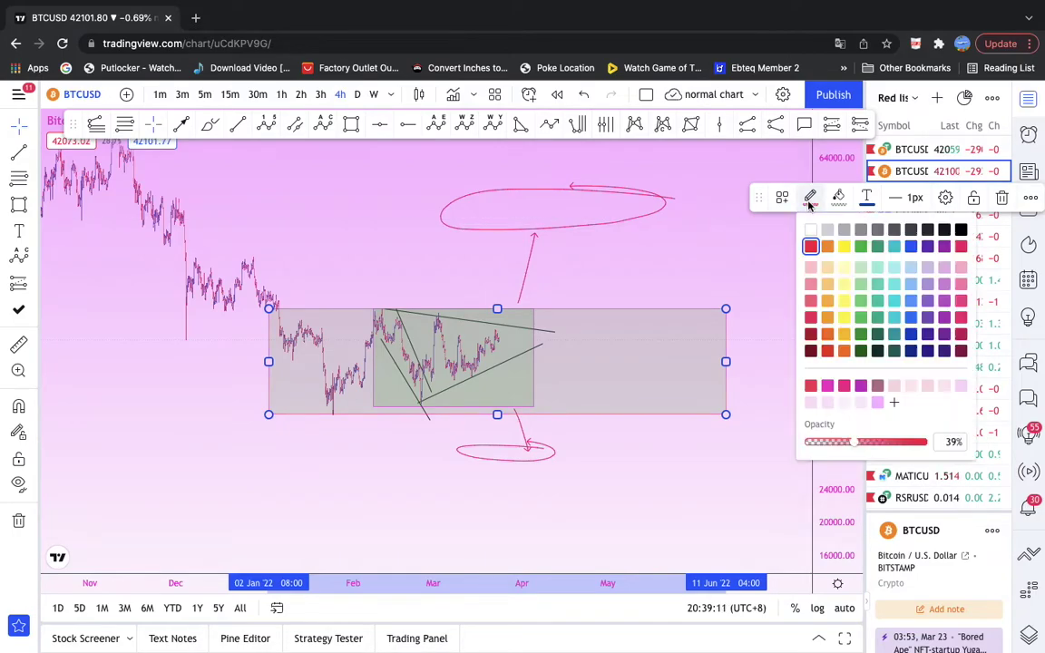
click(878, 287)
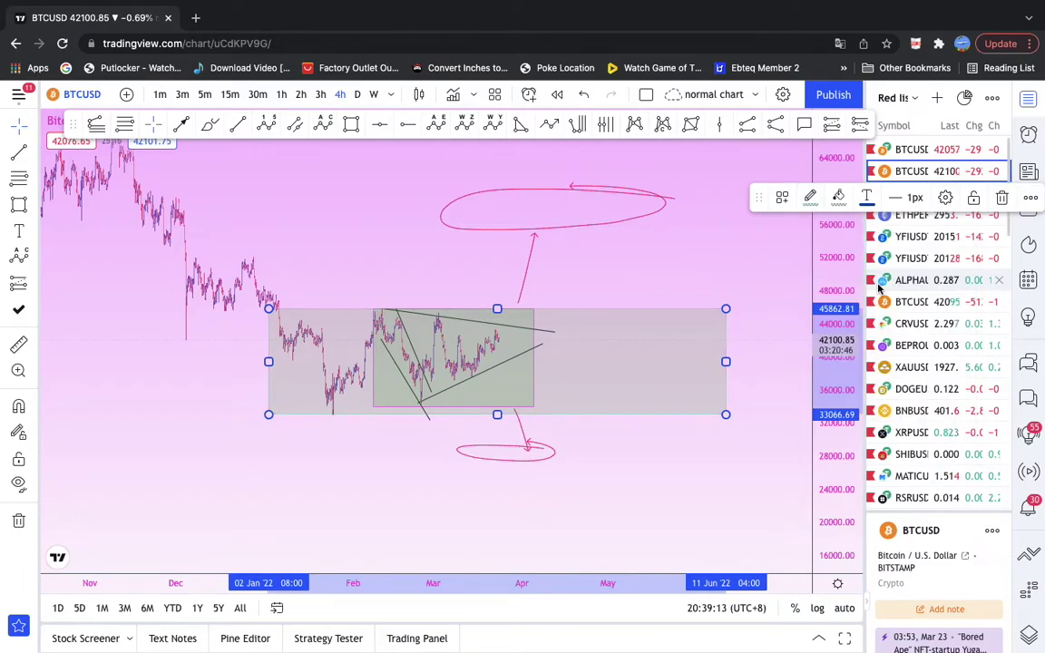
click(844, 203)
click(839, 246)
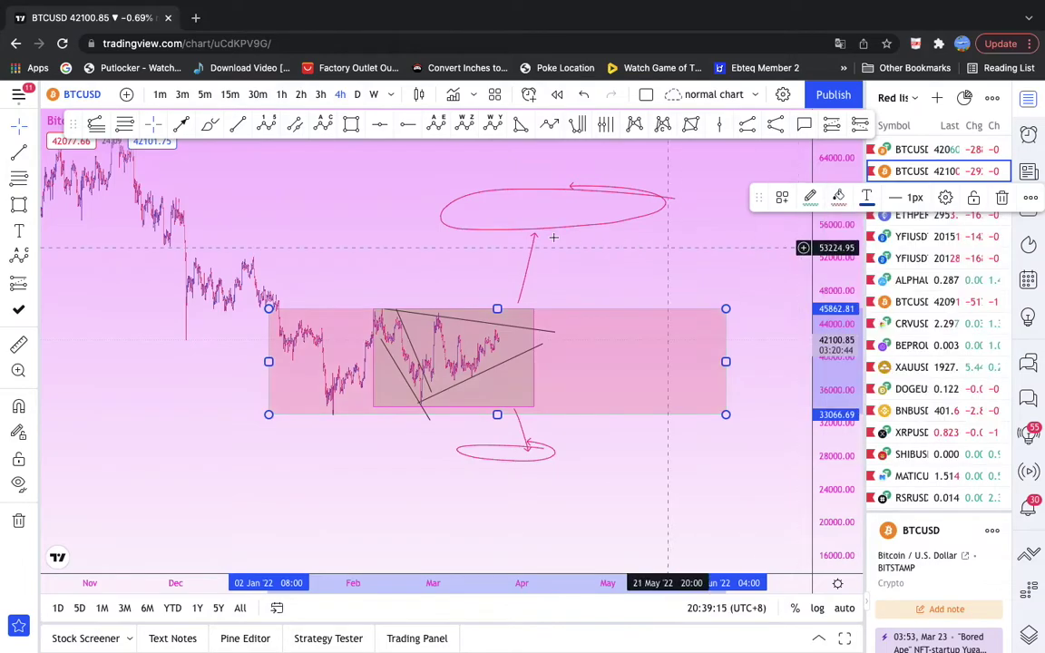
click(14, 127)
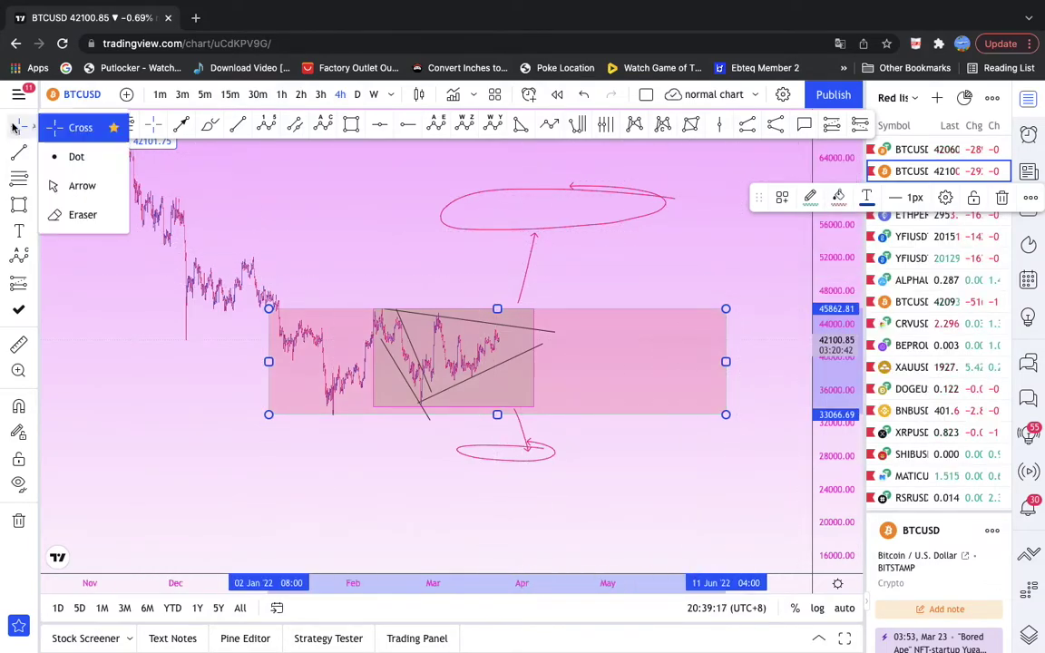
click(527, 333)
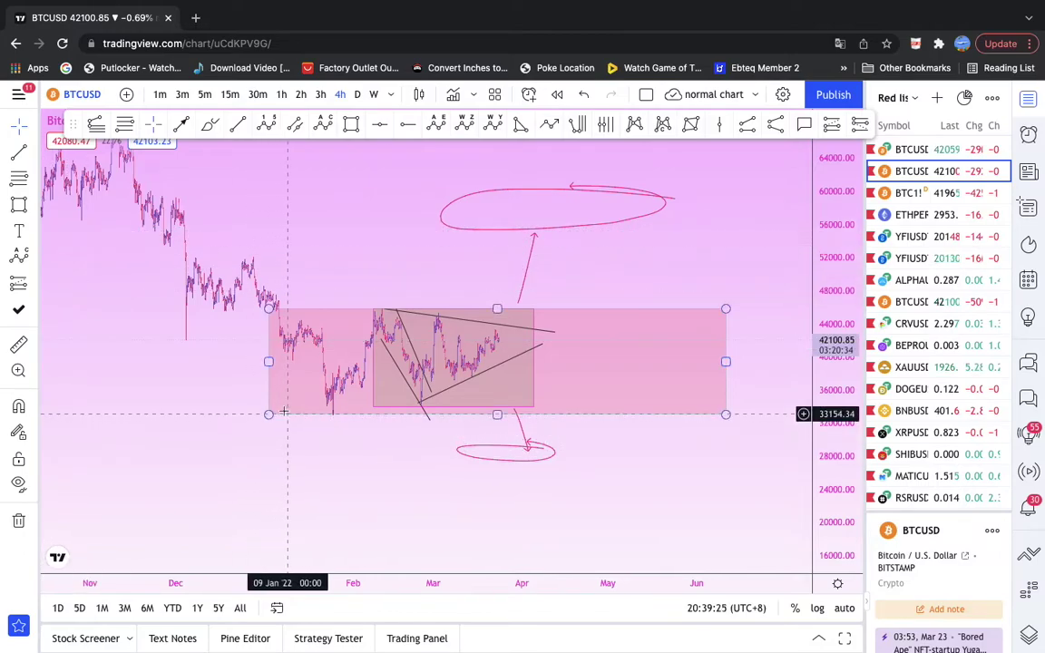
Brush a bearish path from below the rectangles through a short bounce down to about 20,000 in late April
click(210, 124)
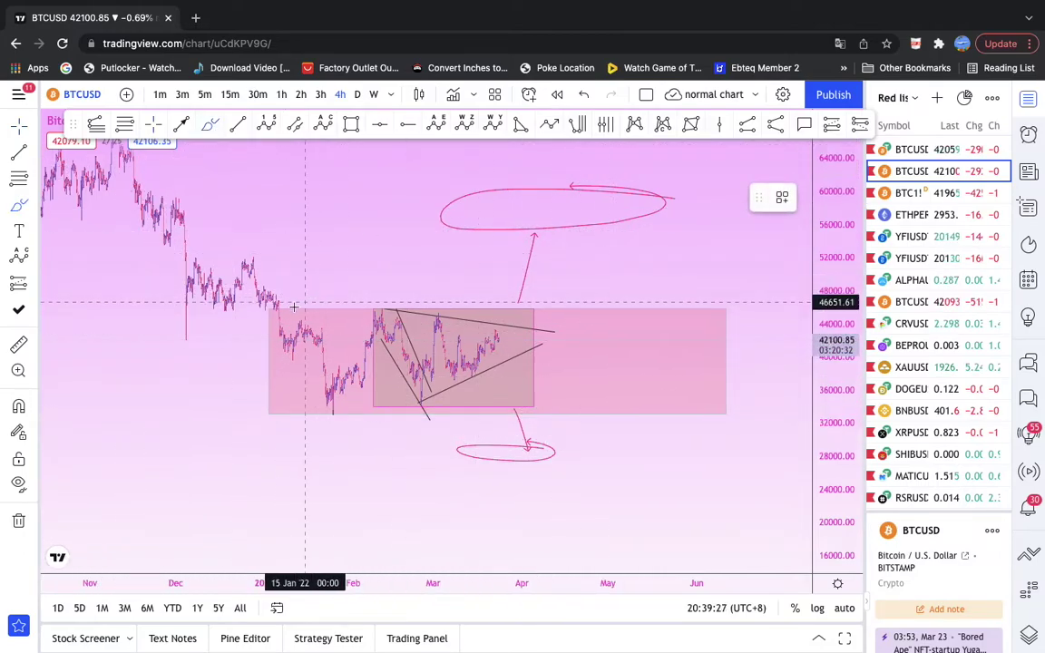
scroll(456, 373, left, 1)
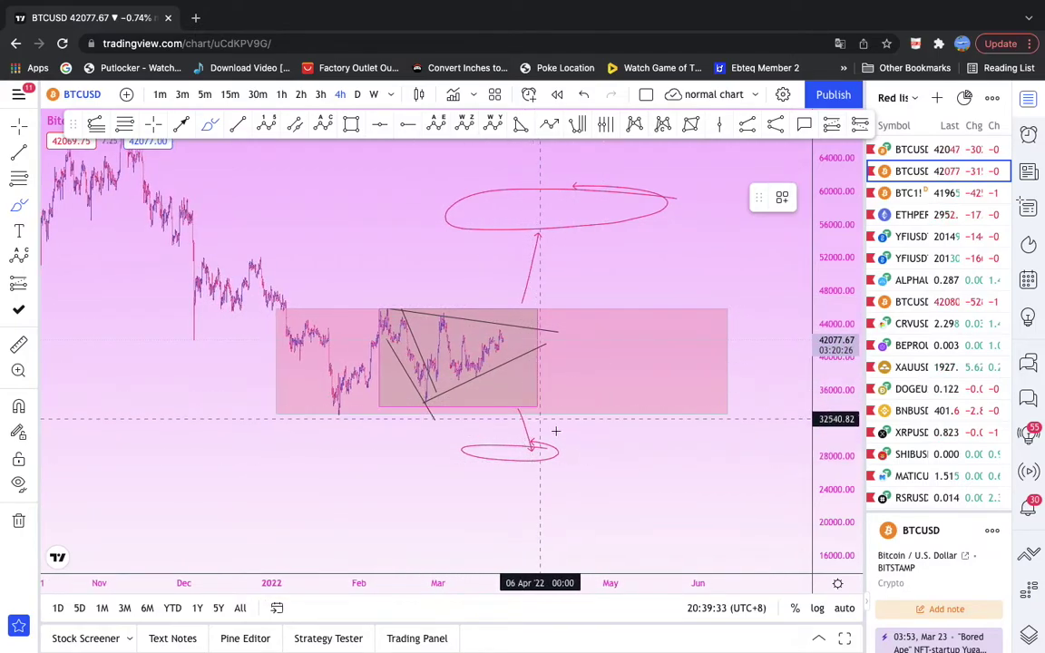
mouse_move(521, 415)
mouse_down()
mouse_move(547, 441)
mouse_move(560, 432)
mouse_move(593, 527)
mouse_up()
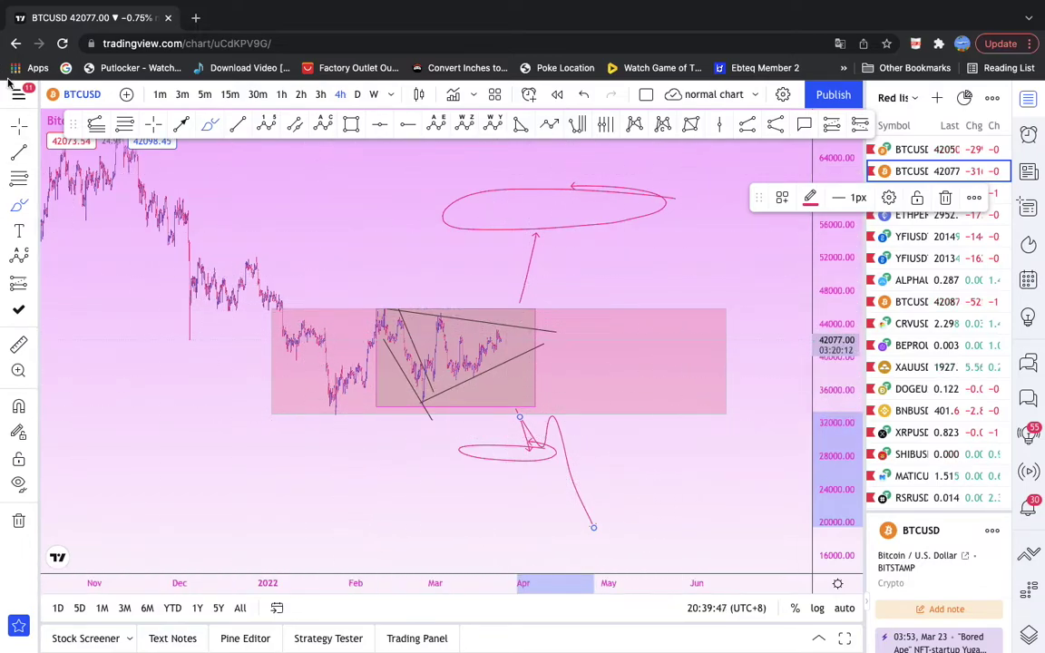
Delete the wider red-filled rectangle, keeping the smaller consolidation box
click(535, 407)
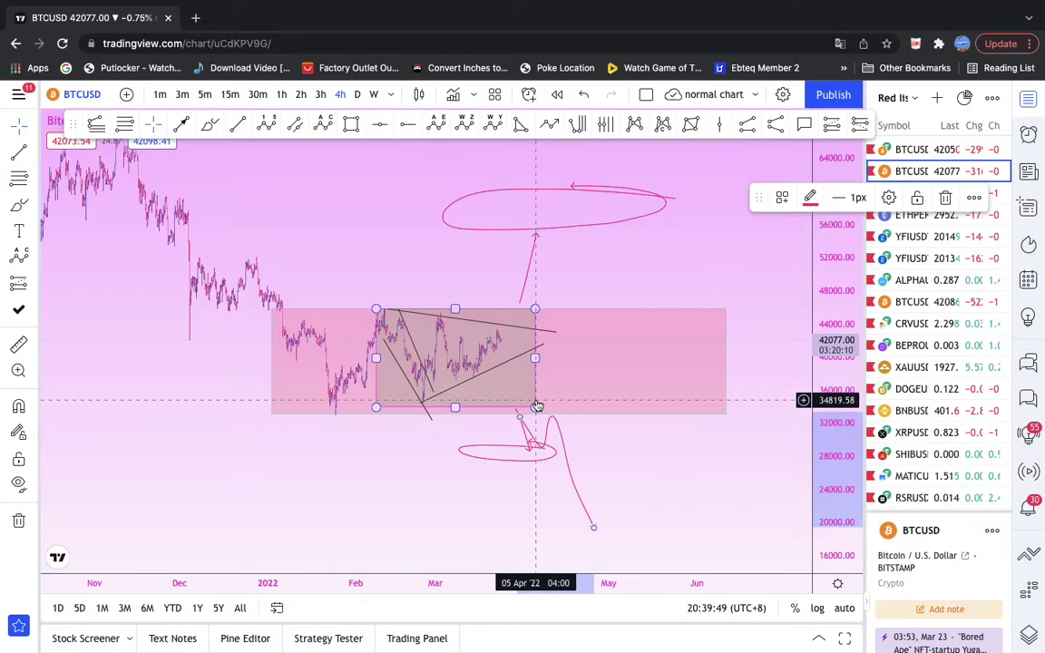
scroll(549, 381, right, 3)
click(692, 381)
key(Delete)
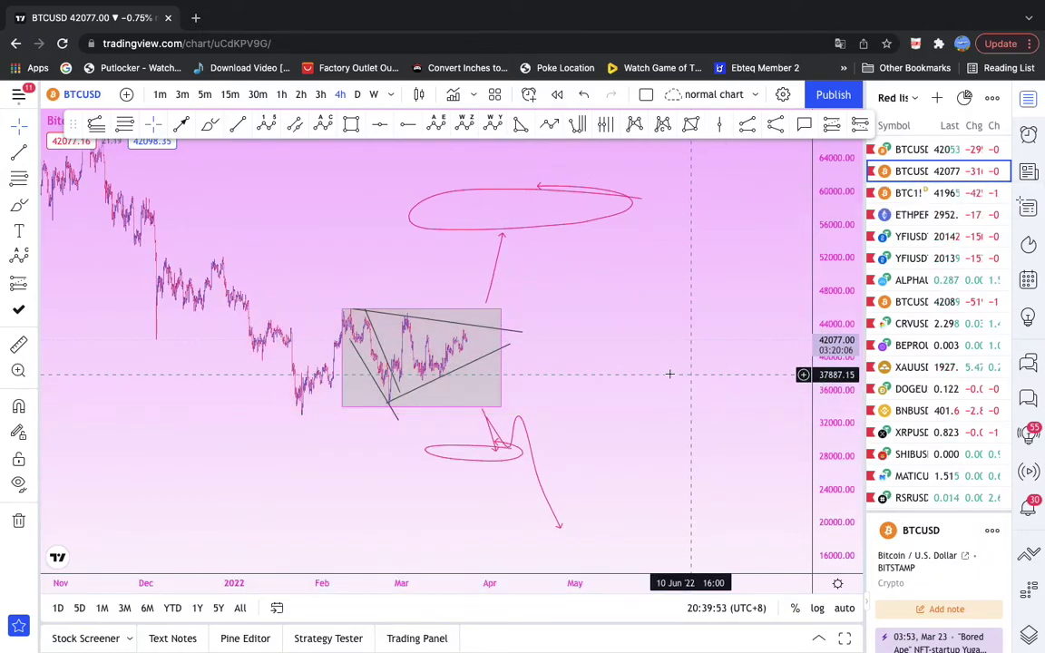
click(446, 309)
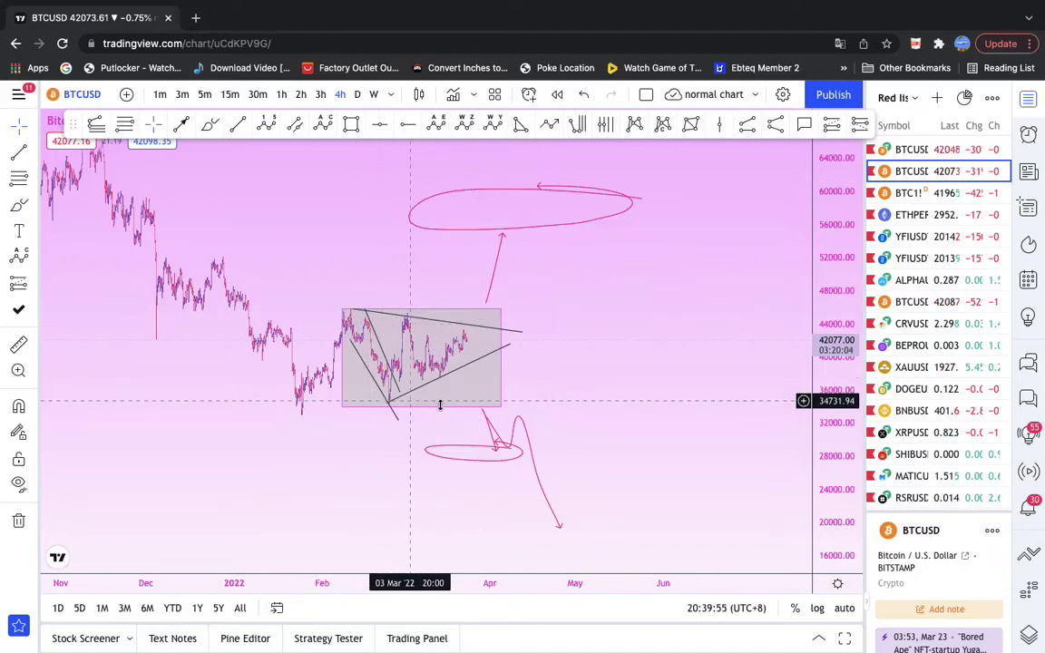
click(504, 410)
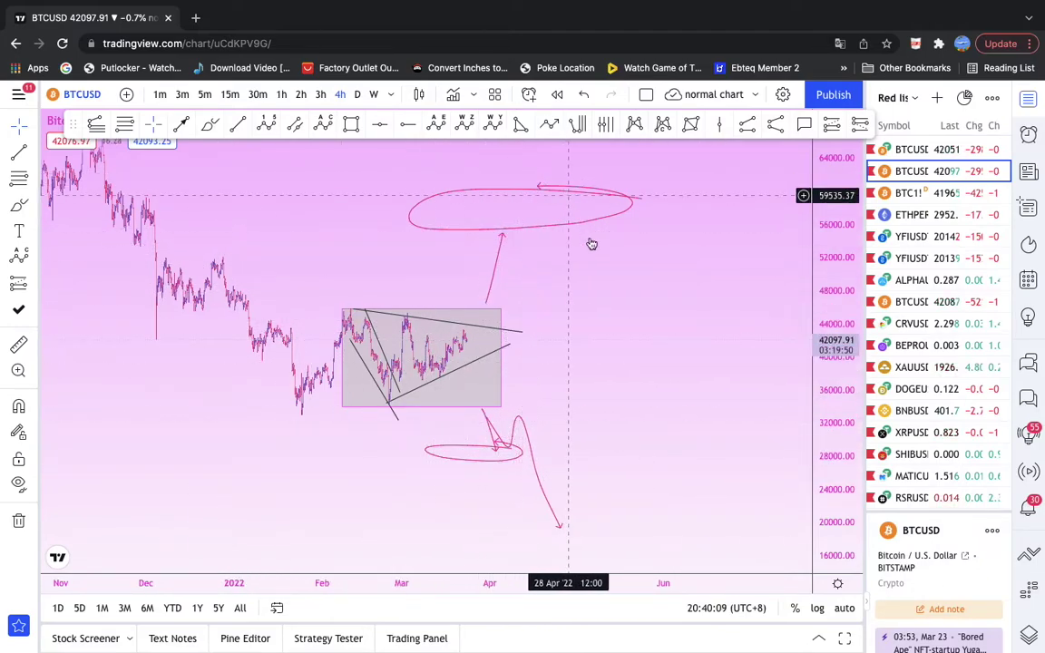
click(399, 314)
key(Escape)
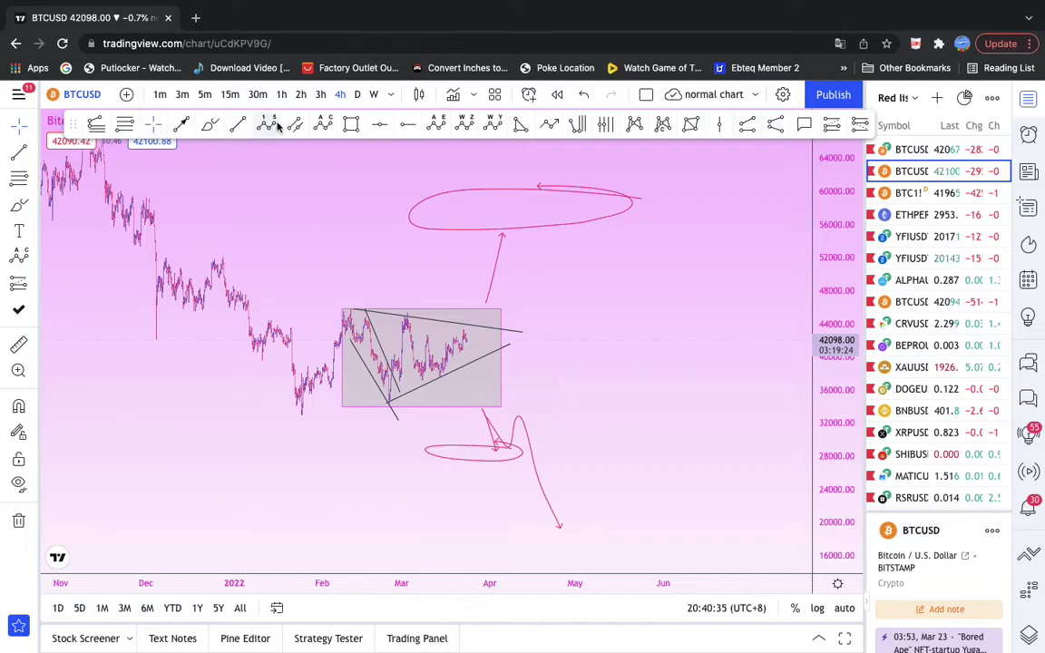
Draw an ABC correction from the 2 March high near 45,249, with A at the mid-March low, B at the latest high and C near the box's lower edge
click(321, 125)
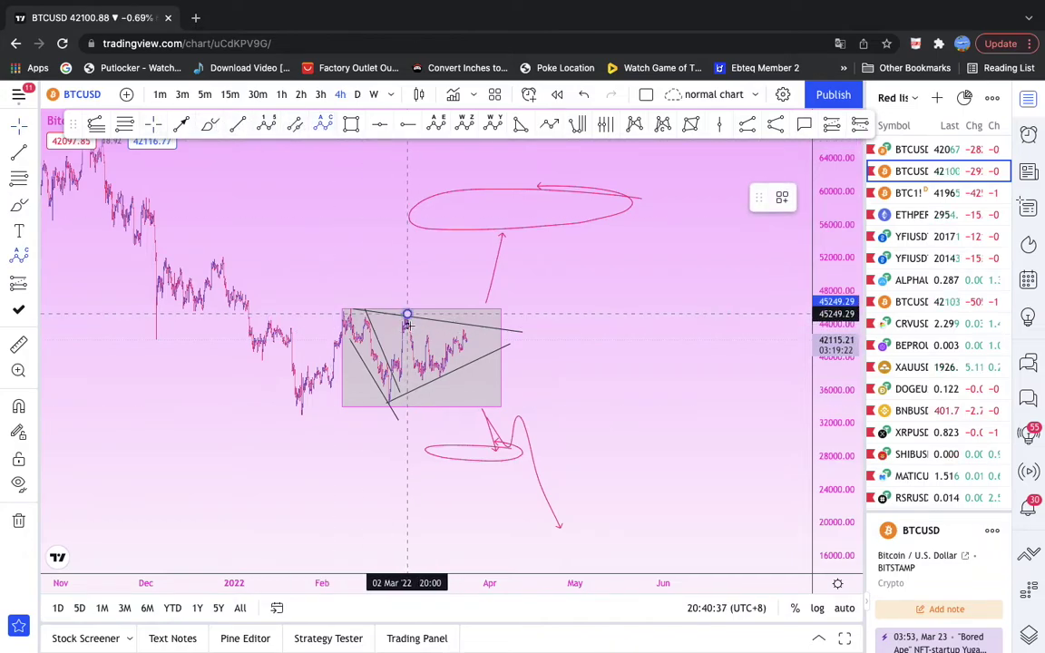
click(471, 393)
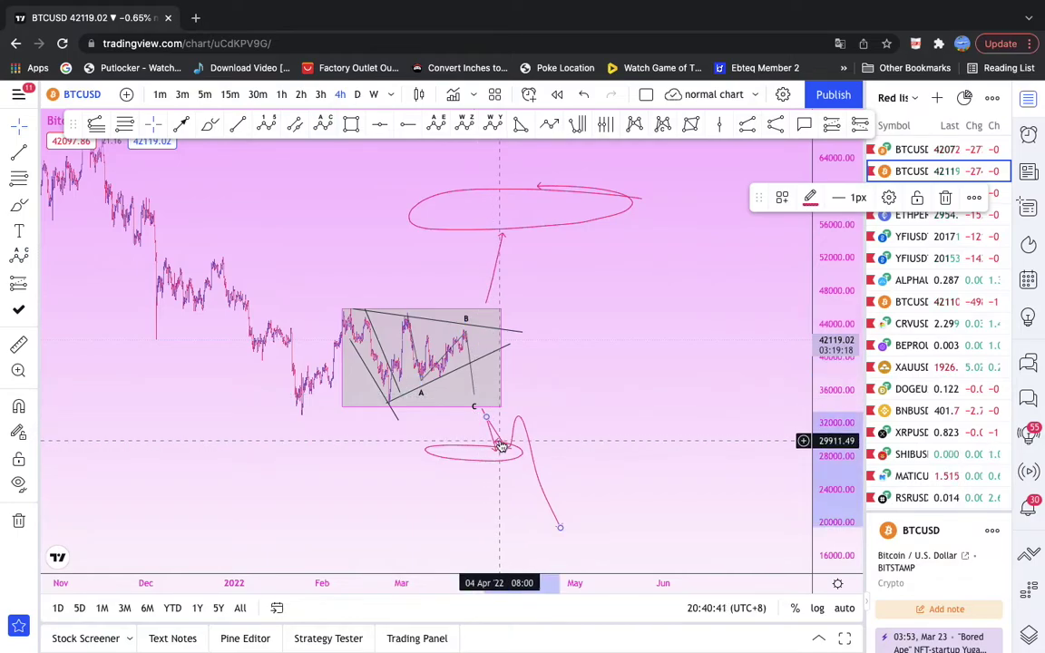
Delete the brushed paths, arrows and circled target zones above and below the consolidation box
key(Delete)
key(Escape)
click(502, 243)
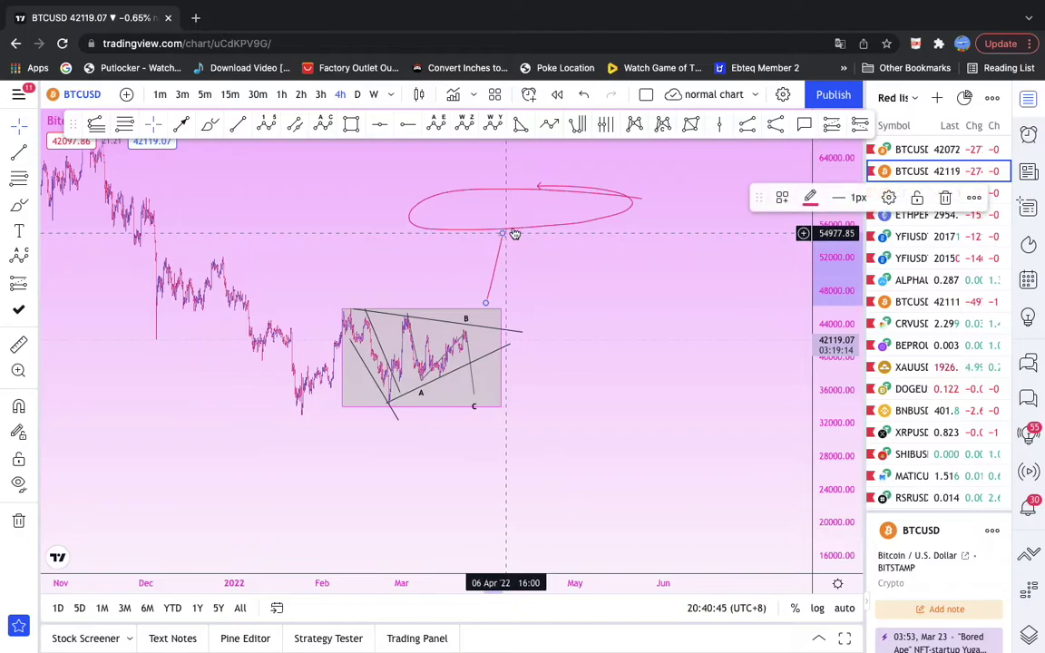
key(Delete)
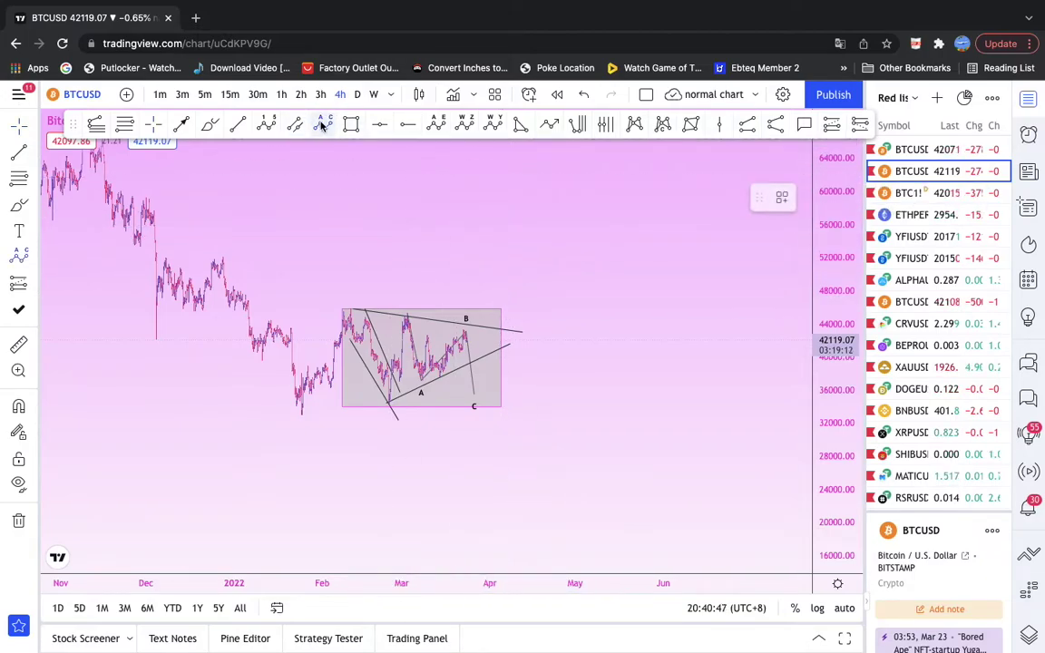
Draw a larger ABC correction from the 24 February low near 34,469, with A about 44,986, B about 34,732 and C above the box
scroll(395, 402, down, 1)
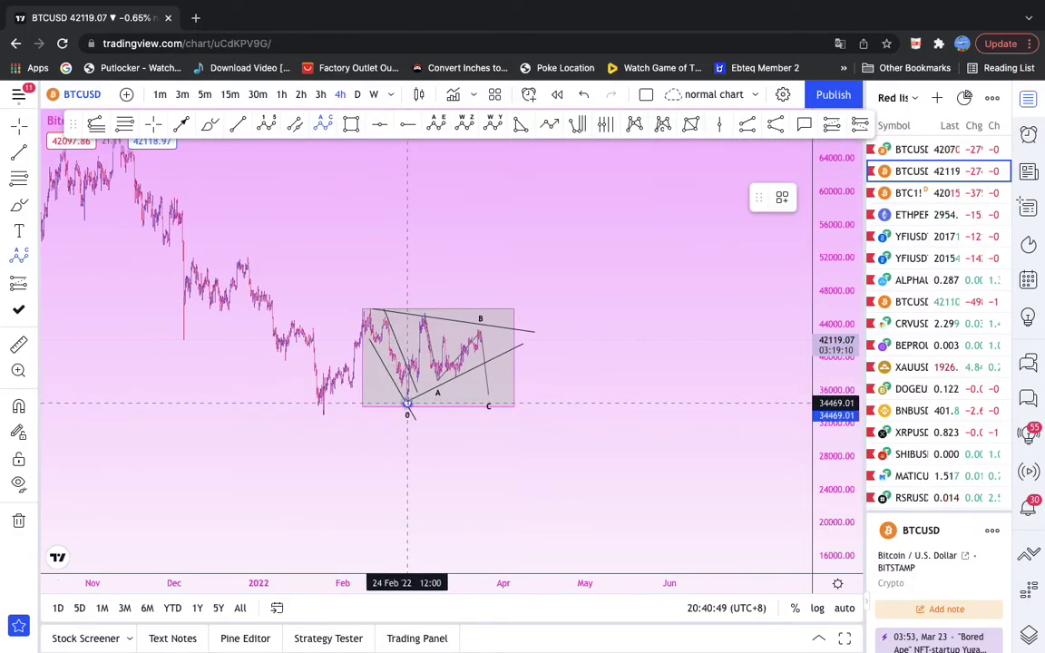
click(407, 402)
click(424, 317)
click(490, 400)
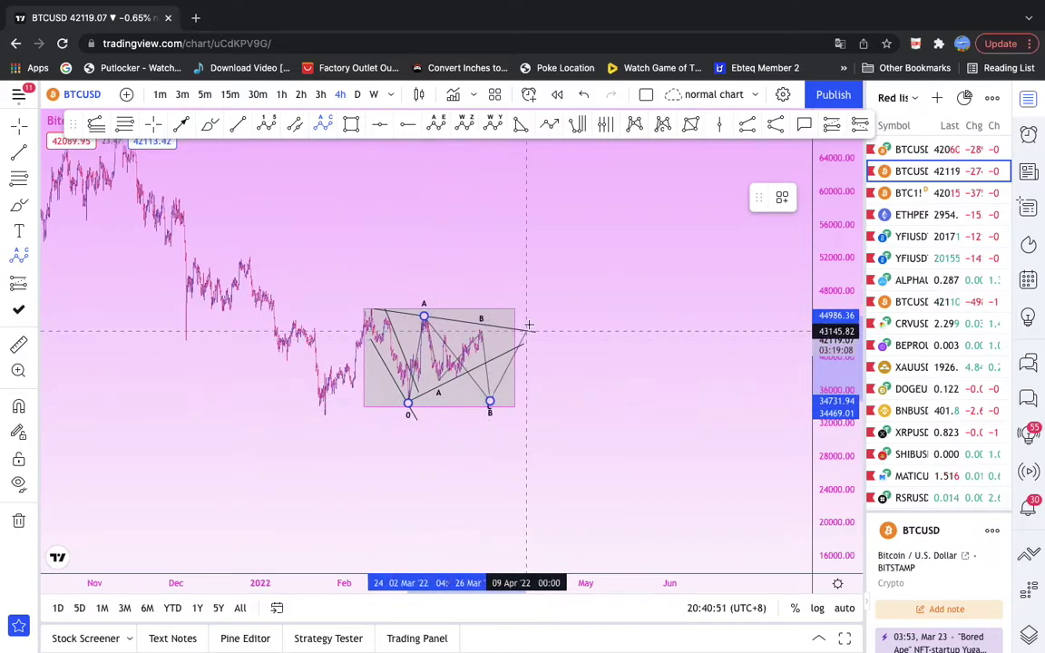
click(526, 283)
click(625, 336)
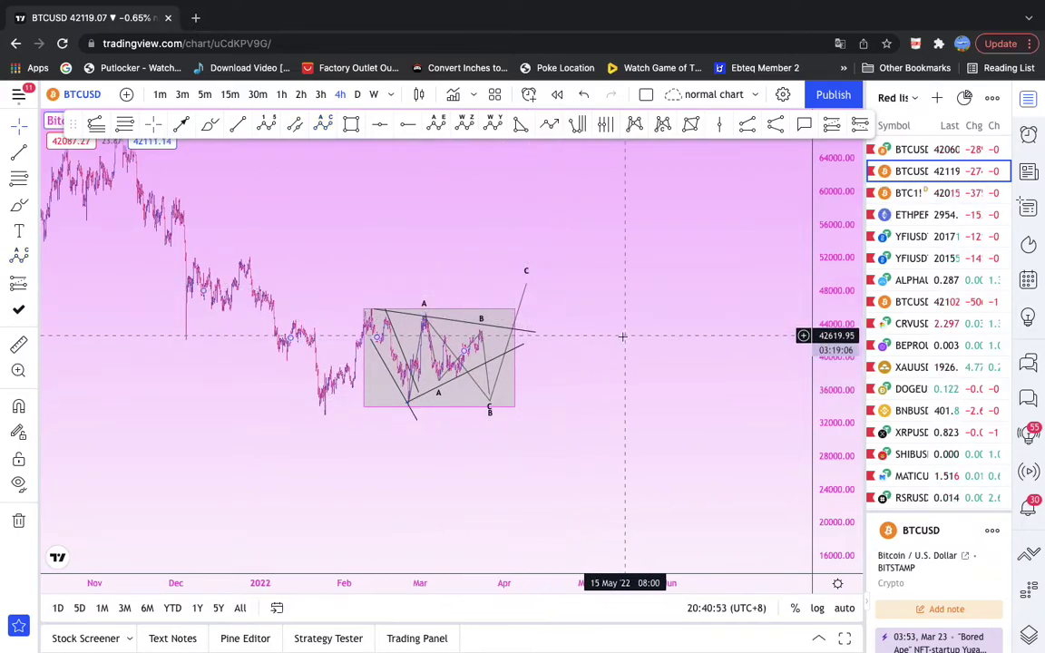
Lower the larger correction's wave C endpoint to just inside the consolidation box's upper edge, and select the box
drag(624, 335, 527, 346)
mouse_move(432, 298)
mouse_down()
mouse_move(426, 291)
mouse_move(417, 331)
mouse_up()
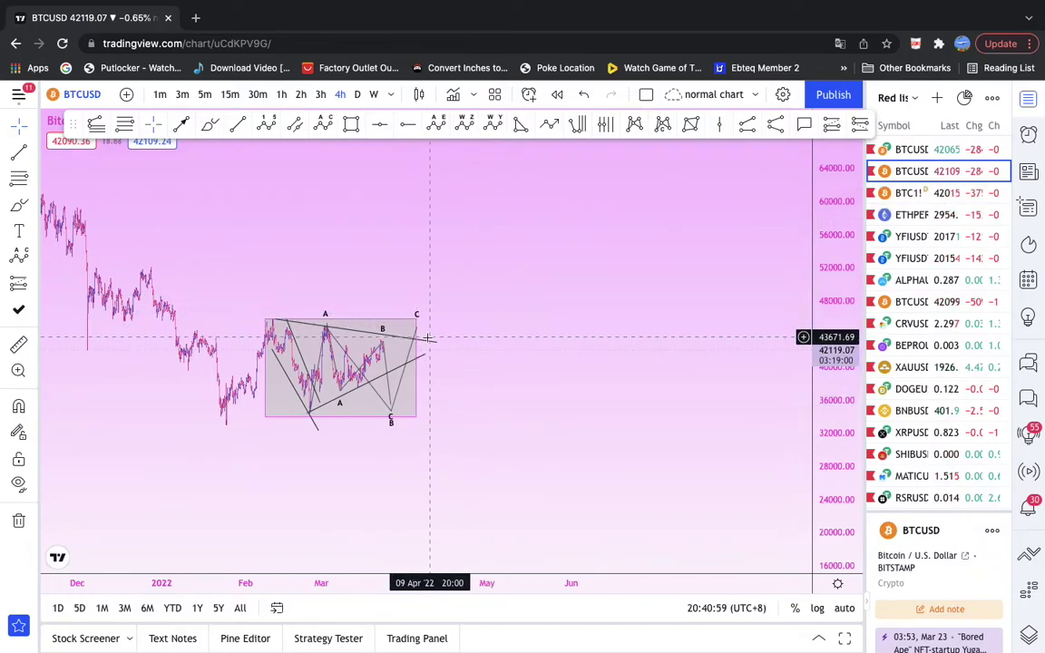
click(413, 419)
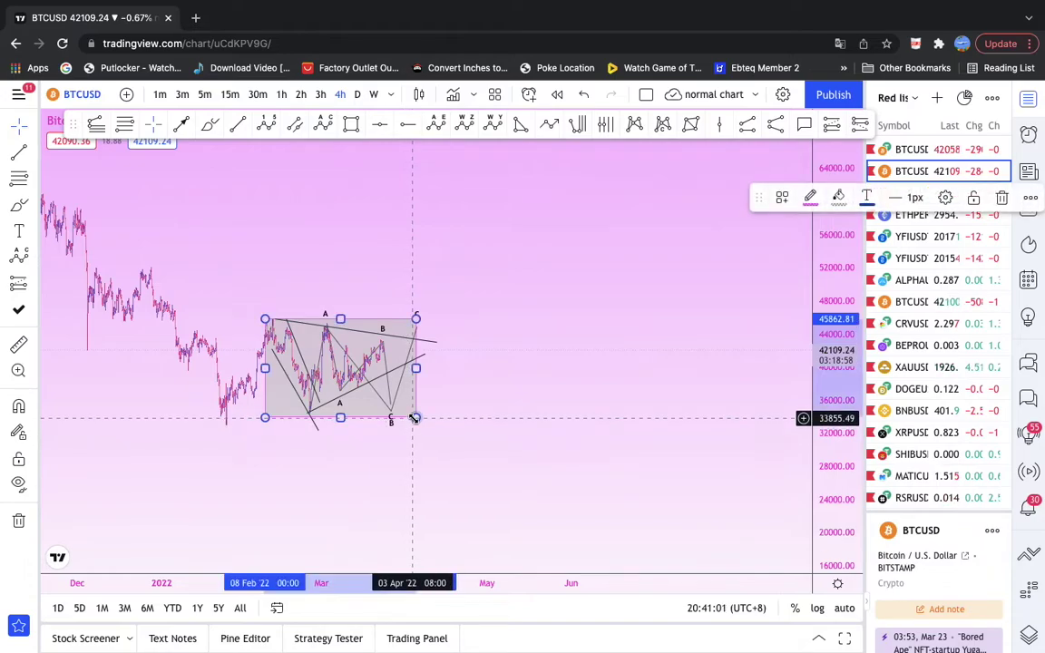
Delete the consolidation box along with the descending and ascending trend lines that bound the range
key(Delete)
click(436, 342)
key(Delete)
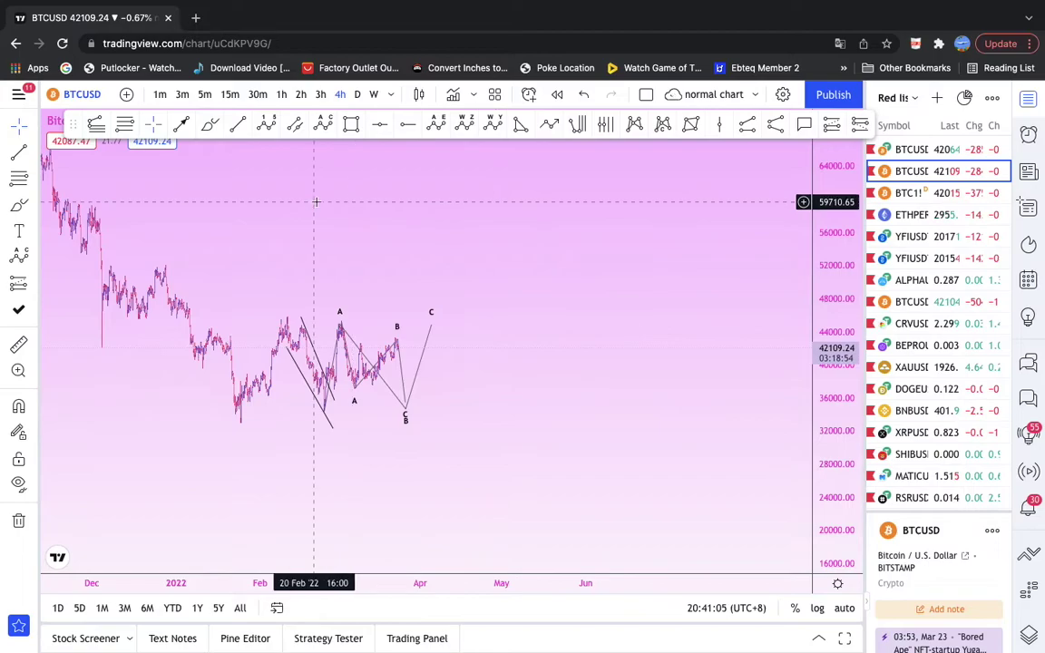
Draw a nearly horizontal parallel channel from the 23 February low near 34,400 to mid-April, with its upper line along the March high
scroll(315, 203, down, 3)
click(296, 126)
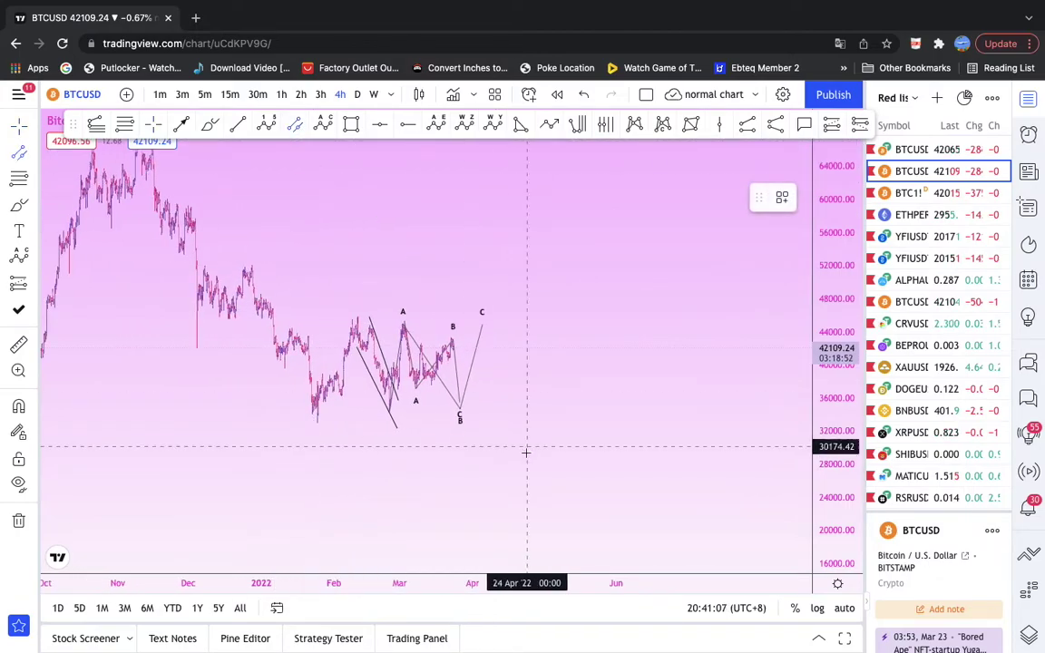
click(387, 412)
click(506, 409)
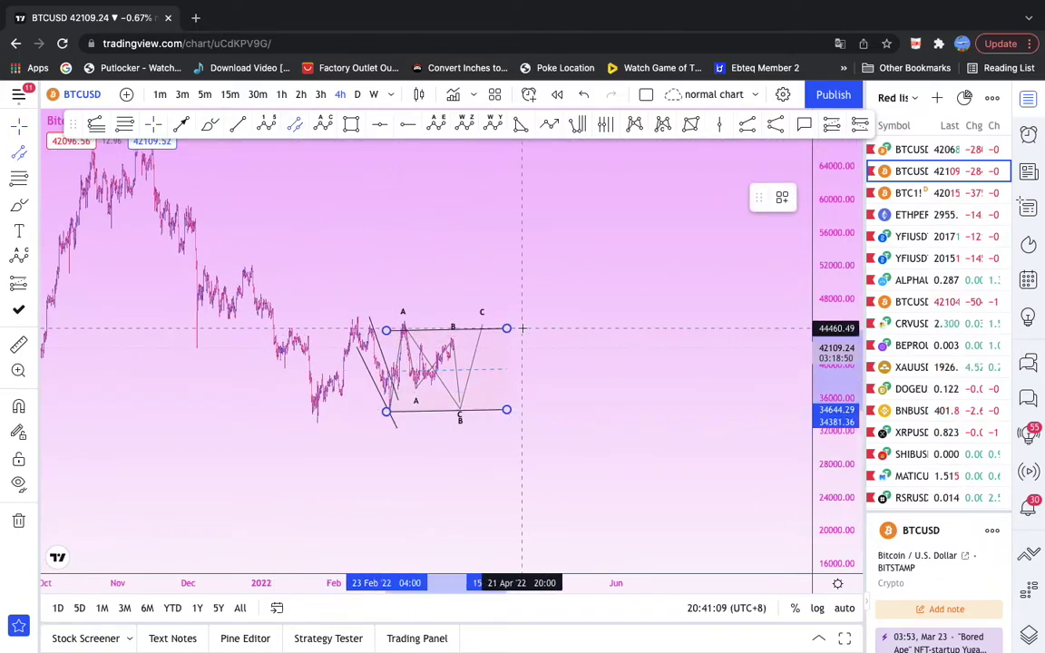
click(524, 321)
drag(630, 368, 518, 379)
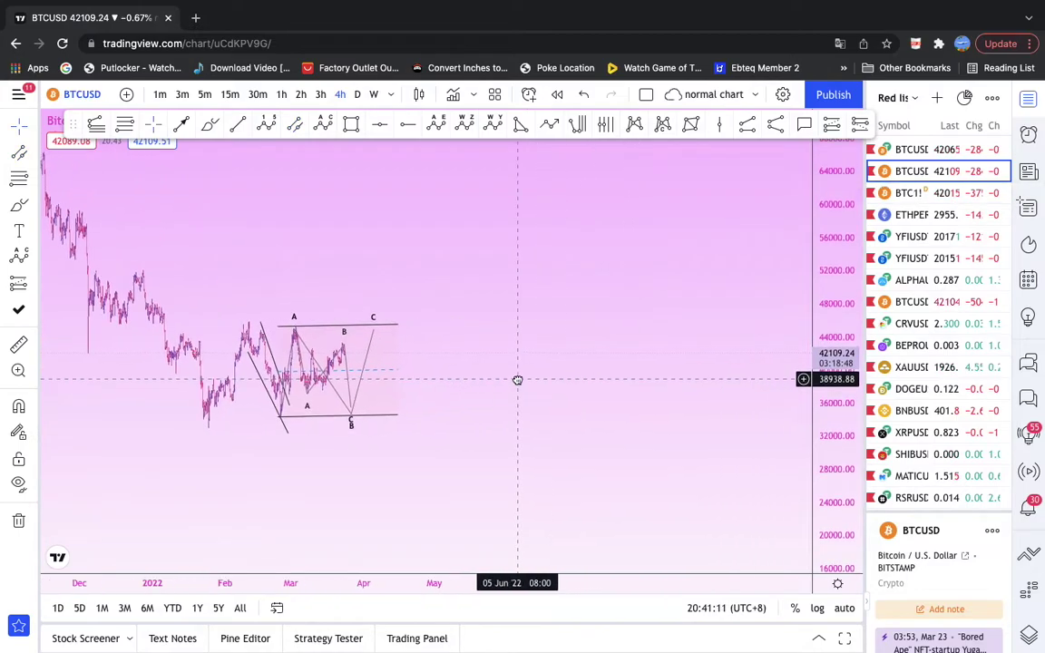
click(259, 320)
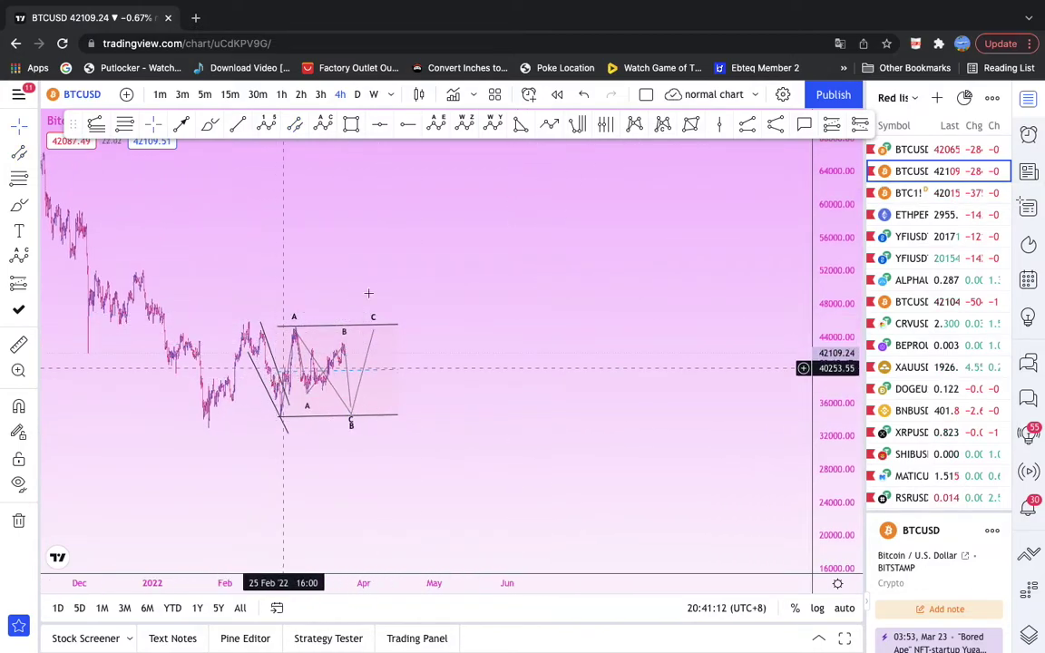
click(237, 126)
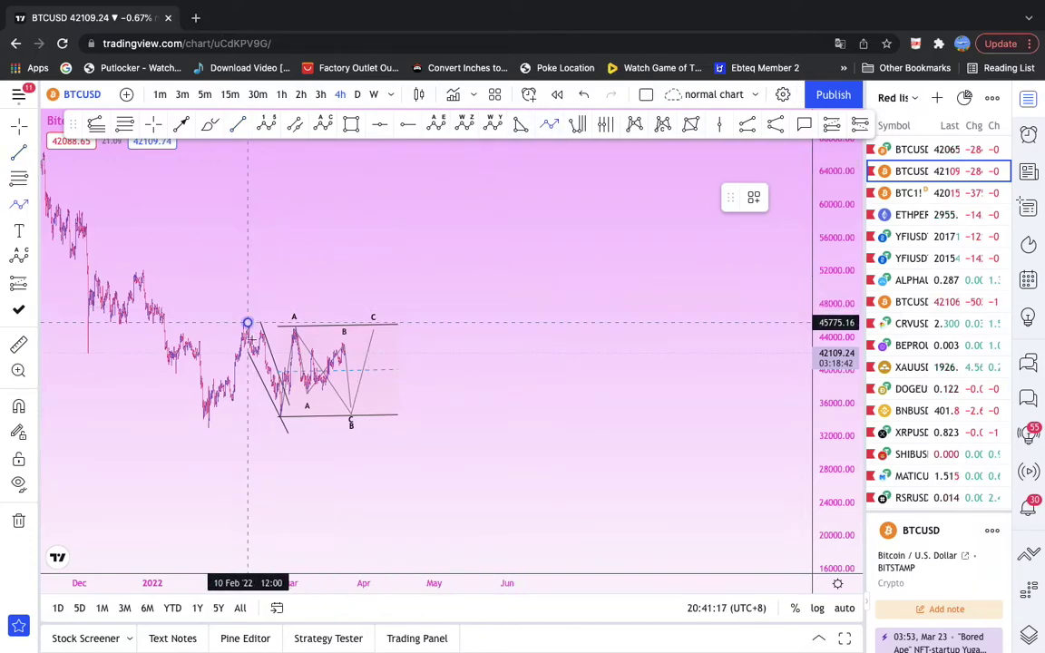
click(248, 323)
click(280, 417)
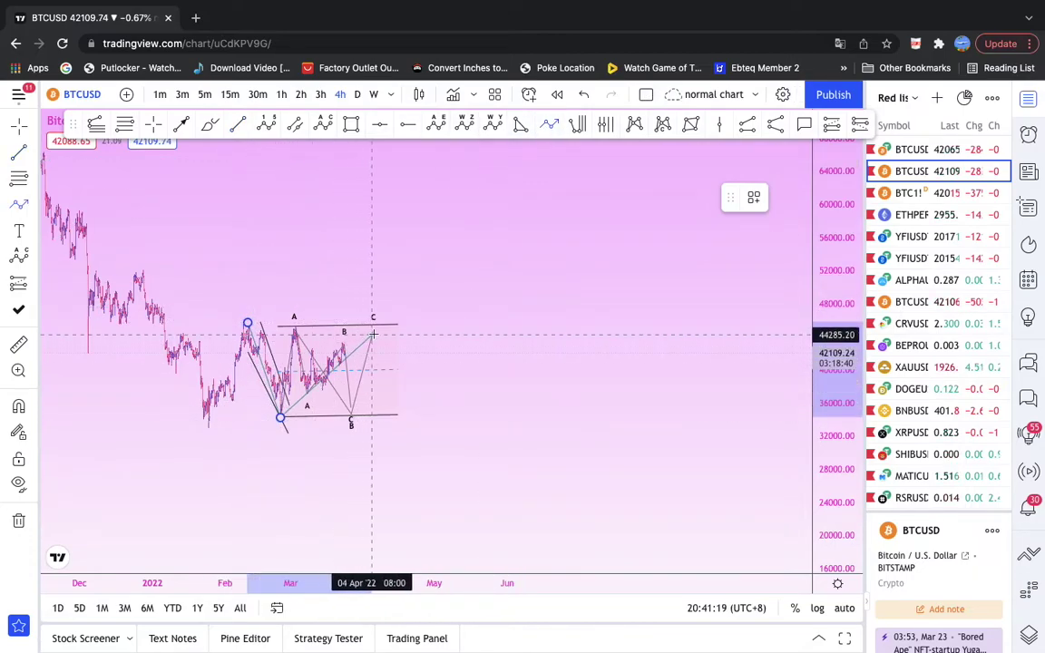
click(377, 327)
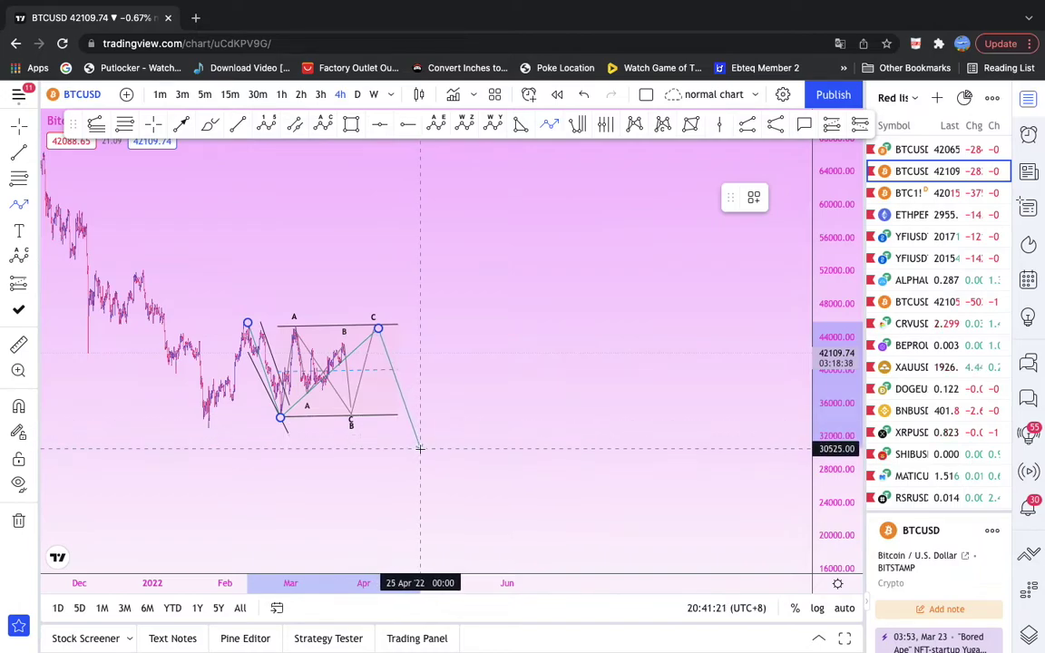
click(420, 448)
click(490, 262)
click(537, 280)
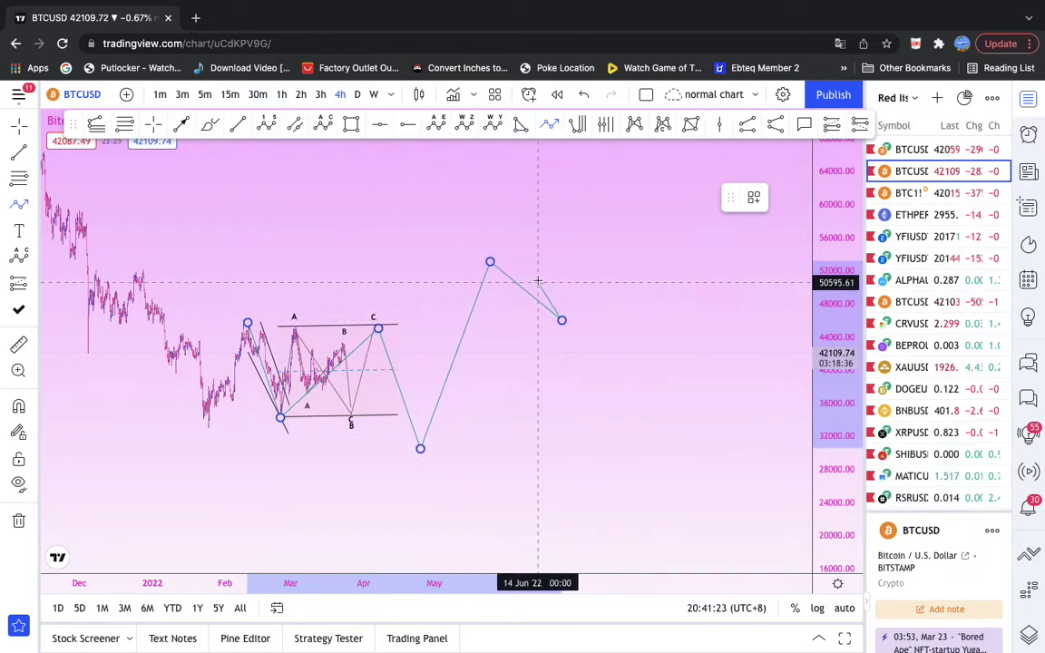
click(561, 320)
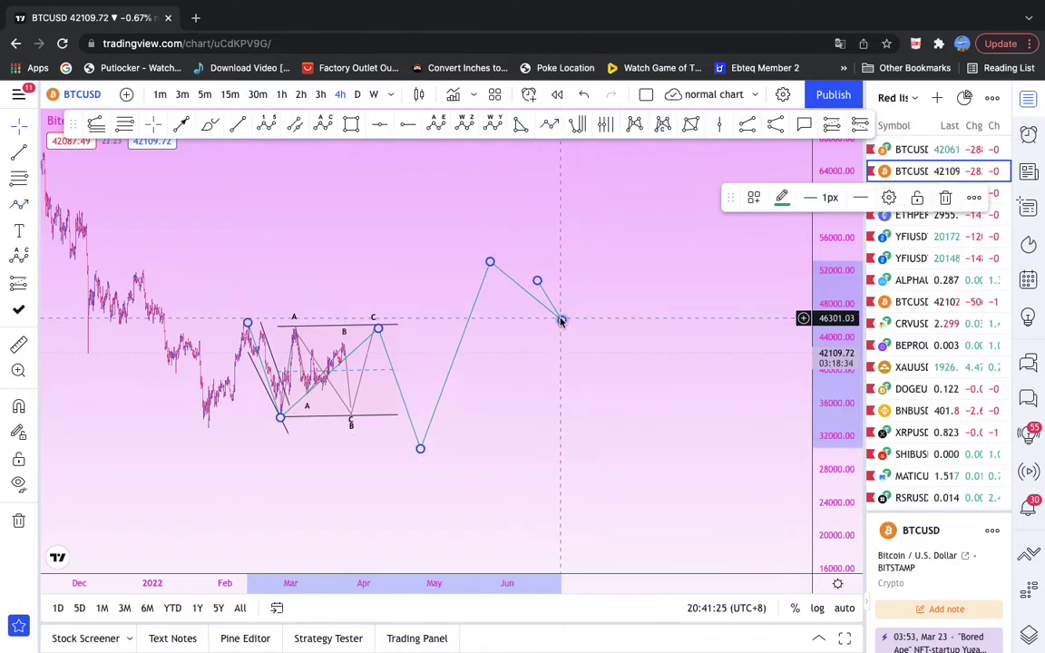
key(ctrl+z)
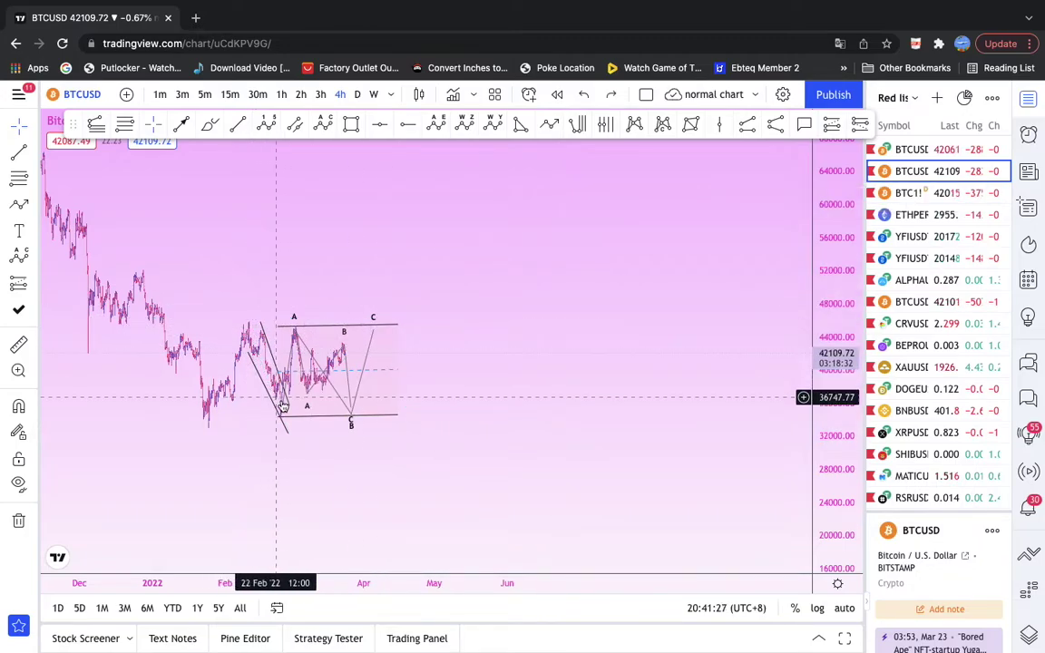
Draw a path from the 10 February high to the 24 February low, the channel top, about 30,000 below the channel, and about 54,500
click(246, 324)
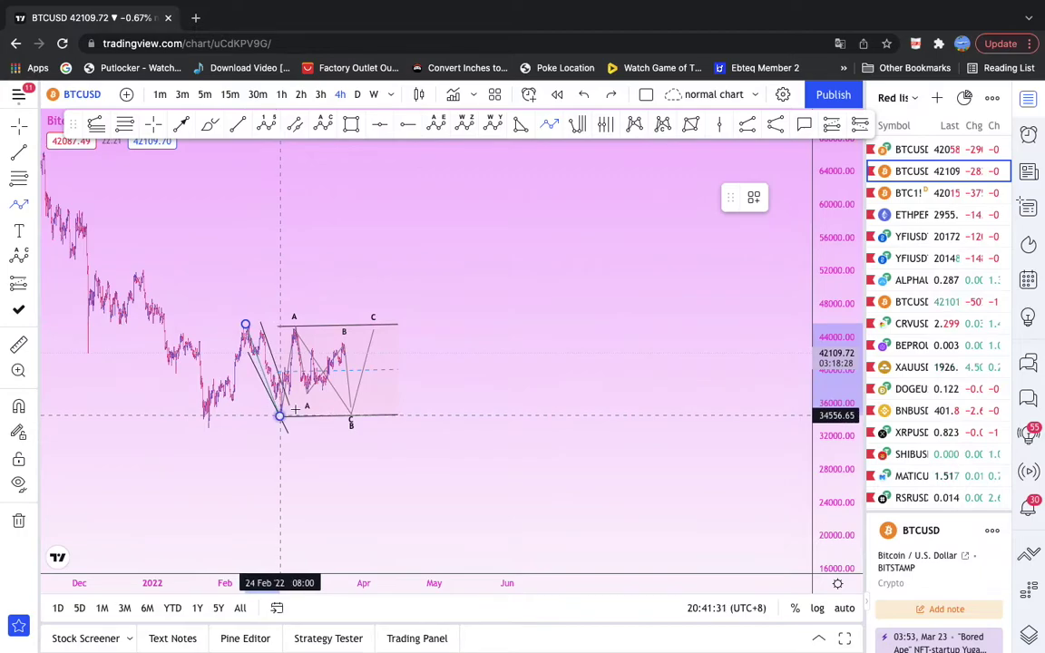
click(281, 415)
click(373, 327)
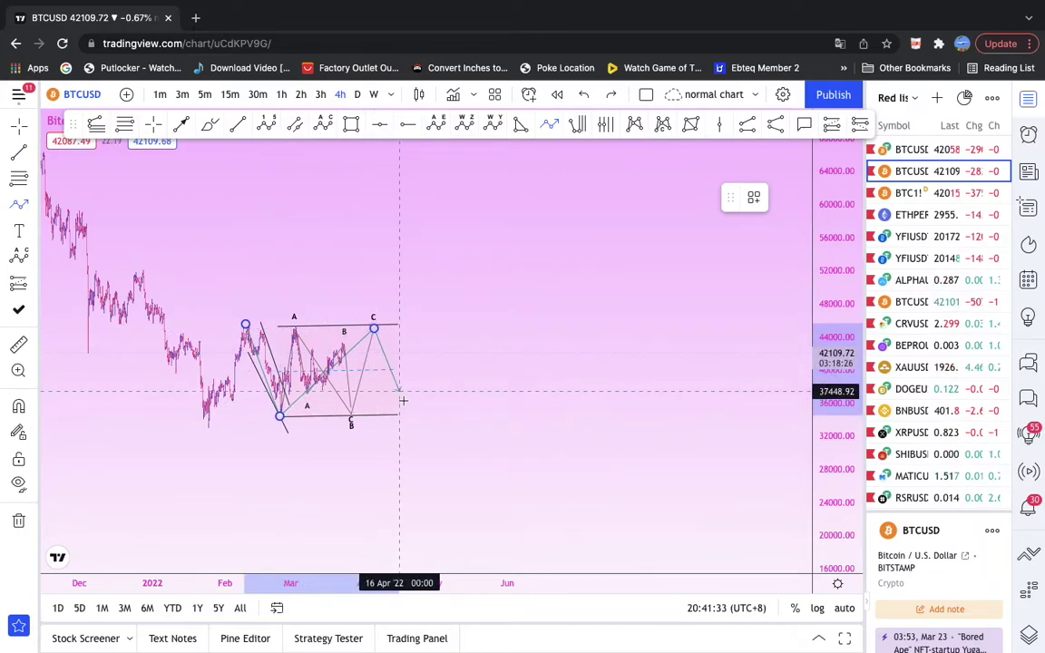
click(428, 452)
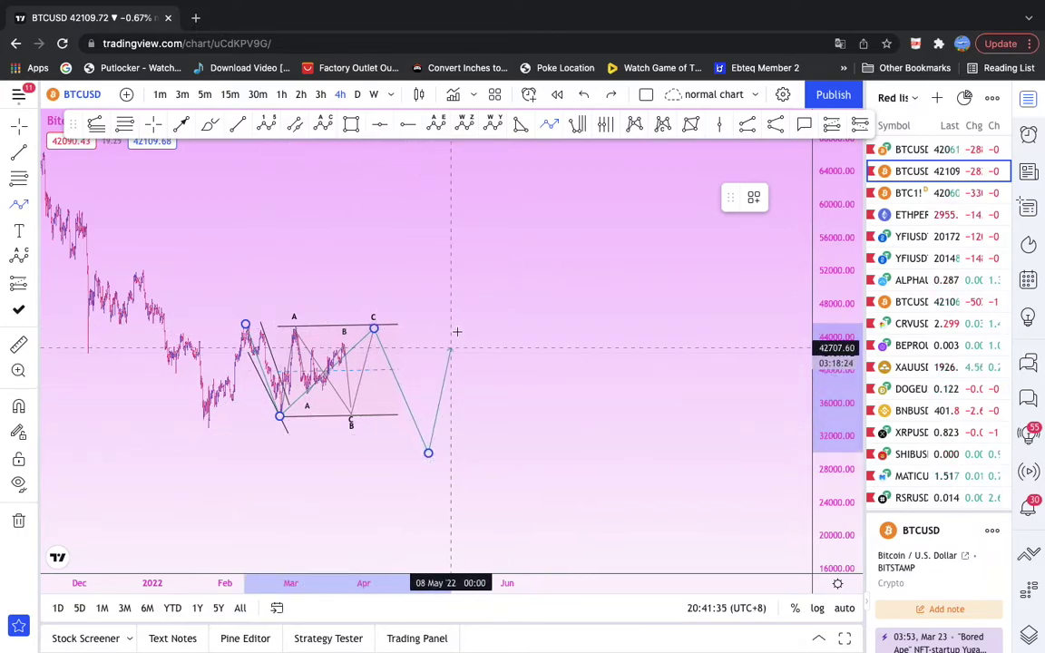
click(481, 250)
click(365, 287)
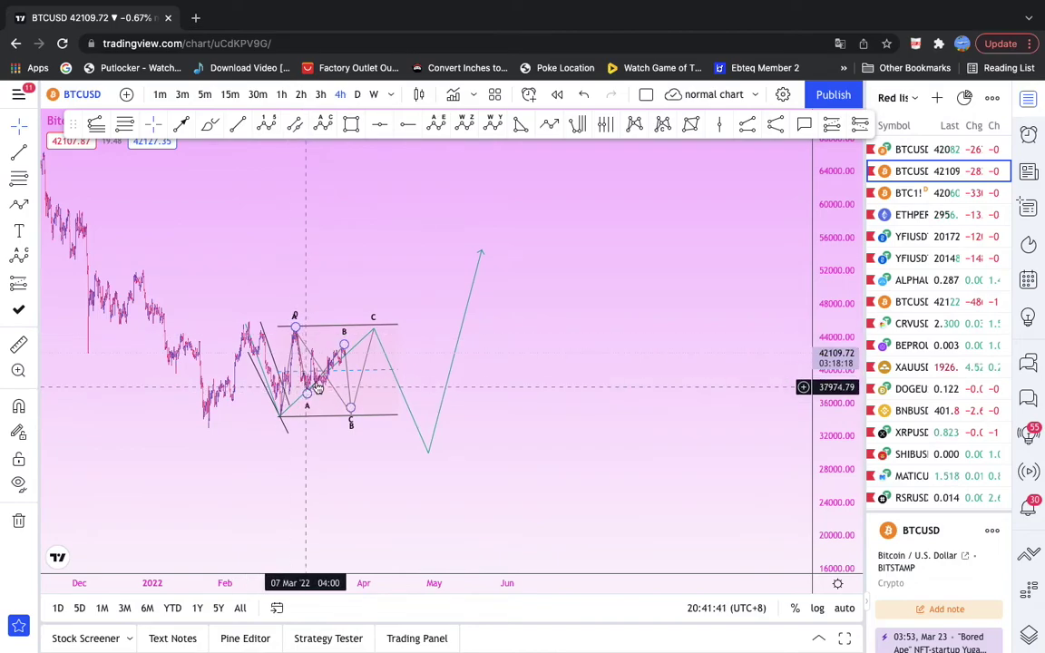
Lower the smaller ABC correction's wave C endpoint to the channel's lower line, and select the zigzag path
click(351, 410)
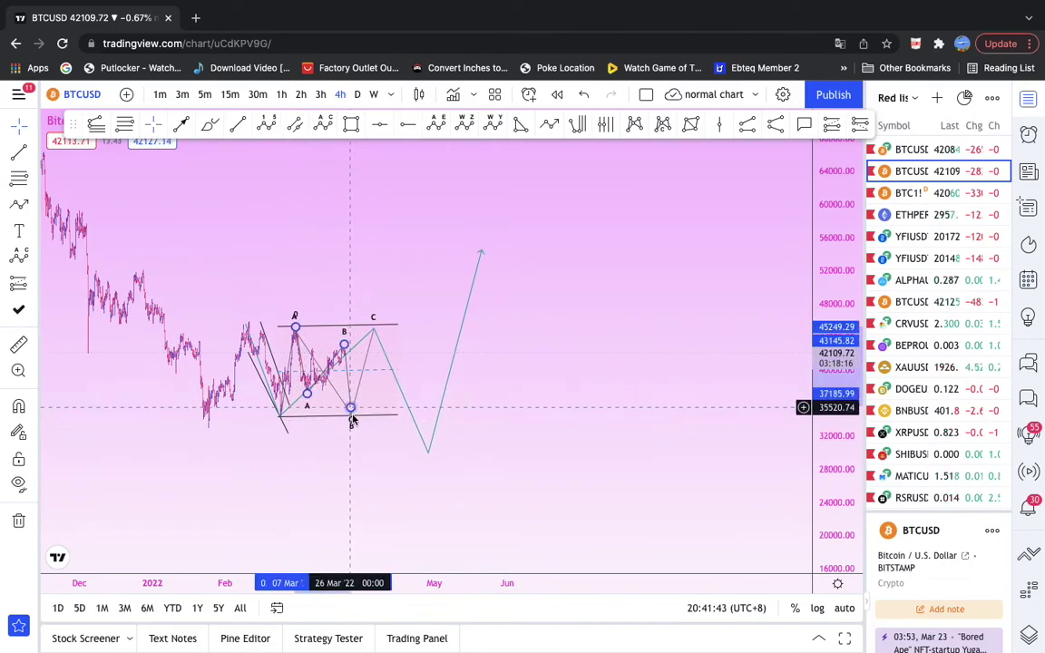
click(351, 415)
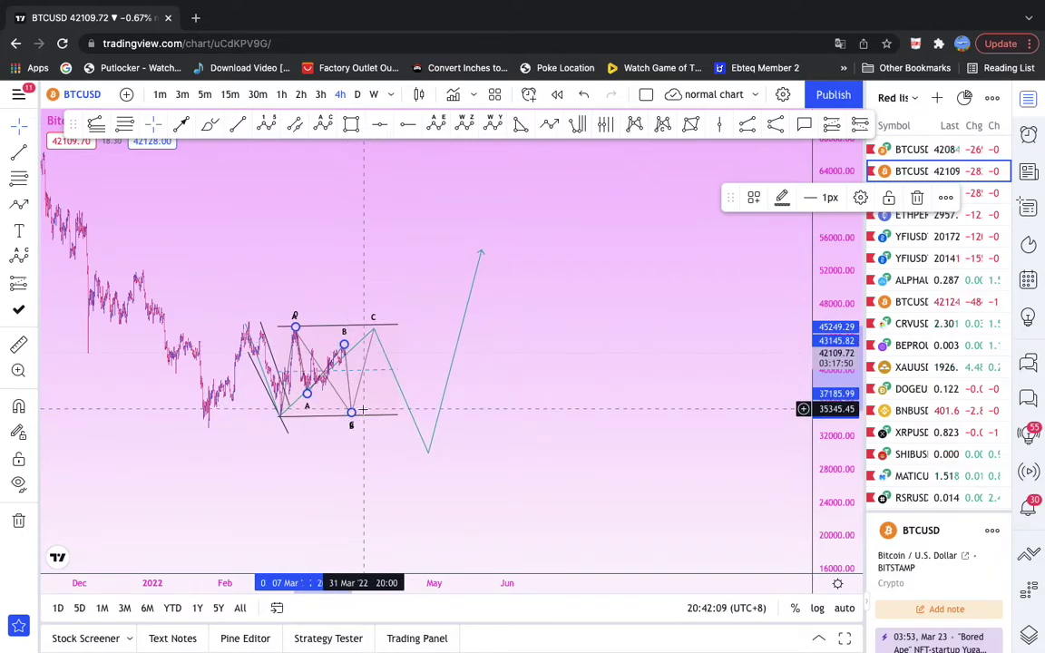
click(372, 331)
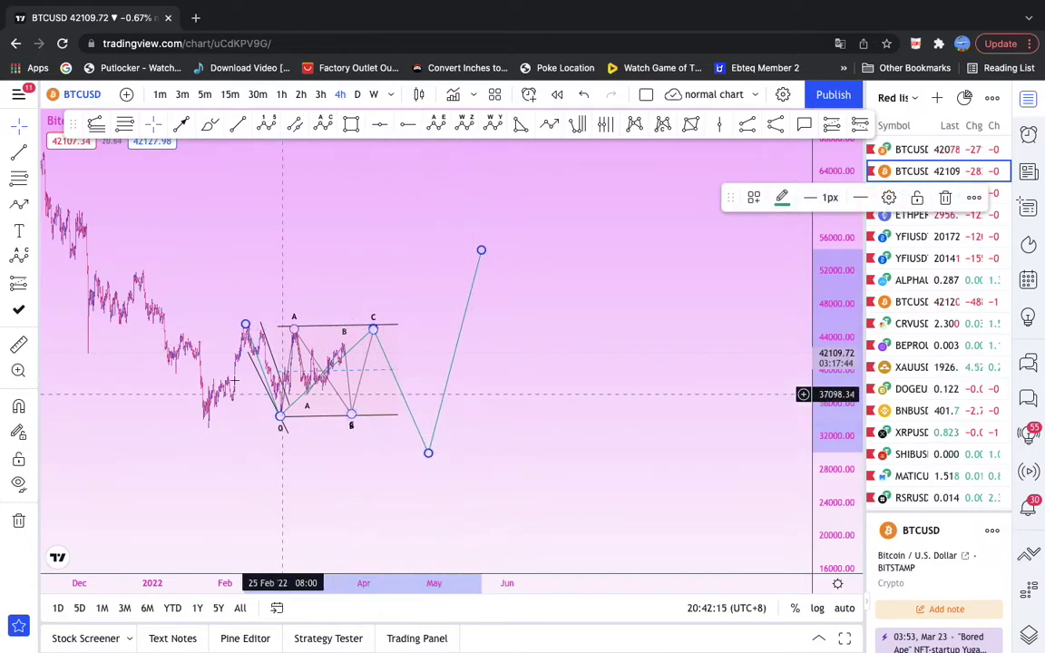
Draw an ABC correction from the late January low near 33,154, with A about 45,863, B about 30,174 and C about 54,803
drag(565, 400, 653, 411)
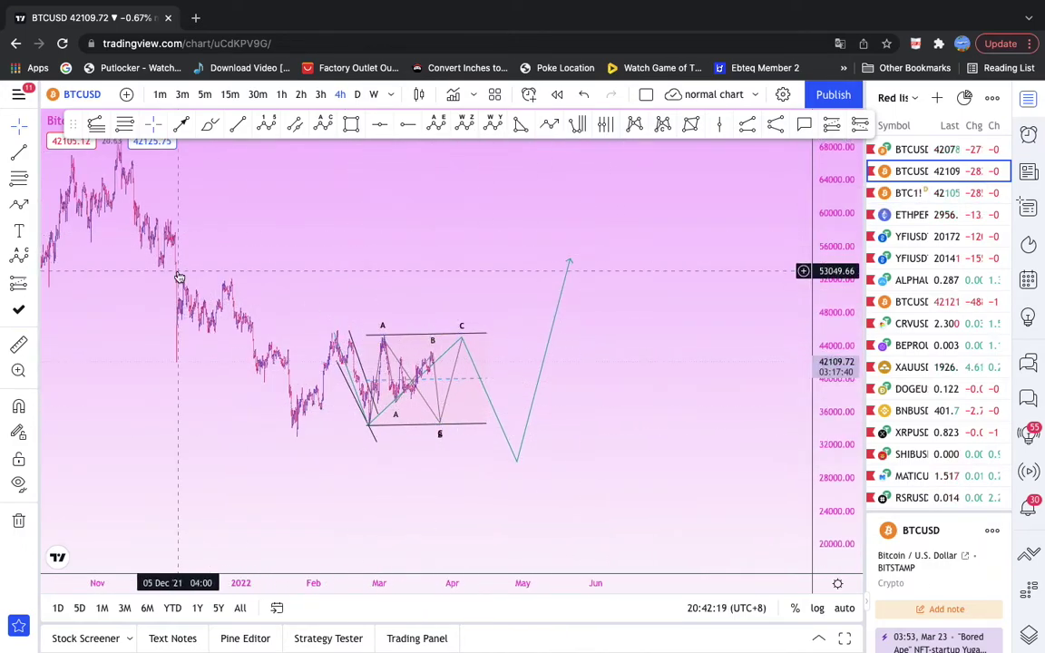
click(323, 124)
click(298, 435)
click(335, 331)
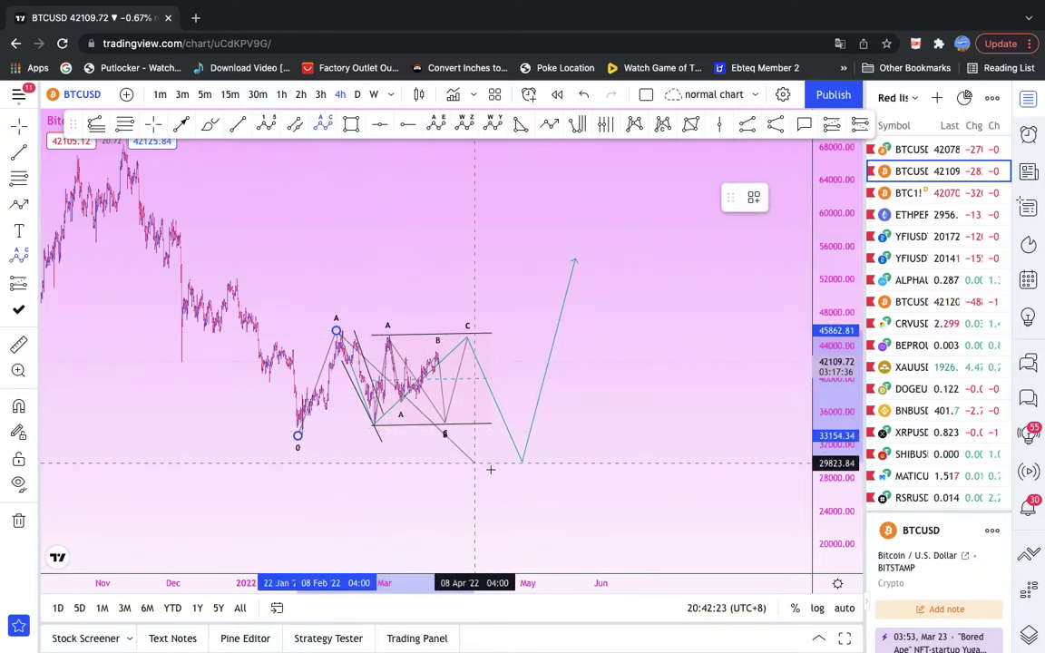
click(517, 461)
click(591, 255)
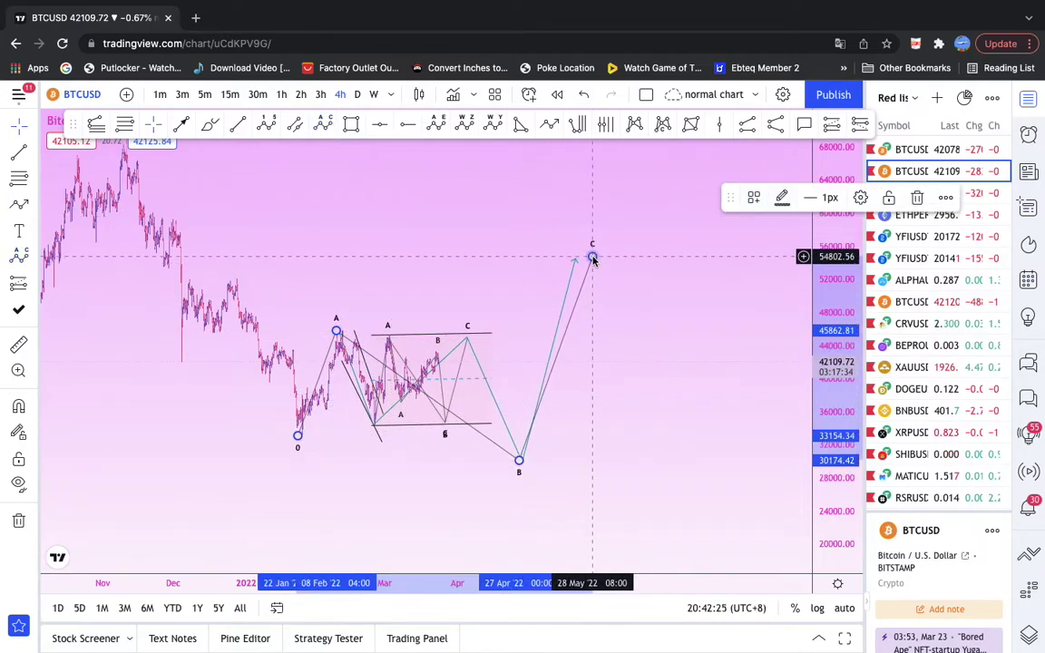
click(681, 318)
drag(682, 318, 657, 323)
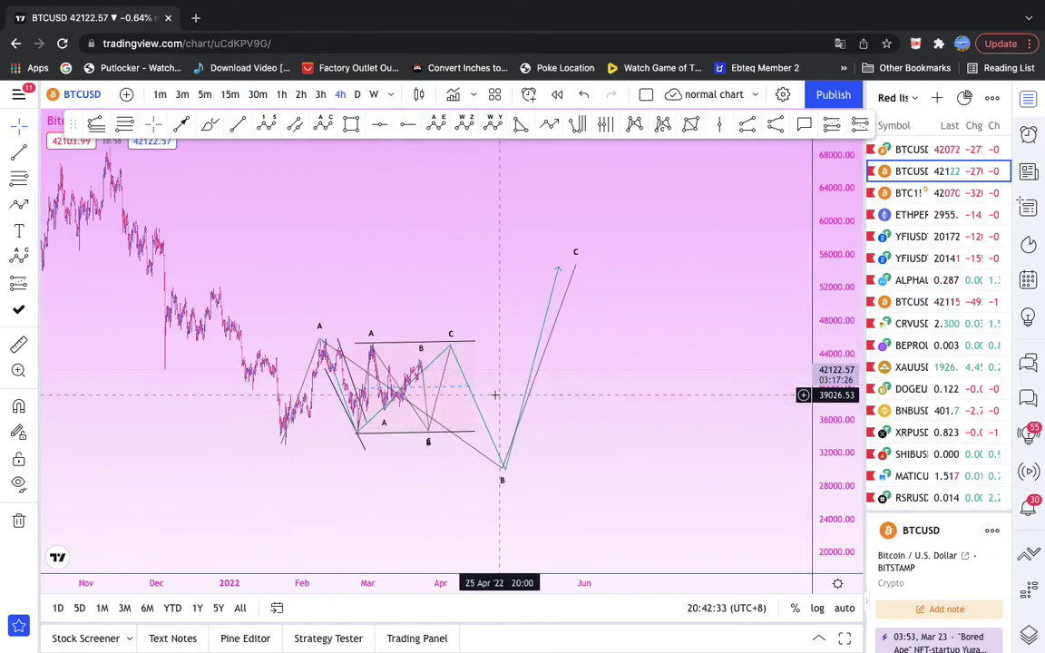
Delete the largest ABC correction, and clear all remaining drawings from the chart
click(569, 284)
click(570, 284)
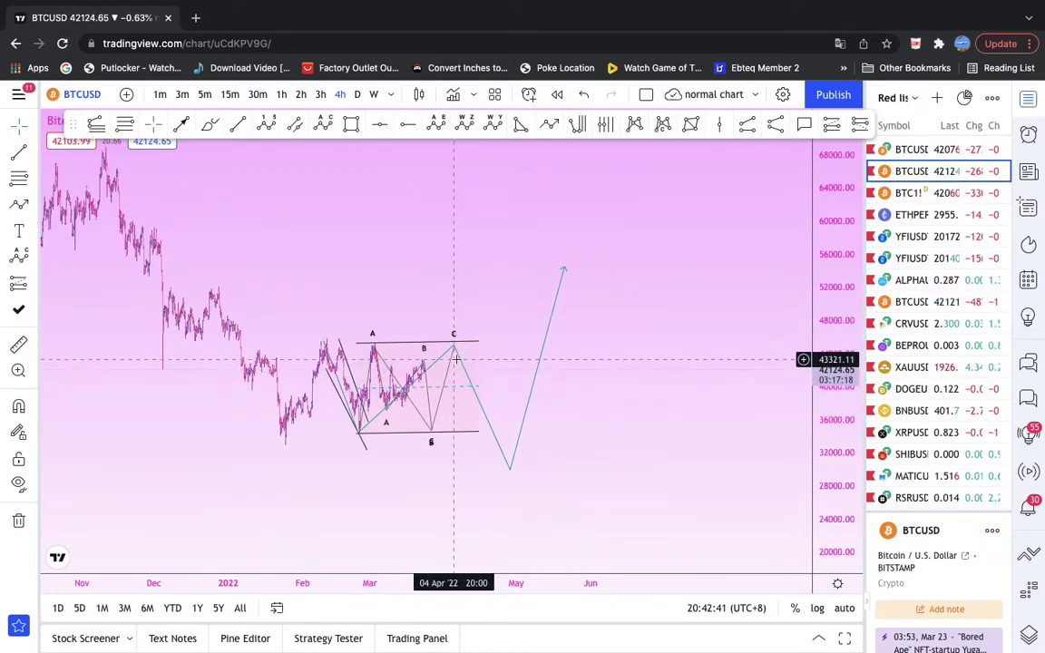
scroll(467, 367, up, 1)
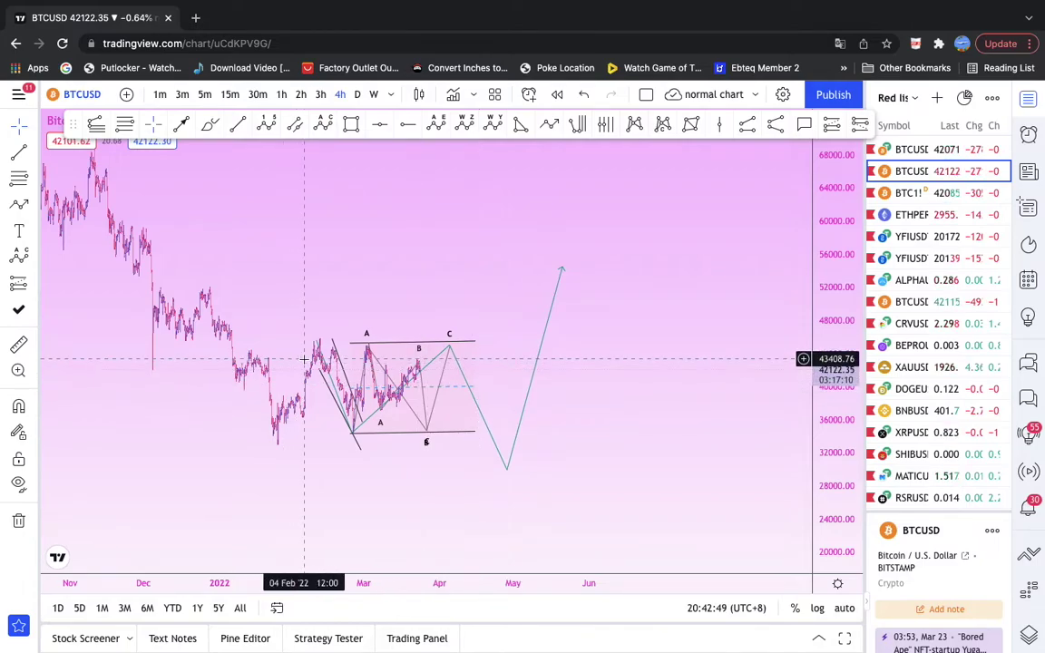
click(17, 522)
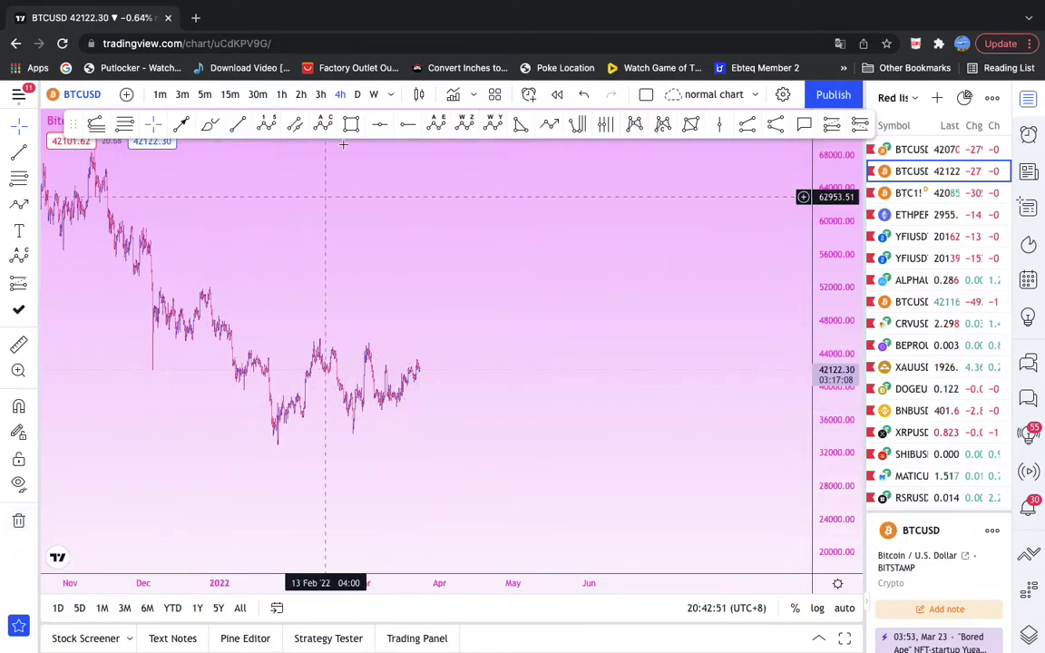
Draw a triangle over the consolidation with corners at 12 February near 45,775, 24 April near 44,460 and 20 February near 33,680
click(519, 125)
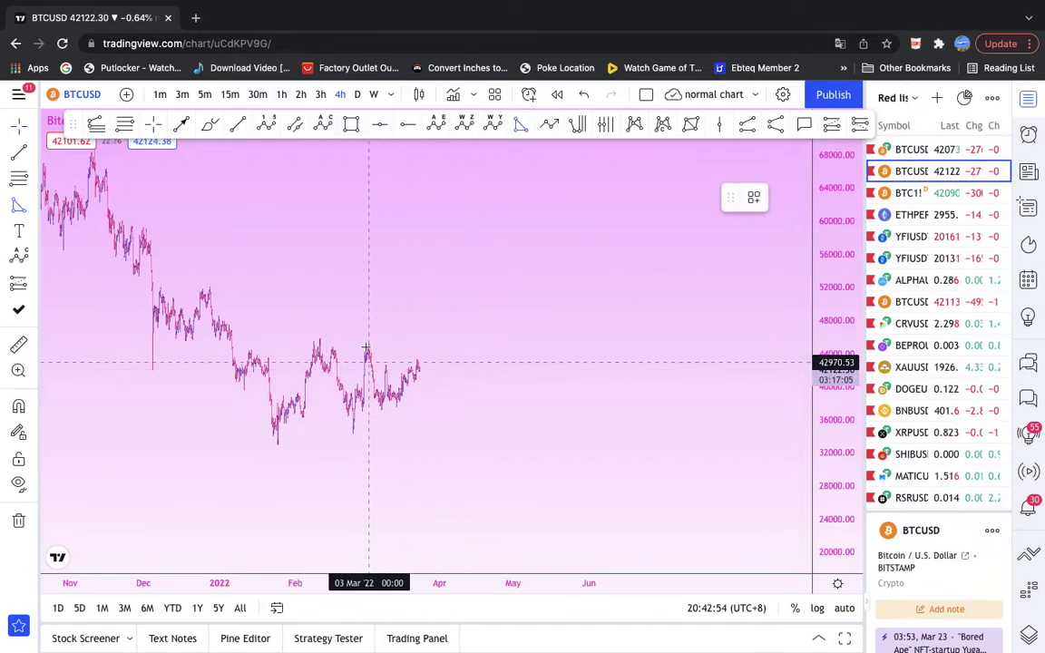
click(322, 340)
click(496, 350)
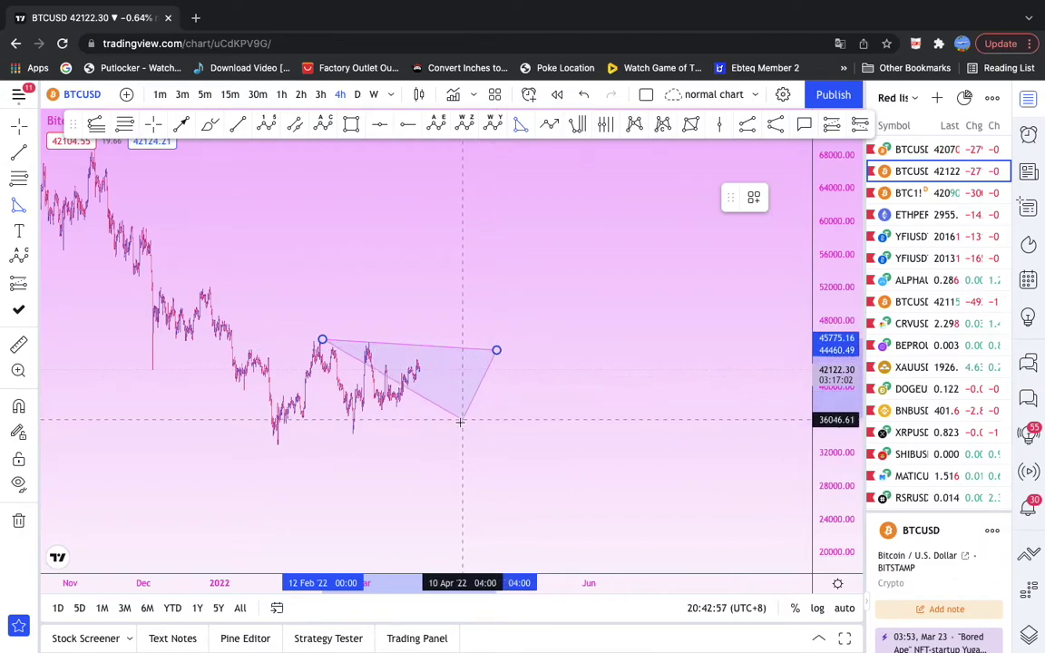
click(342, 439)
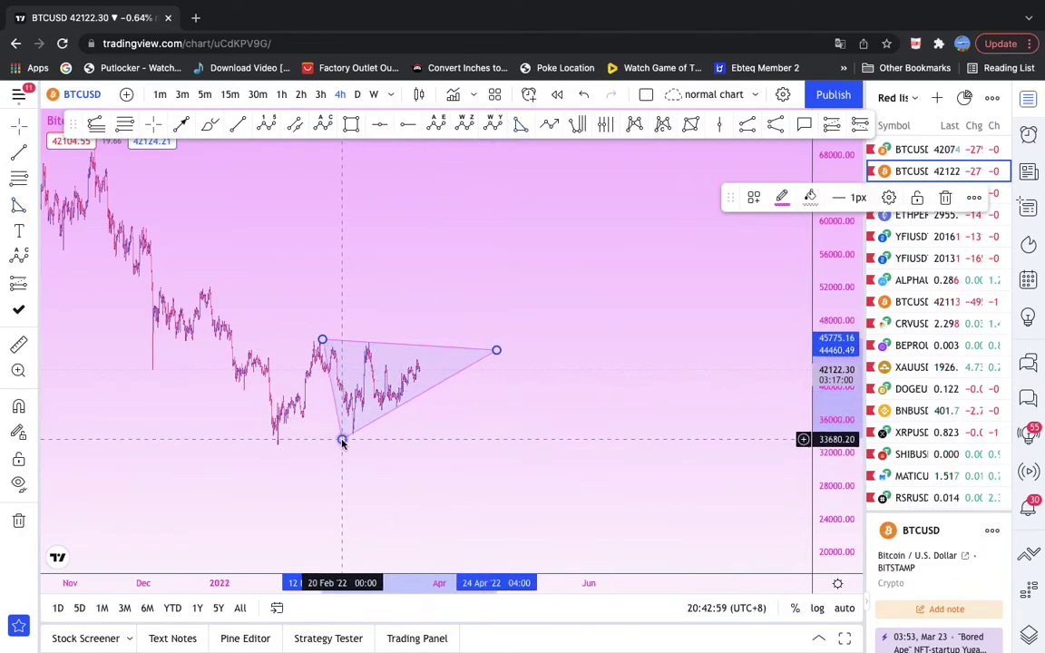
click(455, 424)
Adjust the triangle by moving its lower corner to about 13 February near 32,979, its upper-left corner earlier, and its right corner level with it
drag(342, 443, 325, 446)
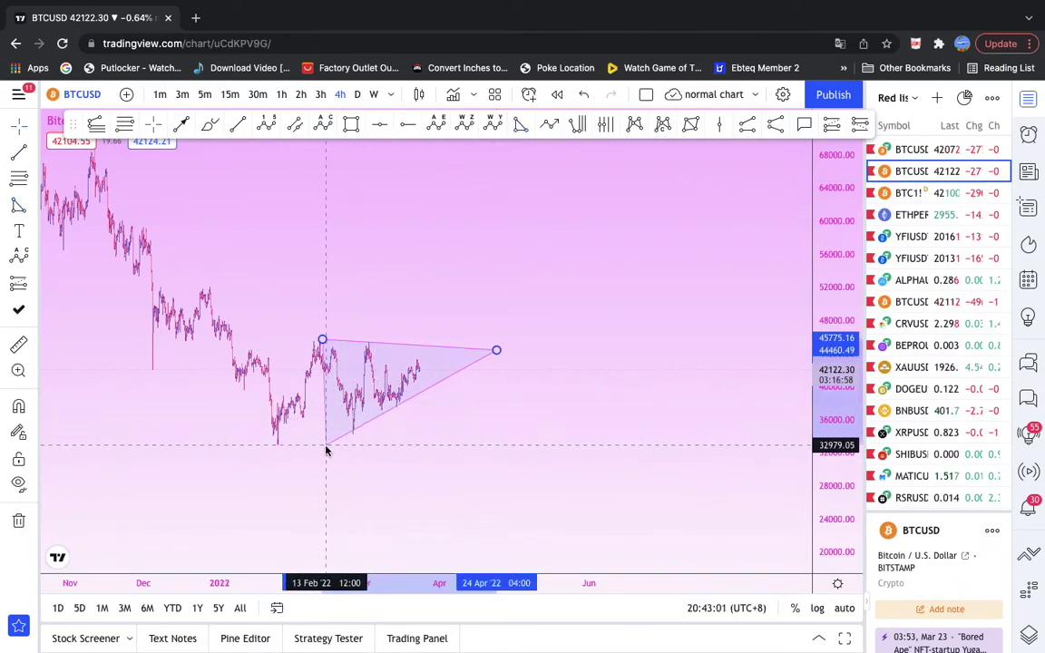
click(410, 430)
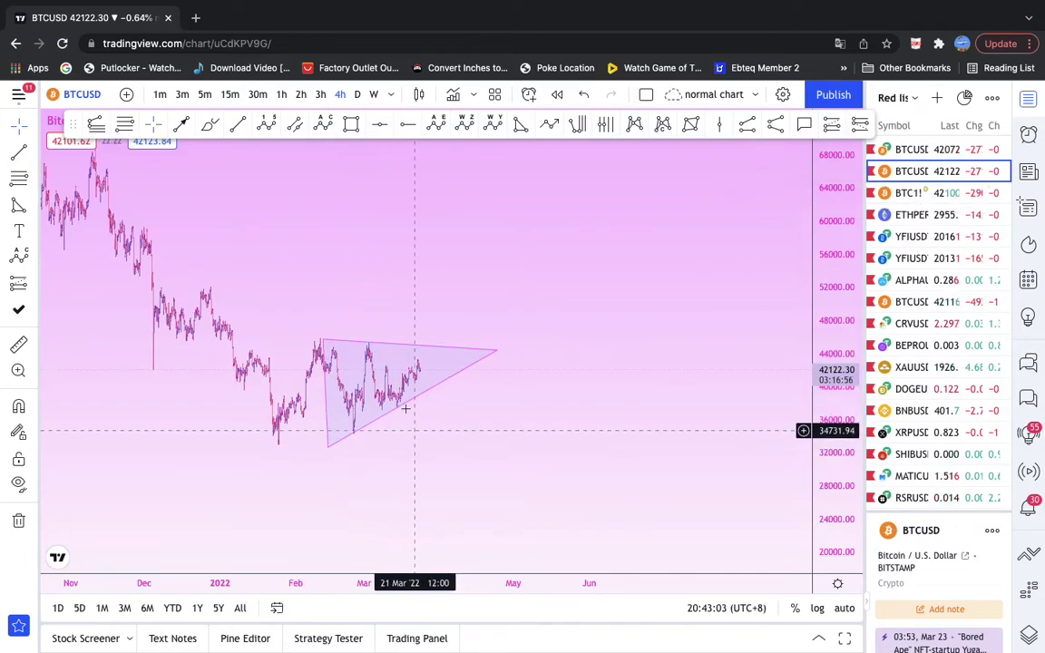
drag(326, 343, 309, 345)
drag(494, 352, 496, 349)
click(458, 390)
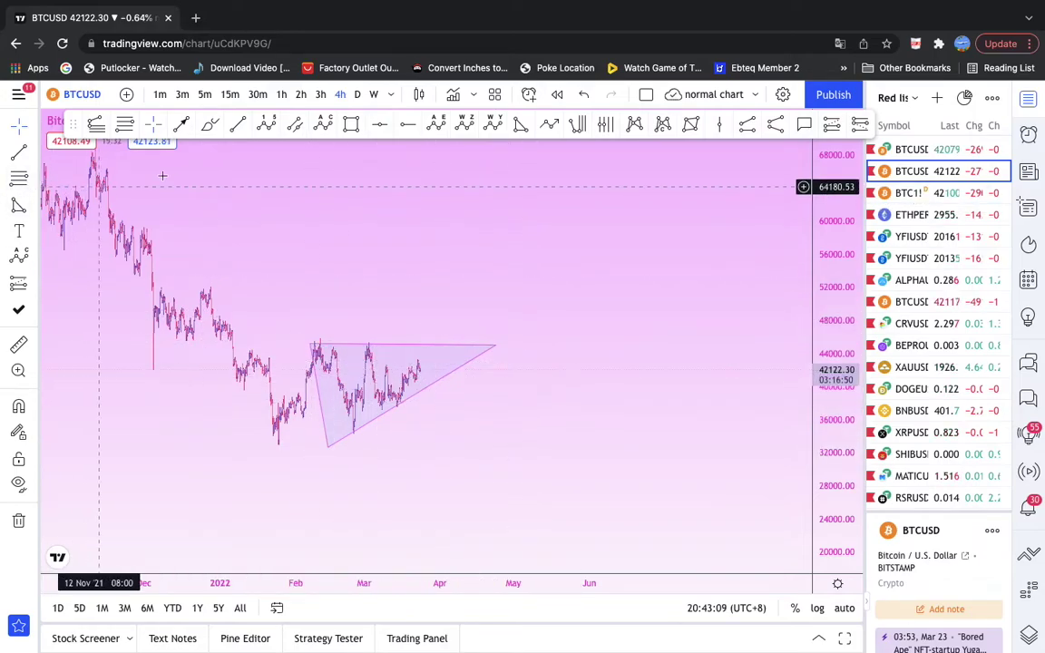
Brush a price path from the latest candle that swings inside the triangle, retests its upper edge and rises to about 57,695
click(209, 124)
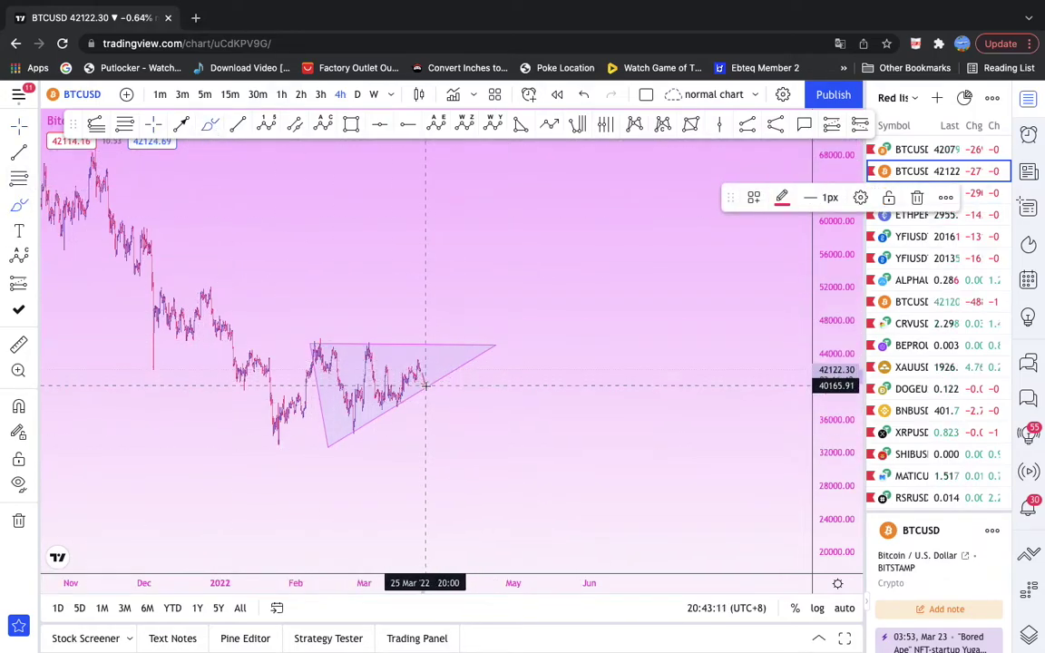
drag(430, 370, 434, 345)
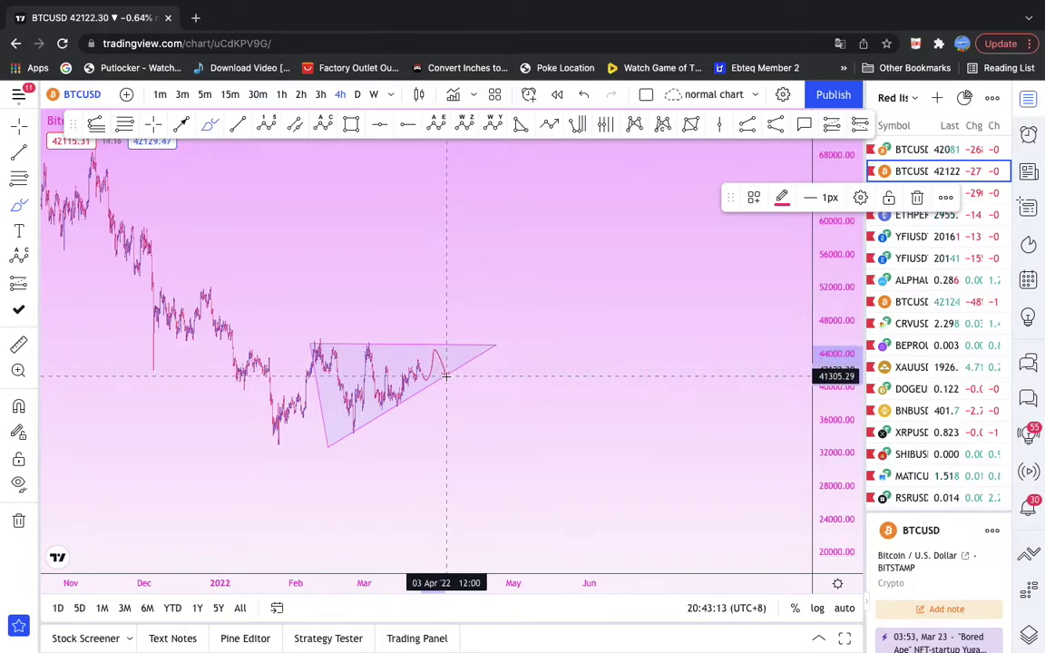
mouse_move(460, 341)
mouse_down()
mouse_move(467, 324)
mouse_move(475, 344)
mouse_move(506, 245)
mouse_up()
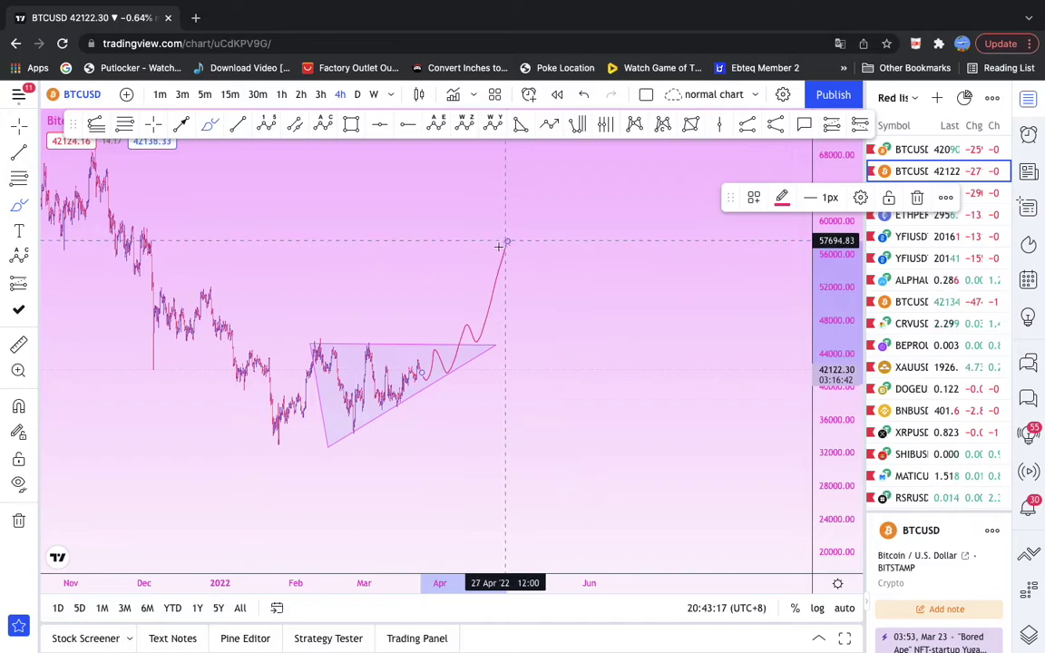
Draw a WXY double combo from the 32,979 low, W near 46,038 on 7 February, X on the triangle's lower edge and Y at the arrow tip
click(493, 125)
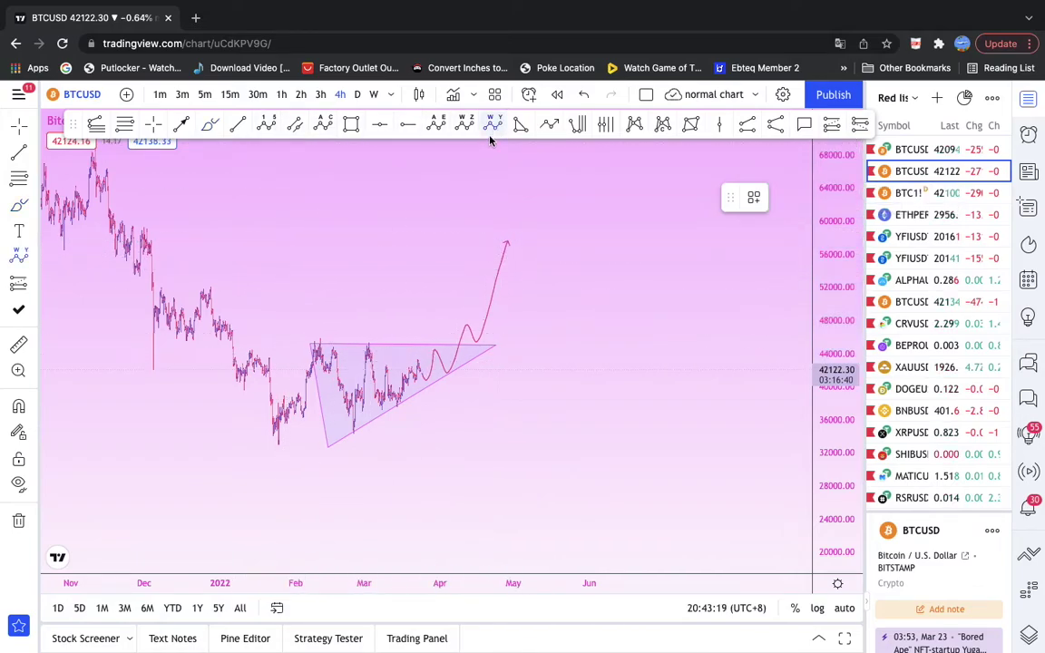
click(311, 337)
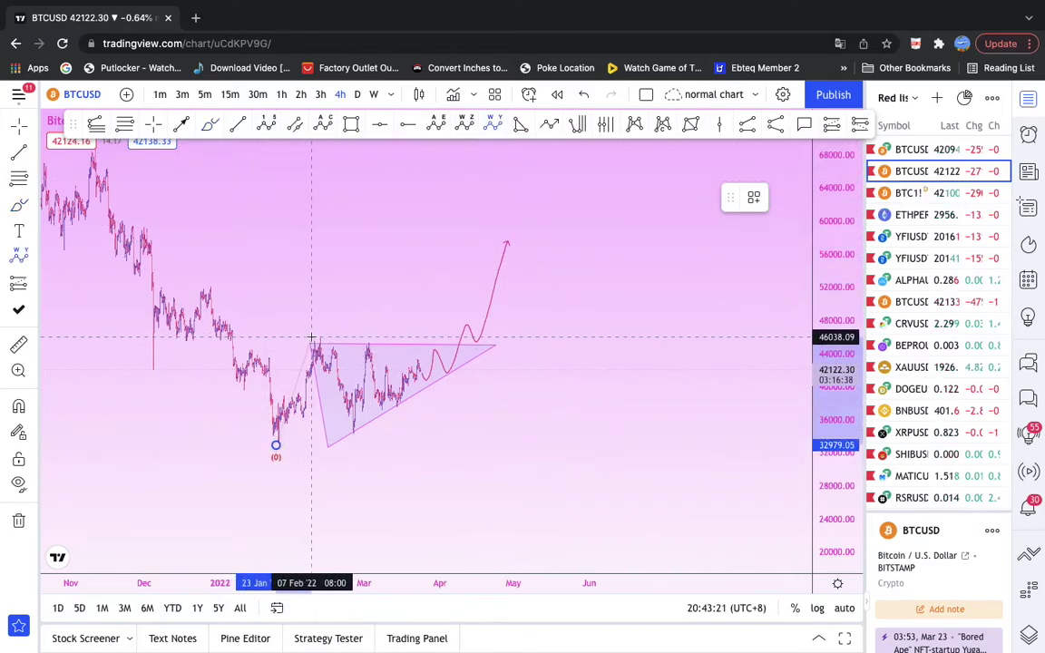
click(425, 385)
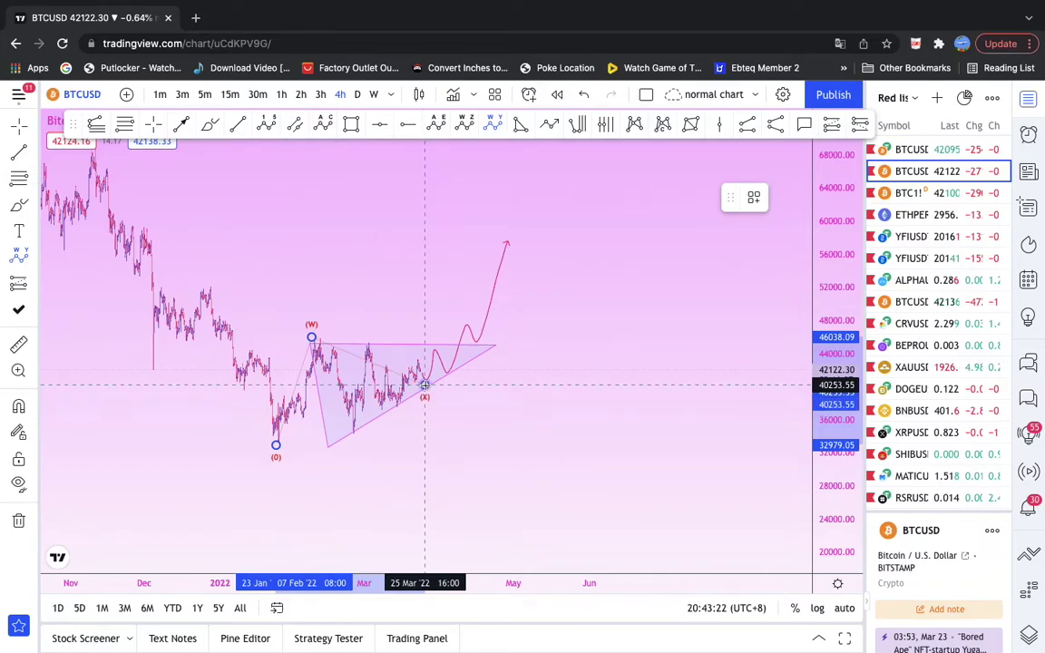
click(510, 238)
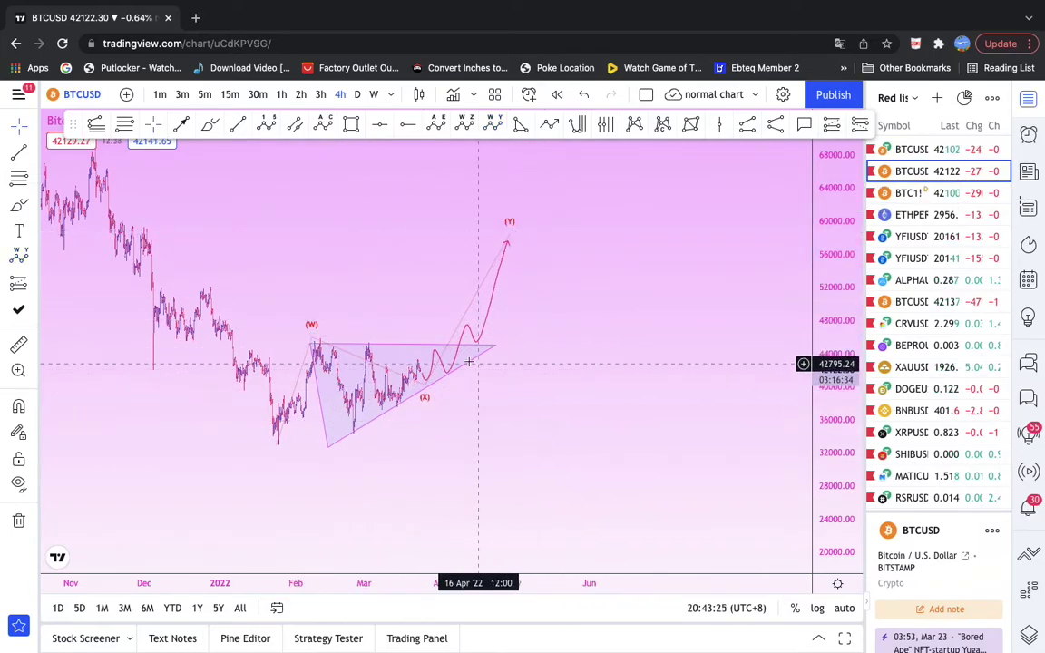
drag(425, 387, 458, 367)
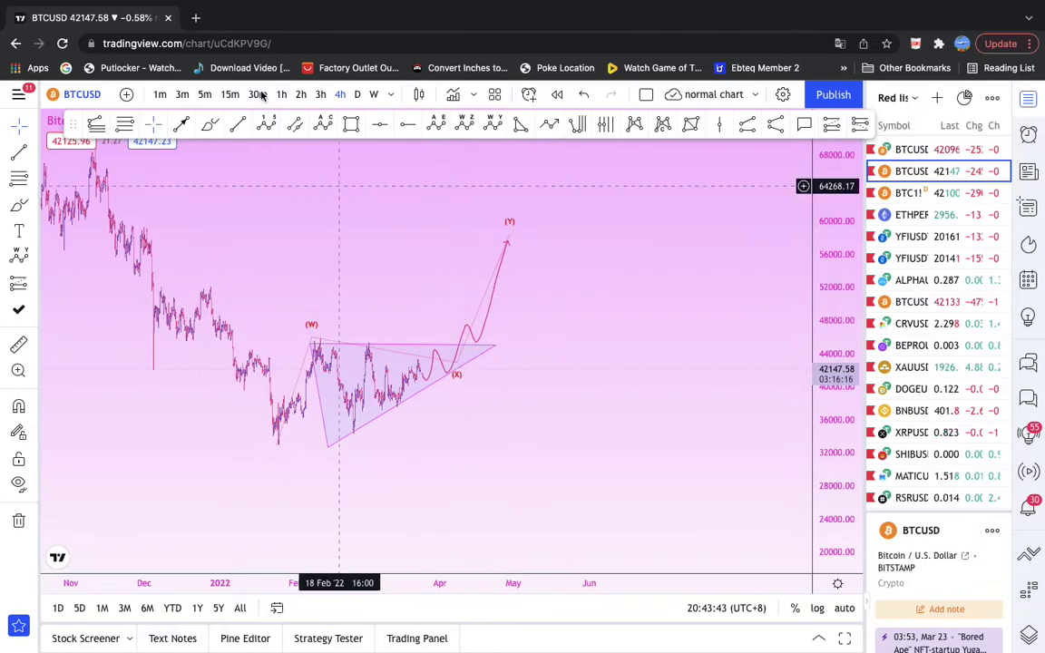
Brush a second breakout path that retests the triangle's upper edge and rises to about 60,000, and circle the retest and X zones
click(209, 124)
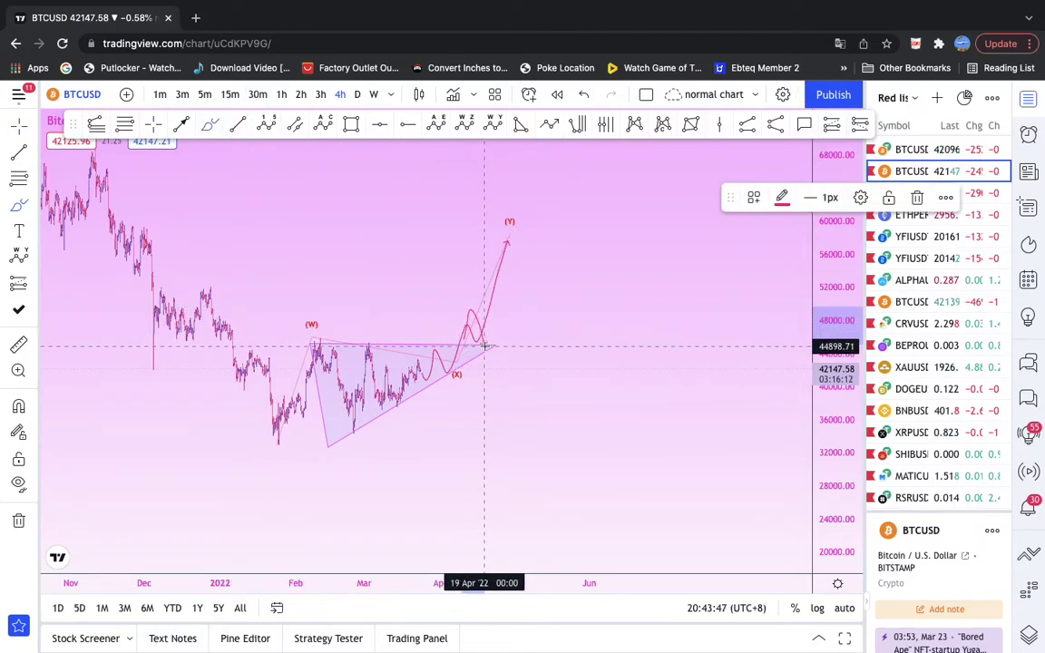
mouse_move(496, 318)
mouse_down()
mouse_move(515, 223)
mouse_move(478, 341)
mouse_move(497, 345)
mouse_up()
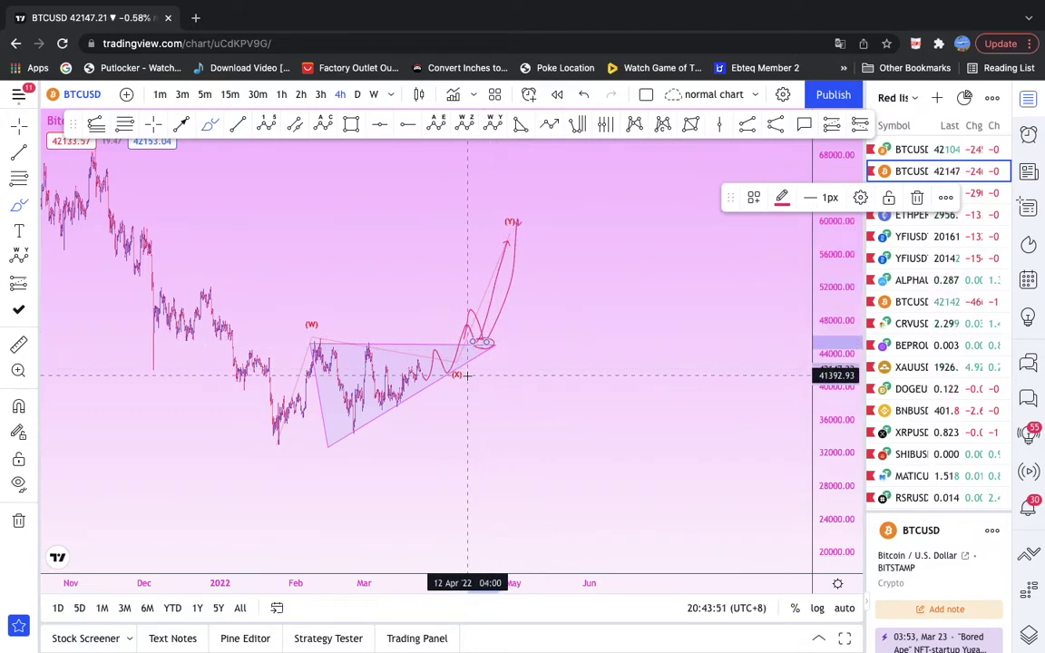
mouse_move(439, 375)
mouse_down()
mouse_move(470, 370)
mouse_move(428, 395)
mouse_move(426, 370)
mouse_up()
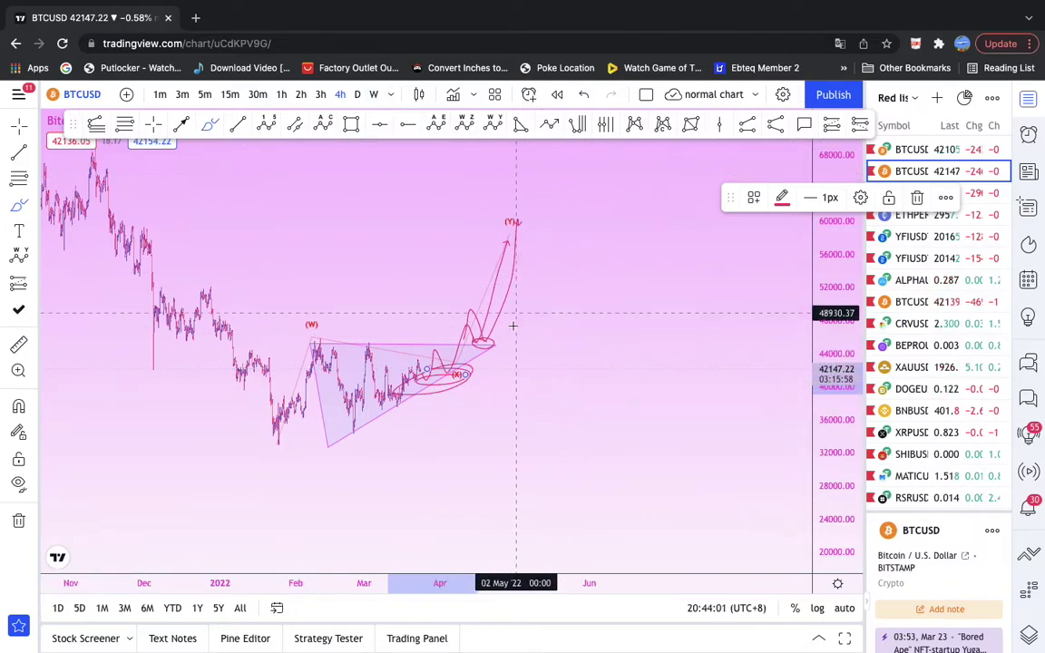
Place a long position at the breakout retest with entry about 45,249, stop about 41,305 and target about 59,360
scroll(512, 324, down, 2)
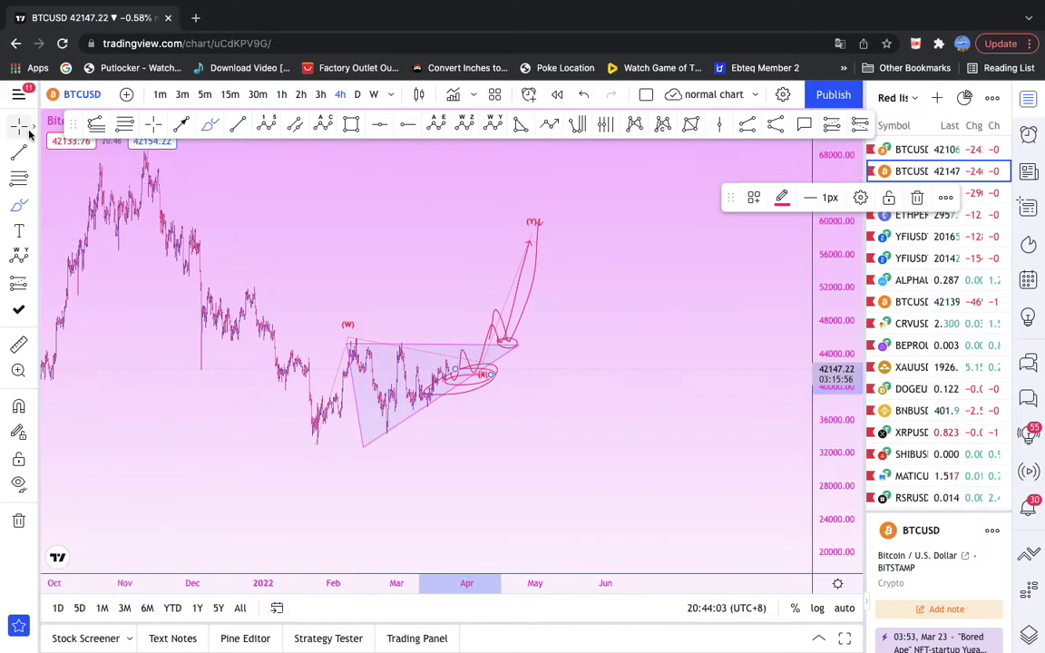
click(34, 286)
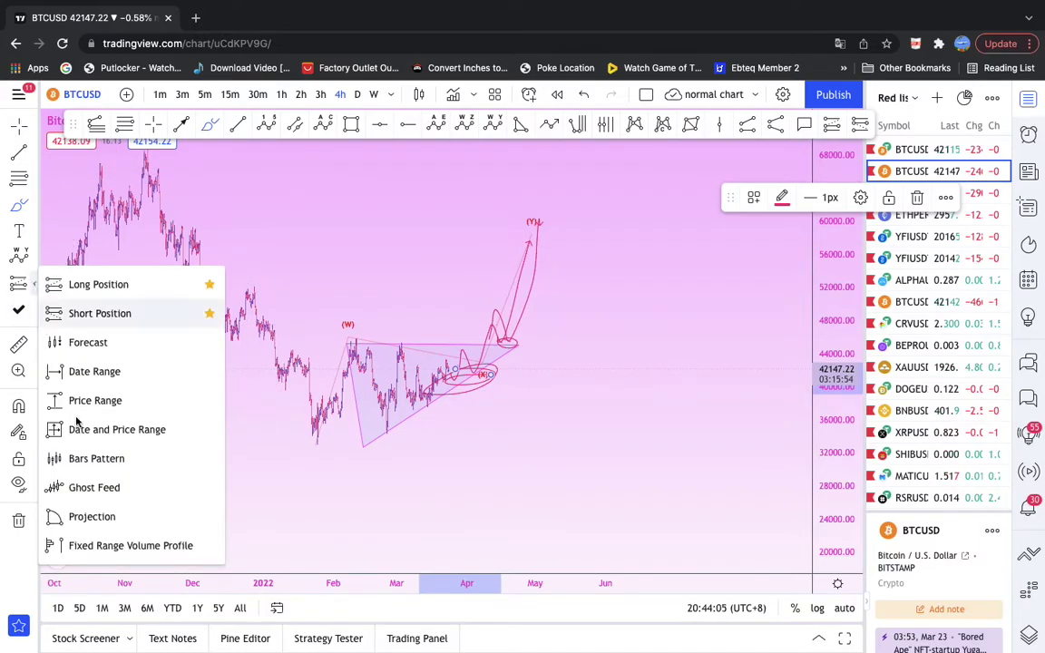
click(95, 285)
click(512, 347)
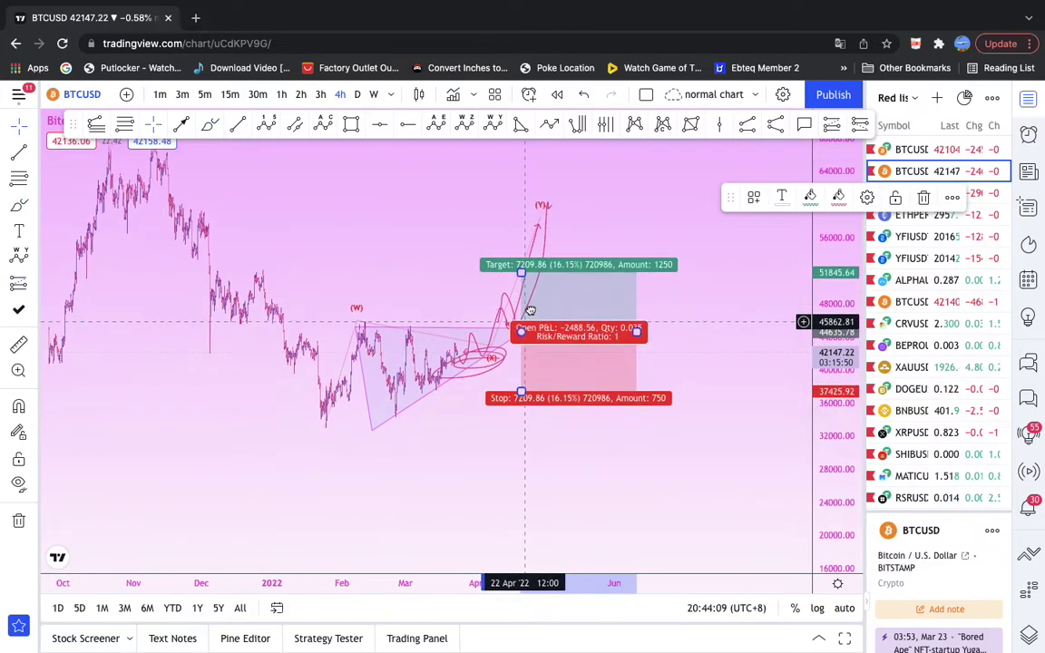
drag(522, 379, 524, 346)
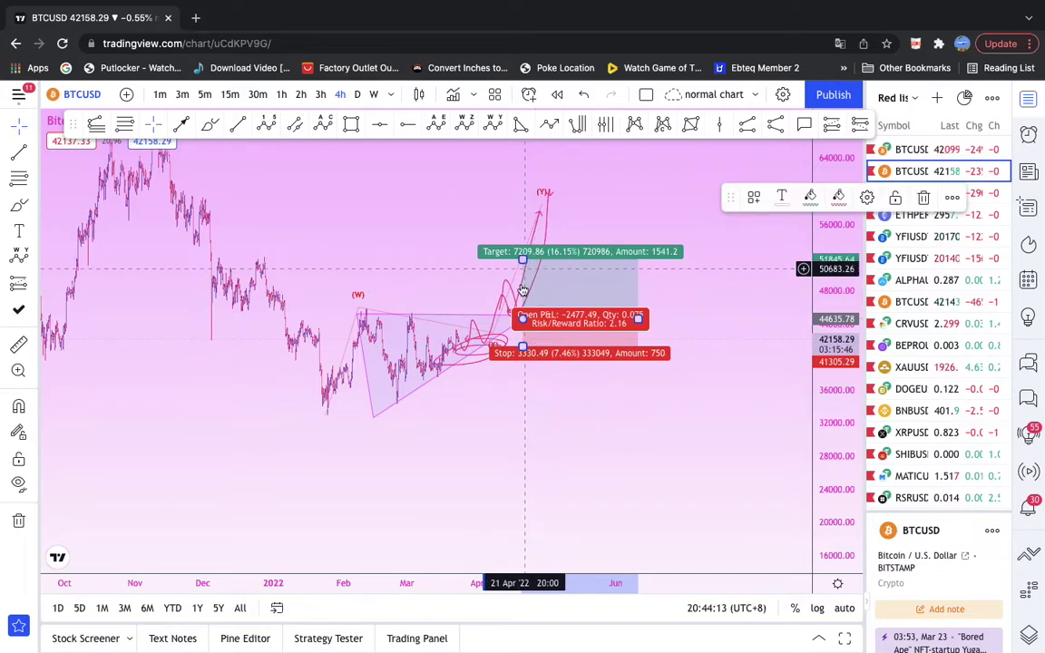
drag(521, 260, 521, 197)
click(414, 189)
Draw a Fibonacci retracement from about 69,000 to 32,979, and raise the long position's target to the 0.786 level at about 61,288
drag(415, 189, 376, 275)
click(133, 128)
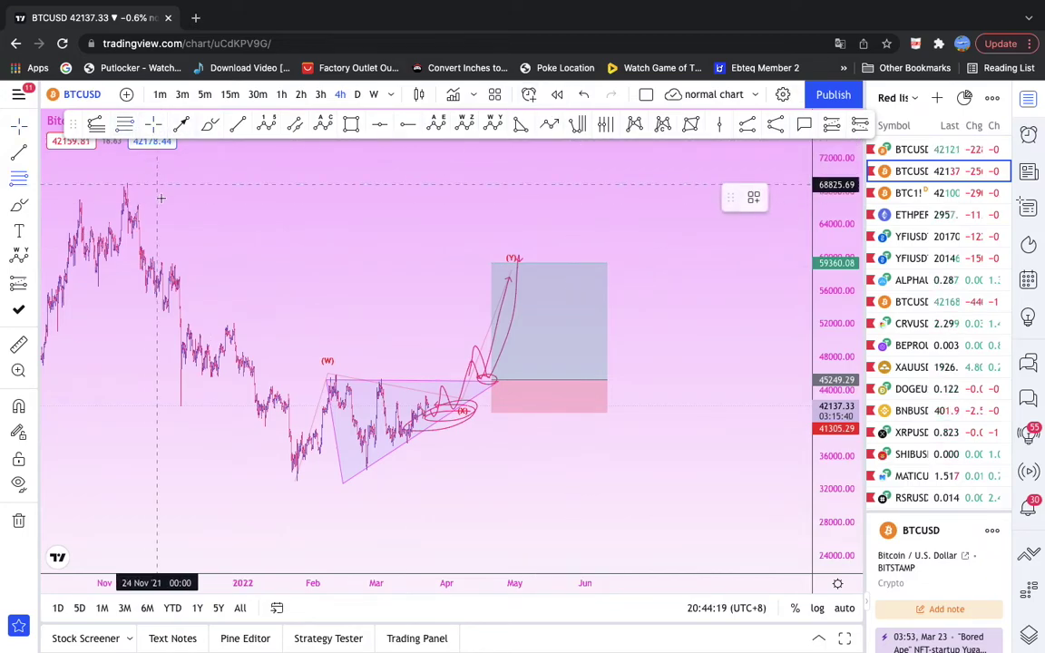
click(161, 183)
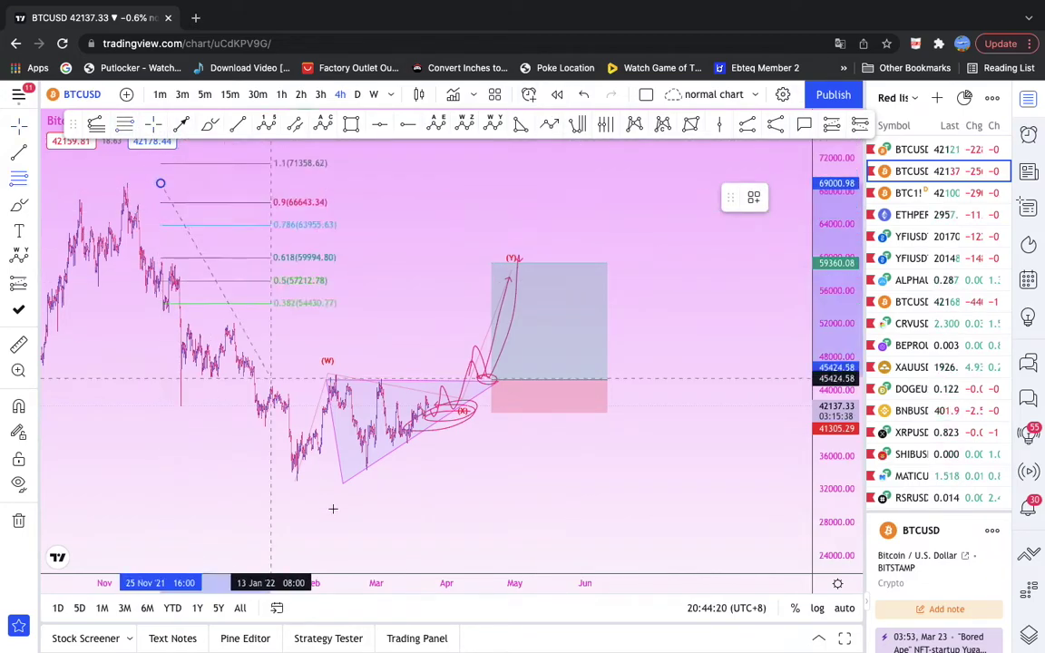
click(393, 480)
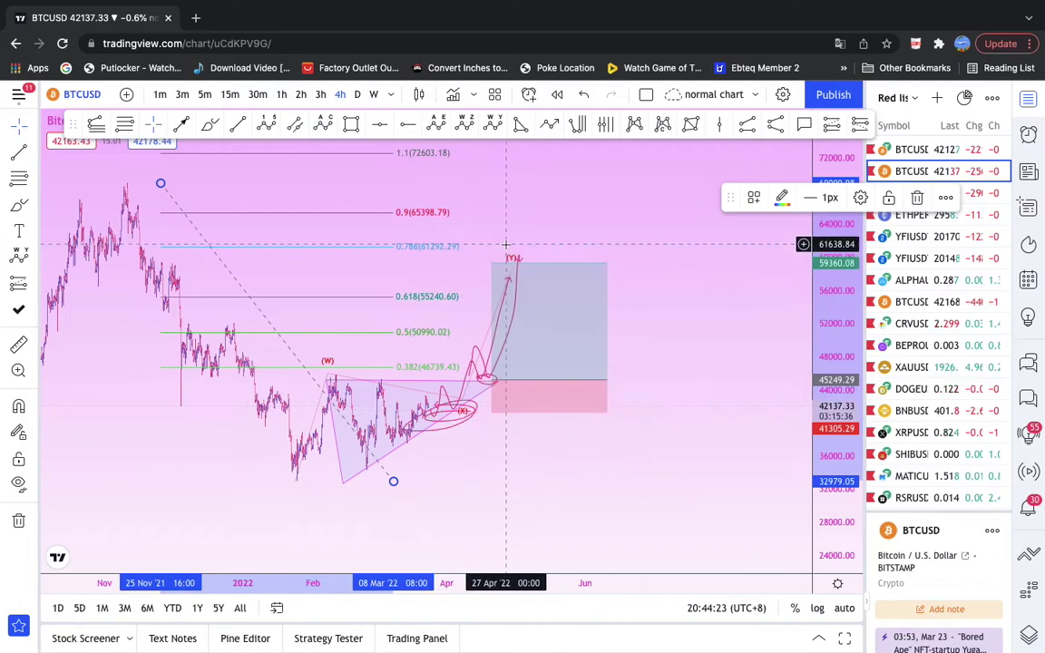
mouse_move(491, 259)
mouse_down()
mouse_move(495, 247)
mouse_move(488, 296)
mouse_up()
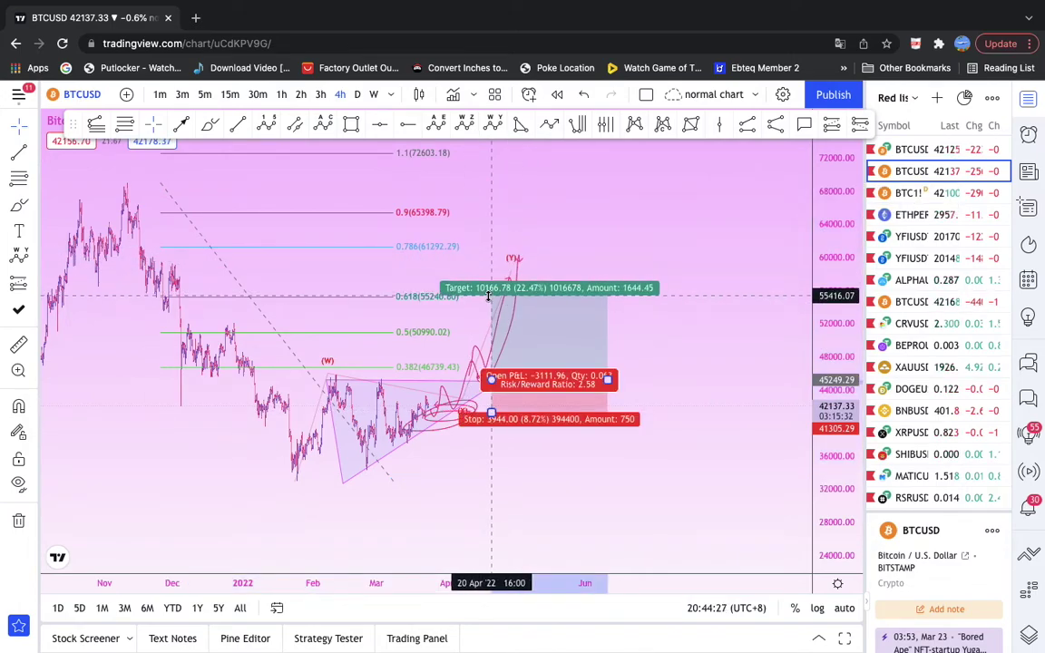
drag(491, 296, 495, 247)
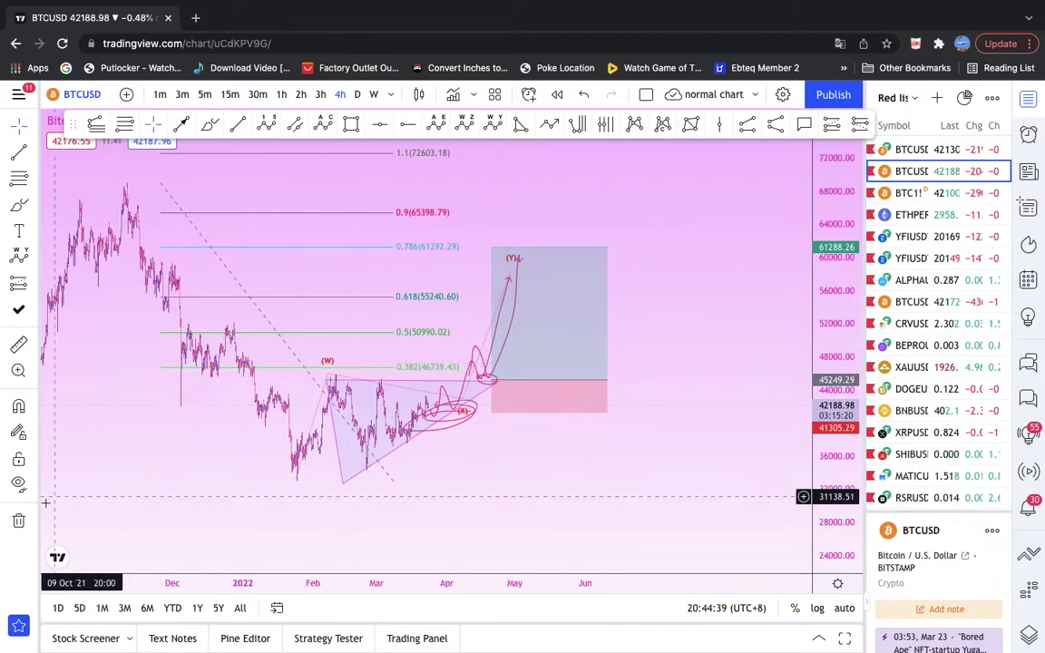
Clear all drawings and draw a triangle with corners at 10 February near 45,950, 7 May near 43,496 and 21 January near 32,541
click(18, 519)
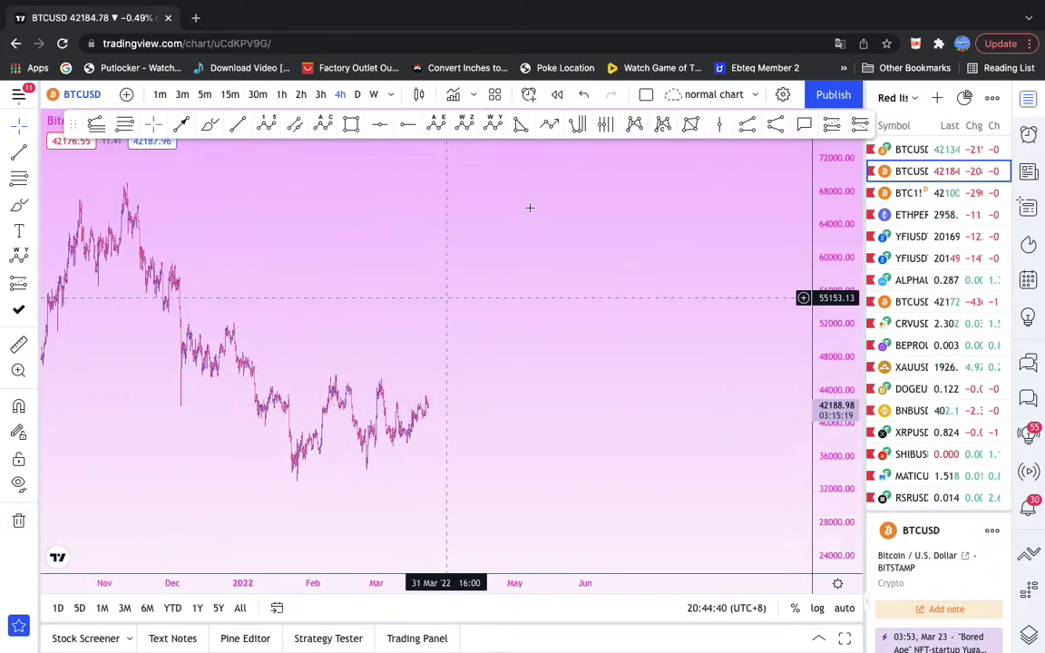
click(518, 126)
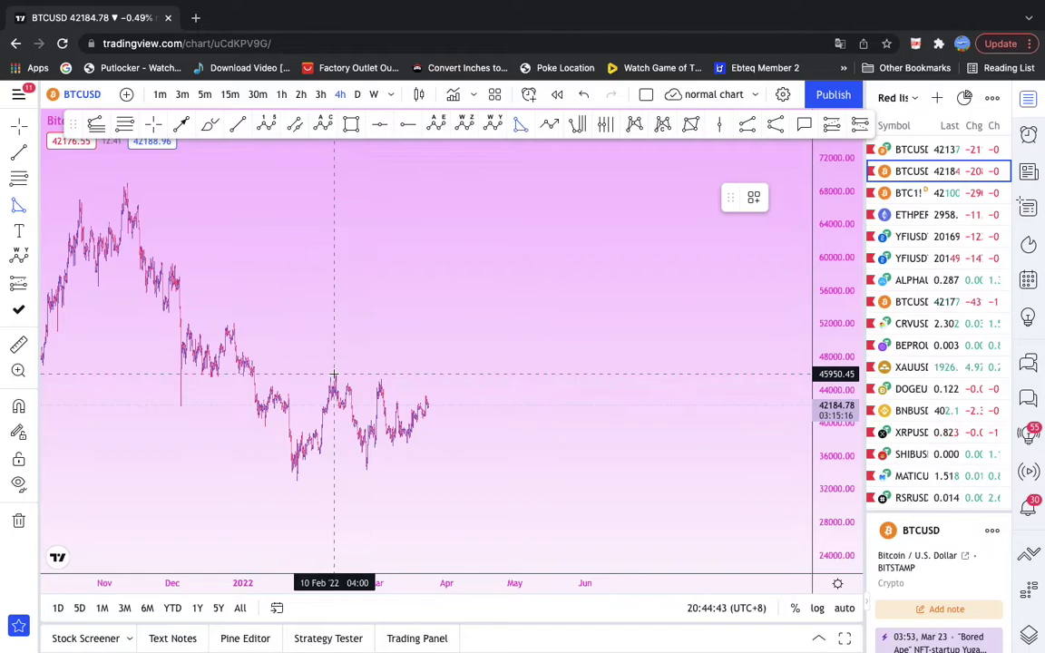
click(334, 373)
click(528, 395)
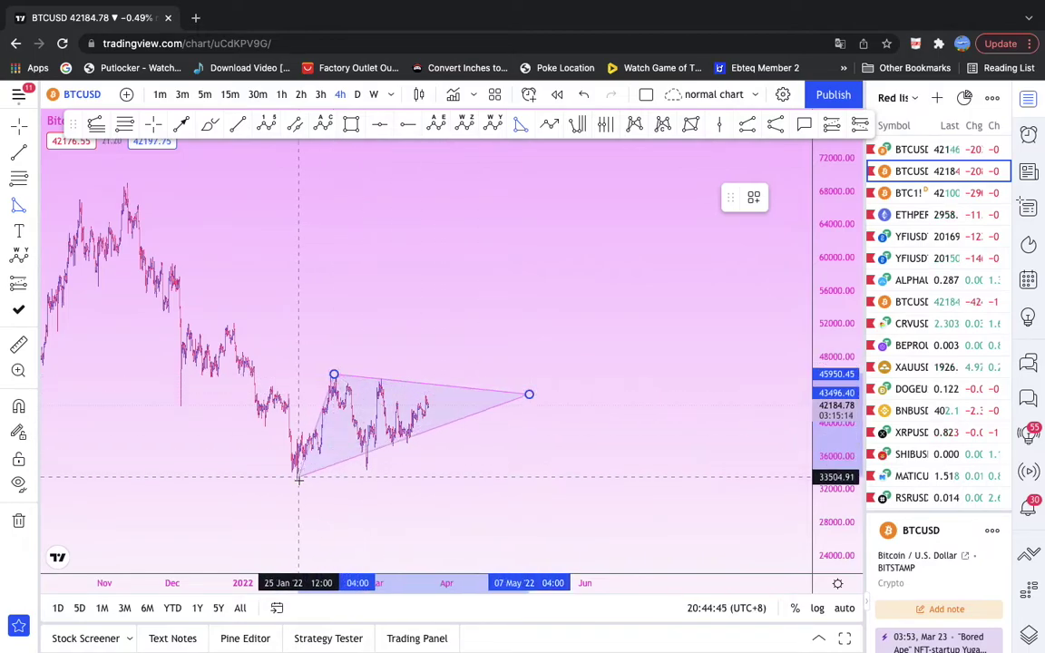
scroll(299, 477, left, 2)
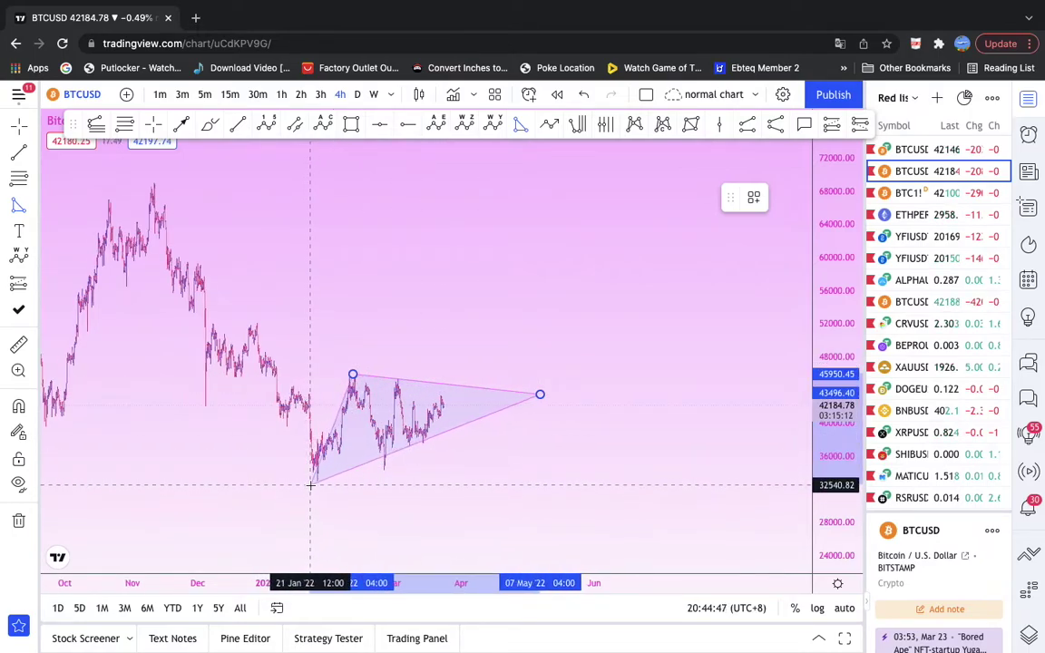
click(310, 486)
Extend the triangle's right corner further out to about late June near 42,200
drag(540, 396, 640, 404)
click(541, 468)
drag(542, 468, 501, 466)
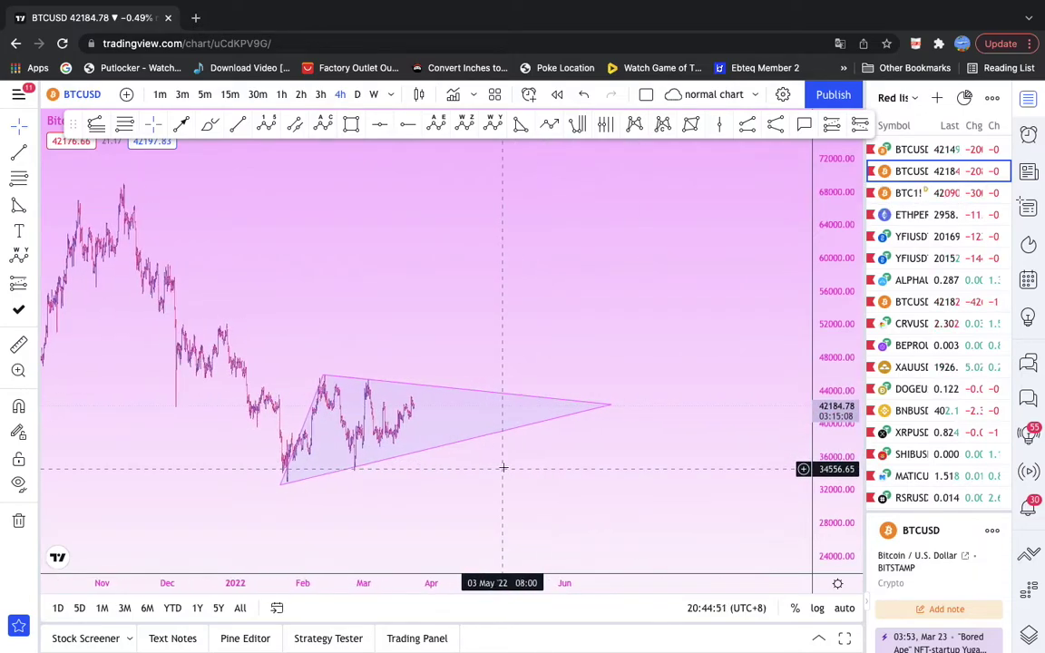
Brush a price path from the latest candle that swings inside the triangle, breaks and retests its lower edge, and falls to about 27,000
click(210, 125)
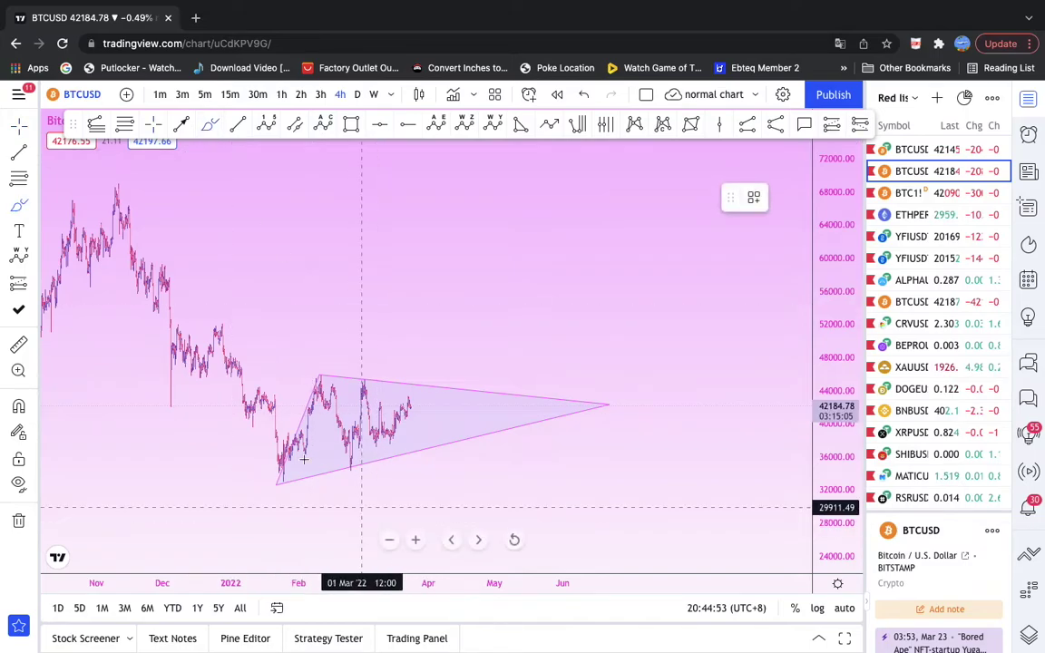
click(417, 403)
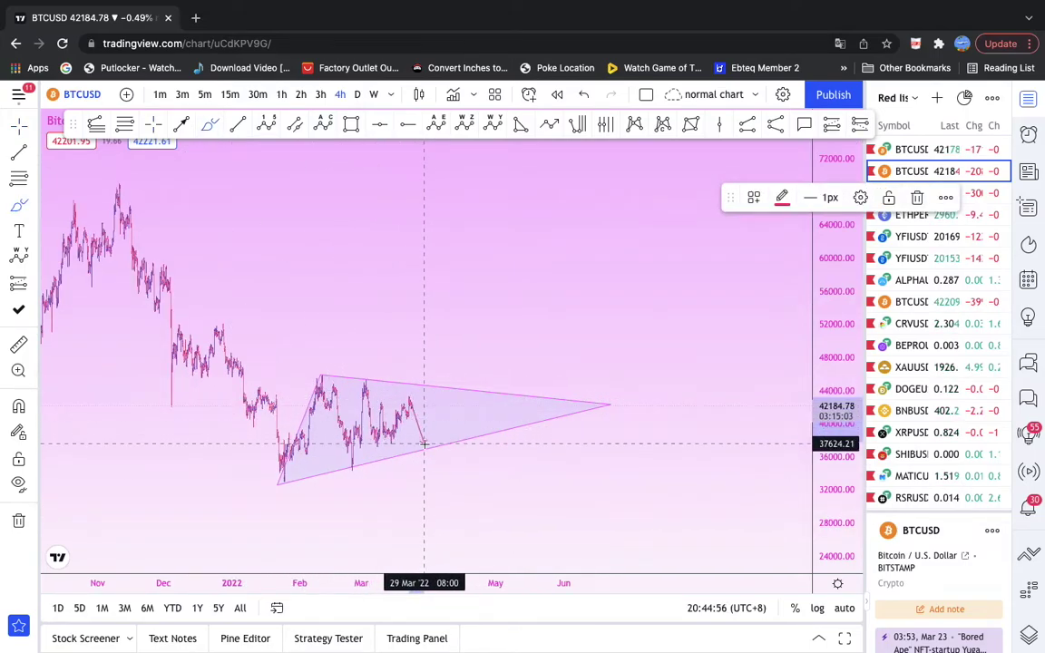
click(463, 392)
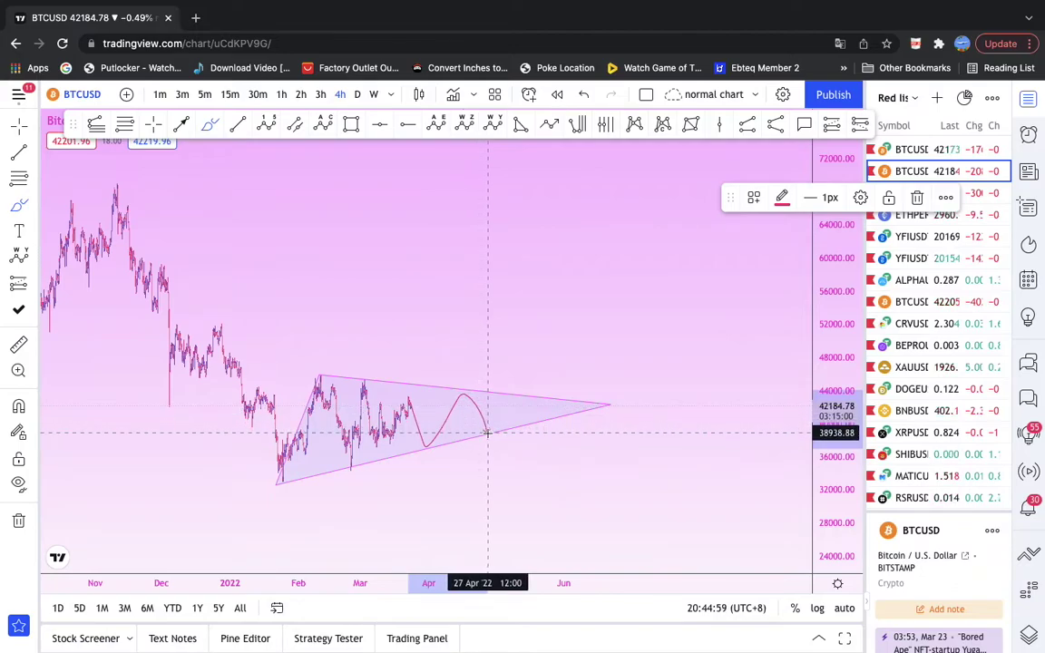
click(517, 436)
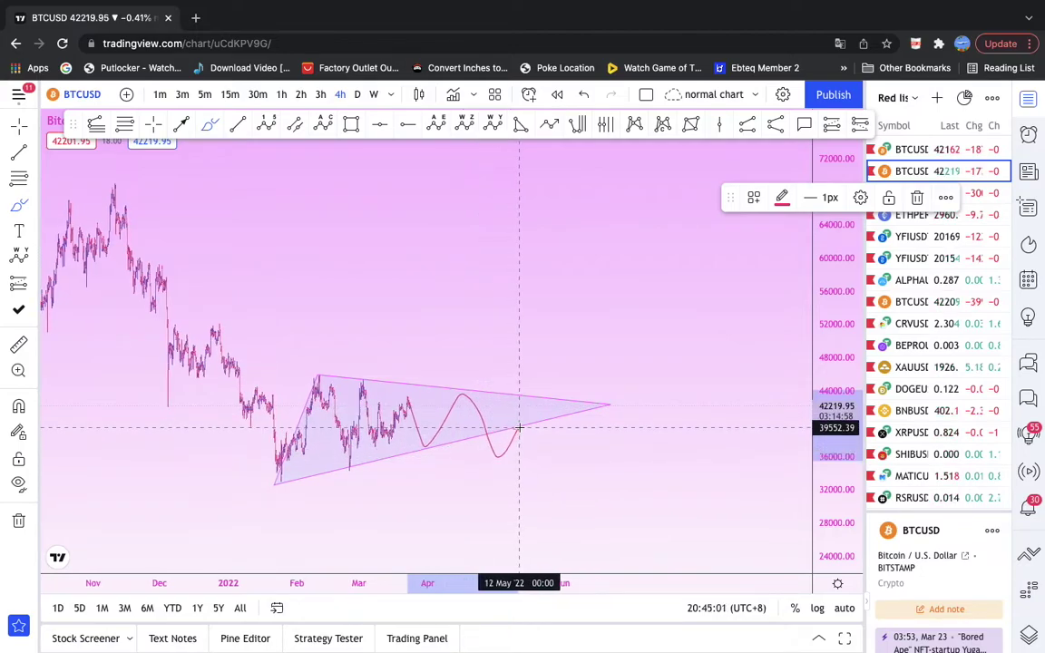
double_click(558, 531)
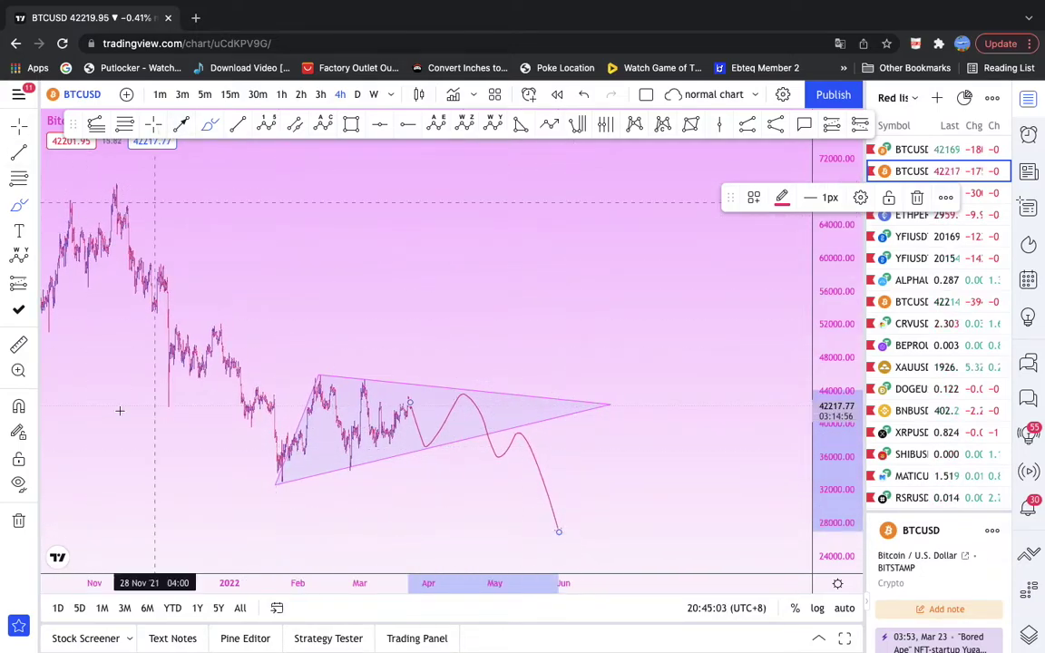
Place a short position at the breakdown retest with entry about 39,114 and stop about 43,935
click(34, 287)
click(91, 310)
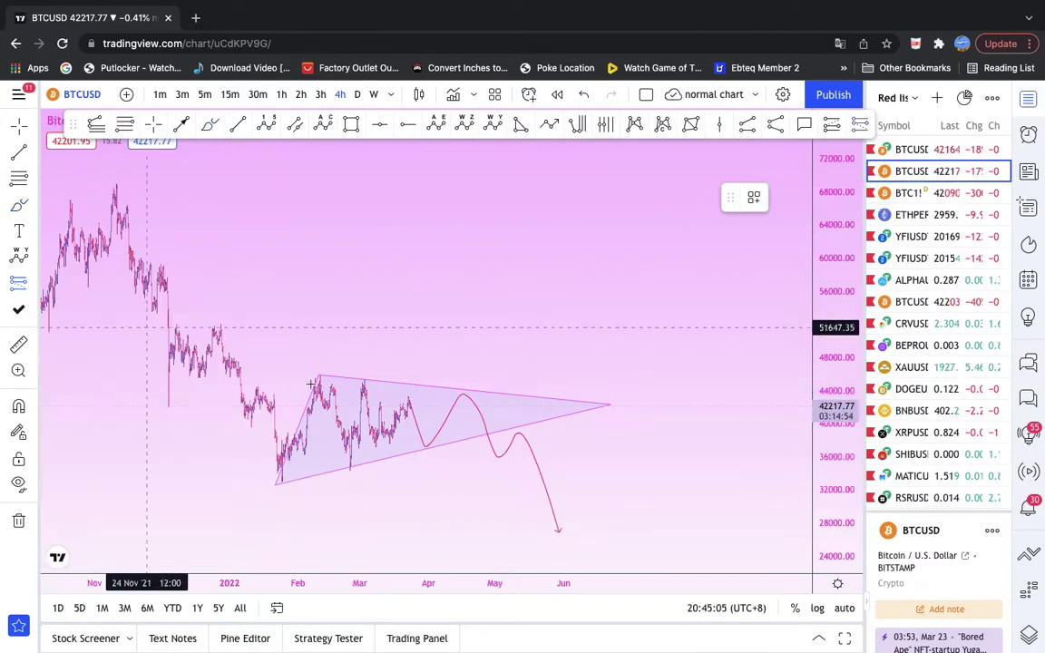
click(529, 432)
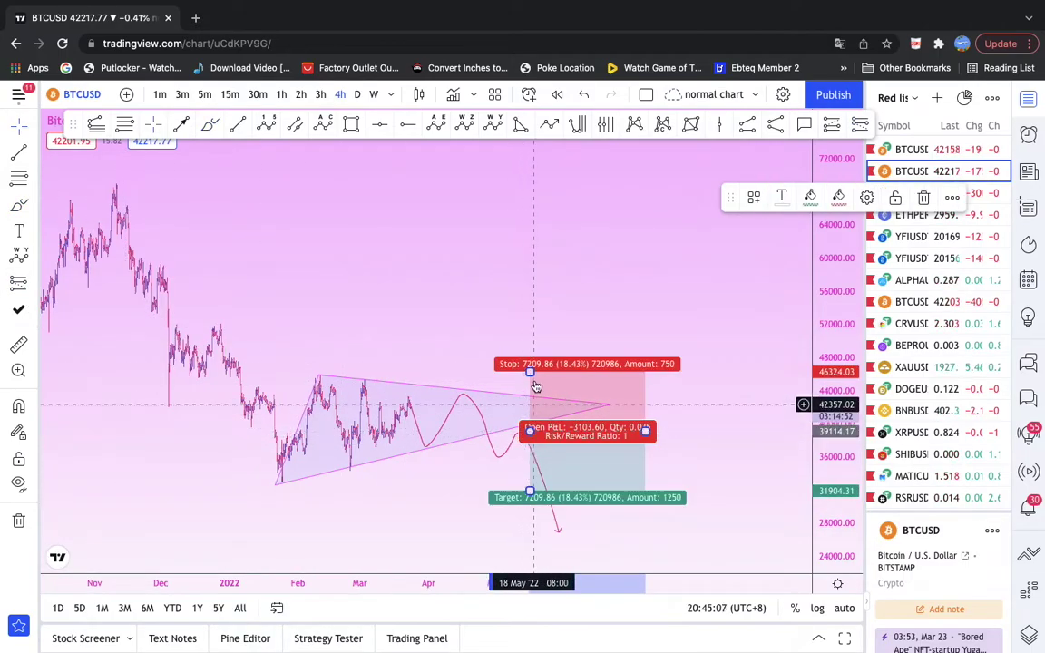
drag(530, 372, 529, 392)
click(711, 486)
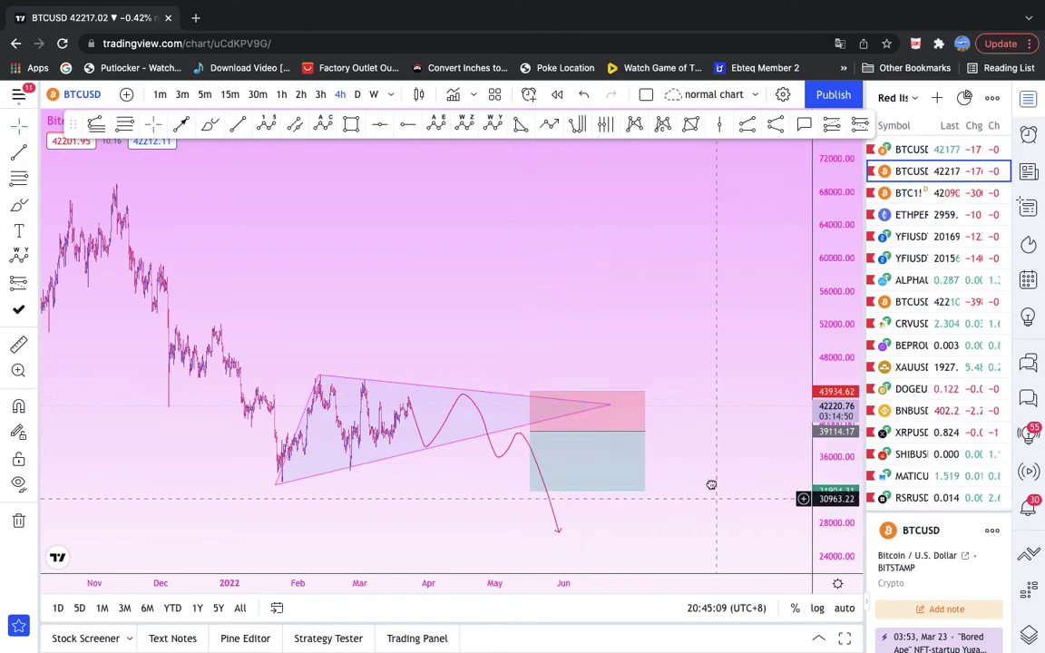
Draw a Fibonacci retracement from about 32,979 up to 45,950, and lower the short position's target to about 24,916 at the 1.618 level
drag(562, 509, 537, 444)
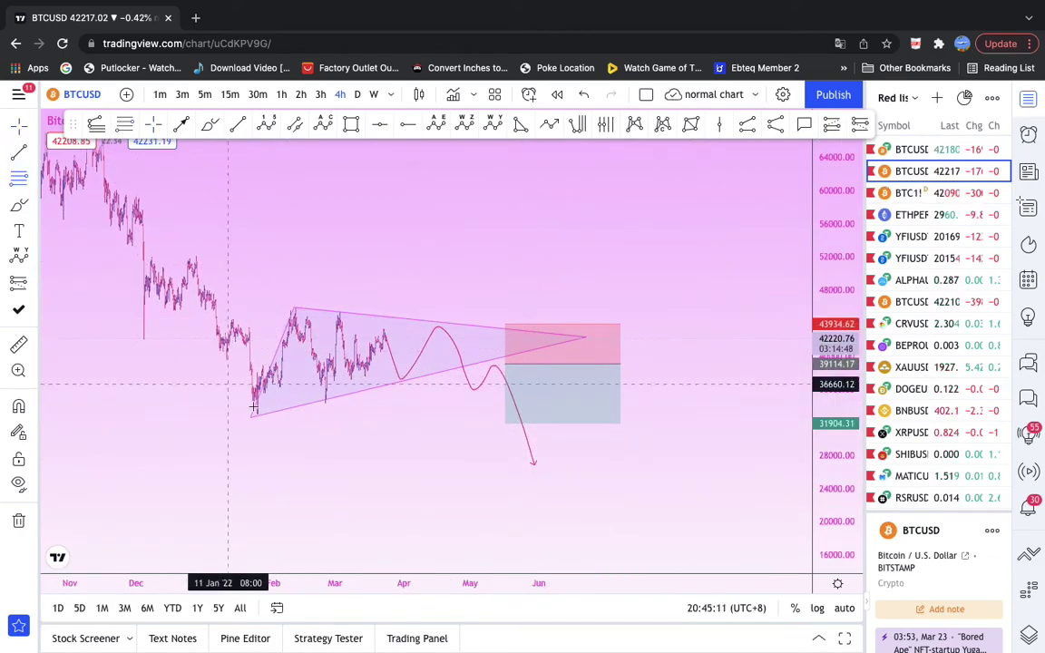
click(288, 416)
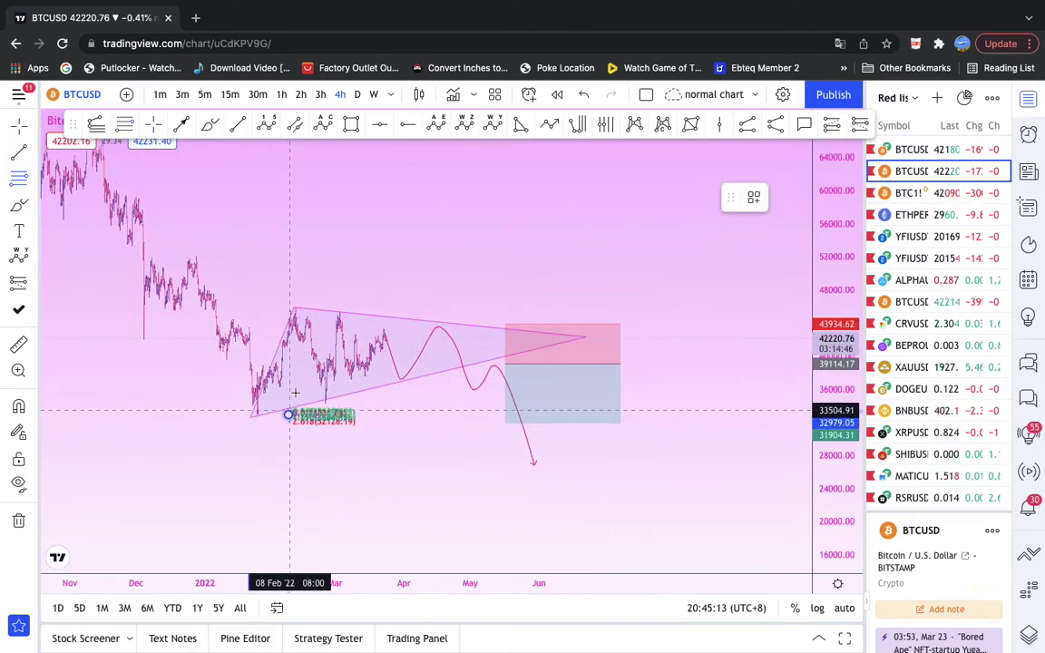
click(354, 307)
click(505, 422)
mouse_move(505, 423)
mouse_down()
mouse_move(503, 459)
mouse_move(481, 497)
mouse_move(480, 482)
mouse_up()
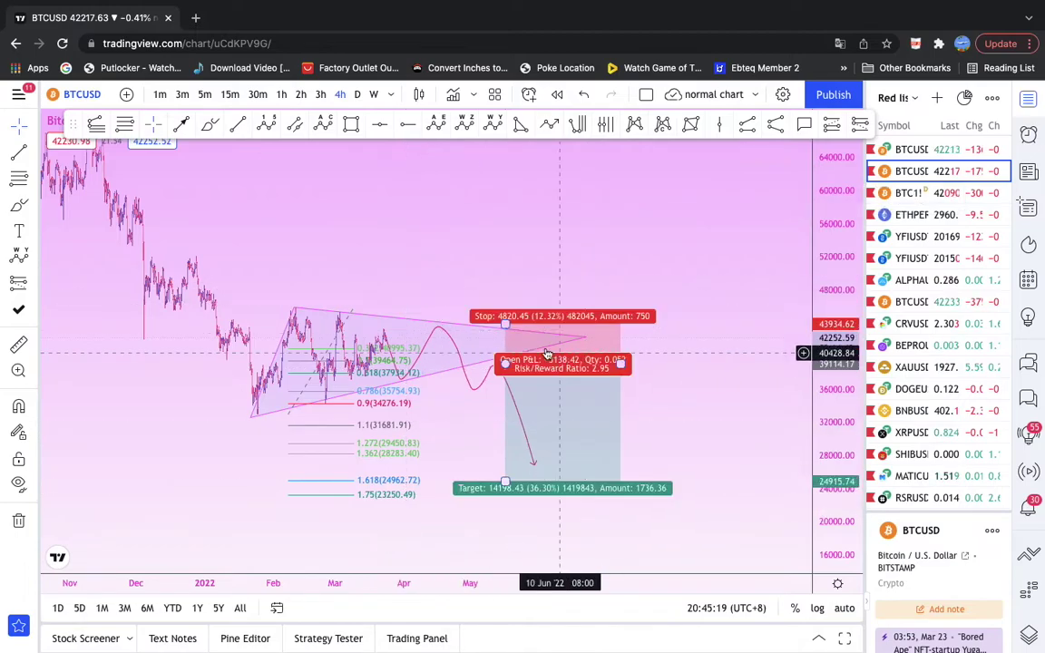
click(611, 349)
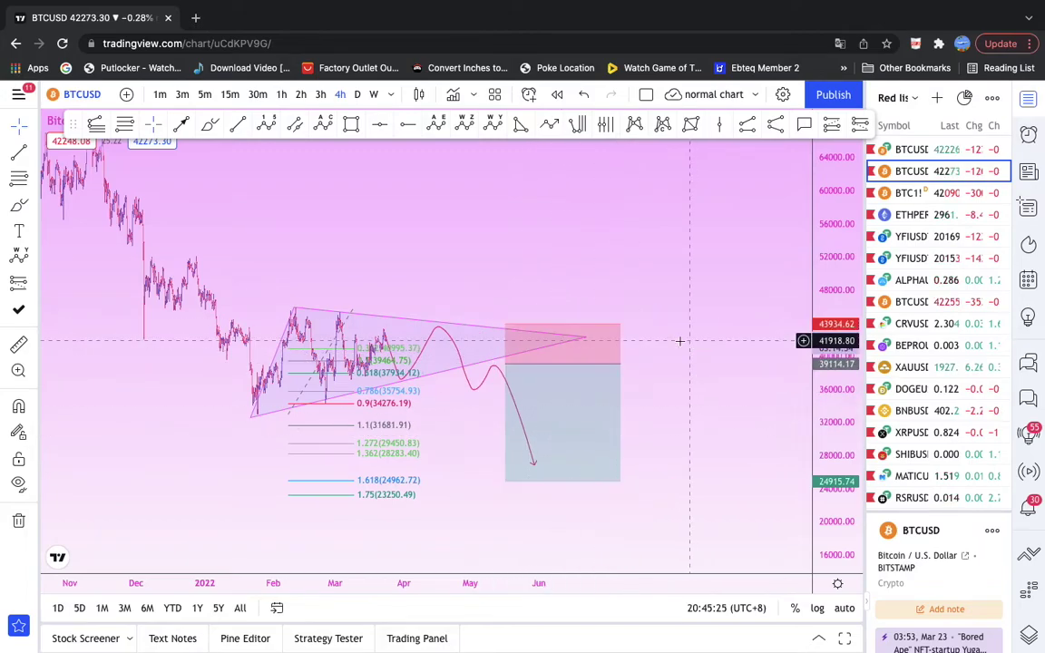
scroll(693, 343, down, 2)
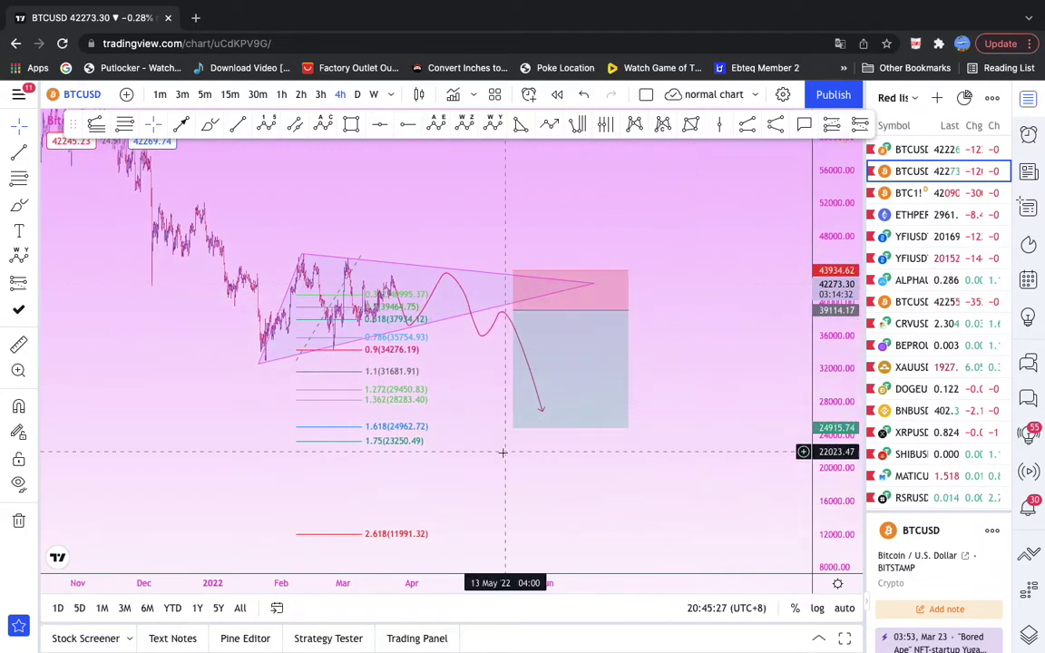
Lower the short position's target to about 11,857, just below the 2.618 Fibonacci level
drag(512, 428, 535, 535)
scroll(828, 313, down, 2)
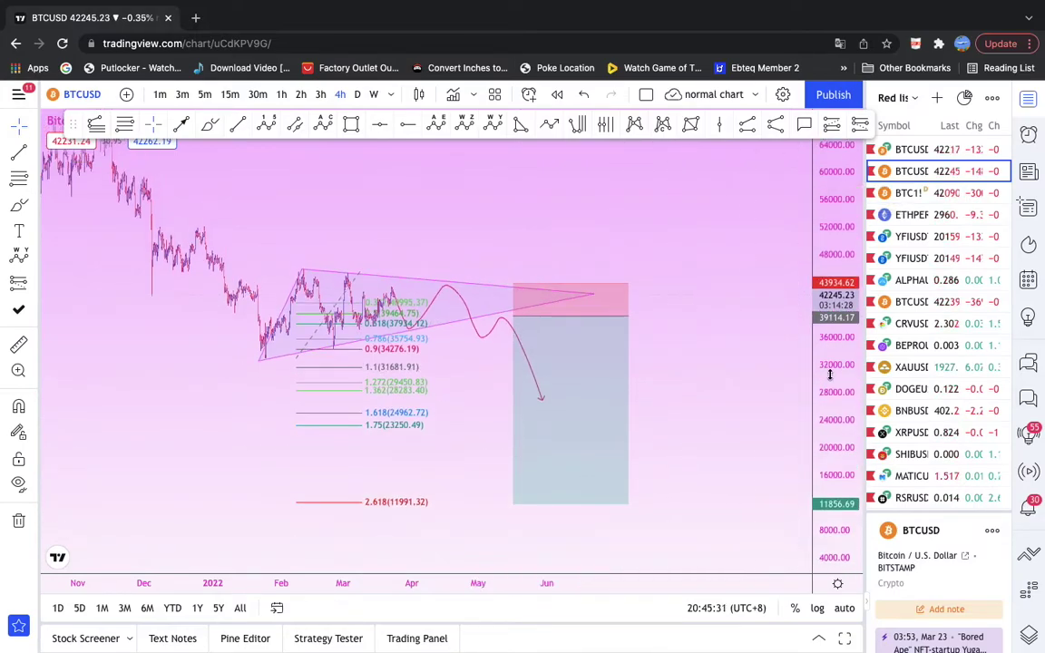
scroll(689, 418, up, 2)
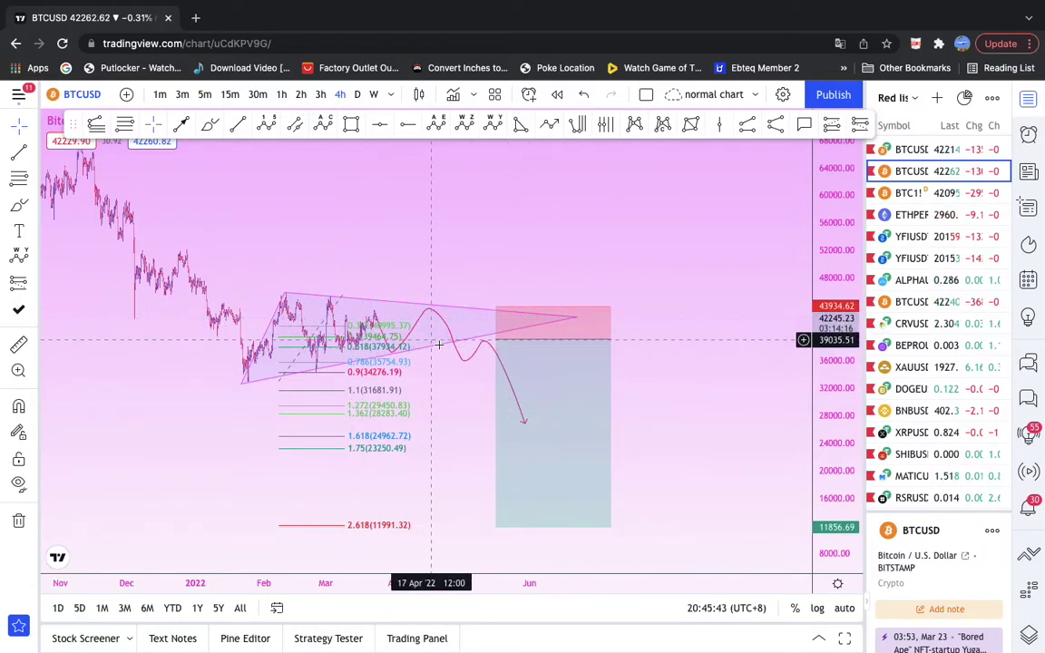
Brush a second price path from the triangle's breakdown through the retest and down to about 11,900 near the 2.618 level
click(209, 124)
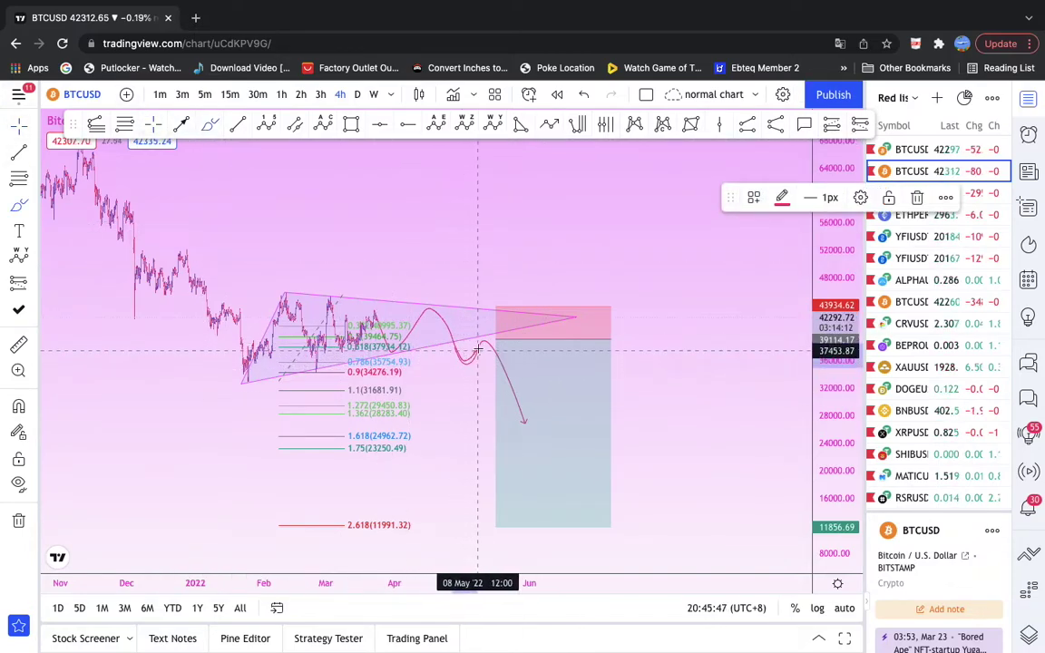
mouse_move(486, 352)
mouse_down()
mouse_move(508, 386)
mouse_move(545, 527)
mouse_up()
scroll(457, 372, right, 1)
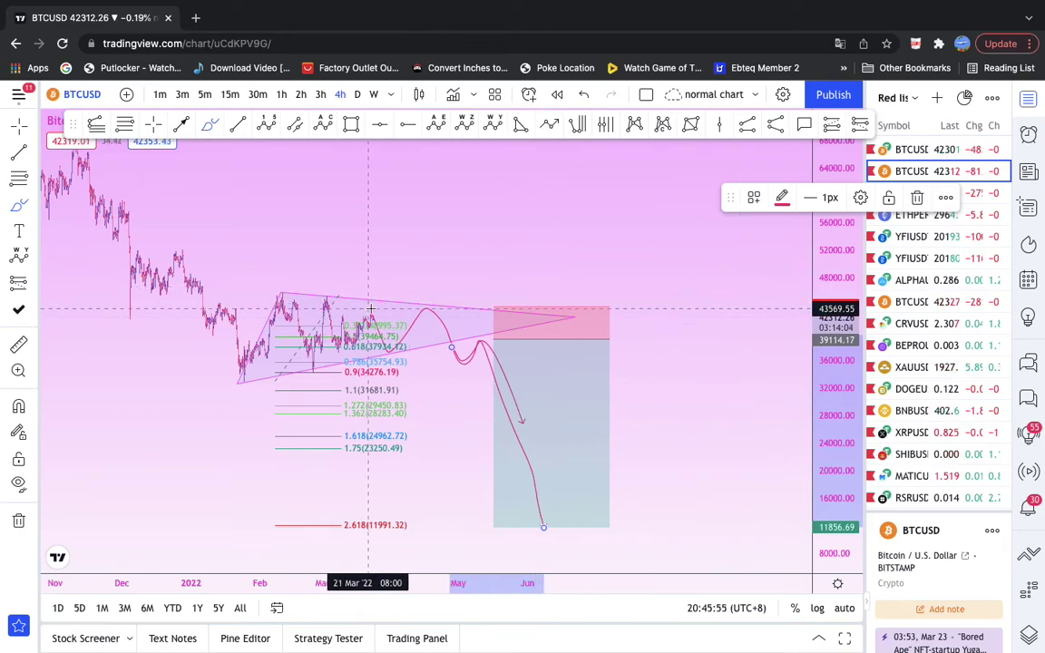
Open the BTCUSDT perpetual chart and review its wave patterns, Fibonacci levels and short position, undoing any stray brush stroke
click(911, 150)
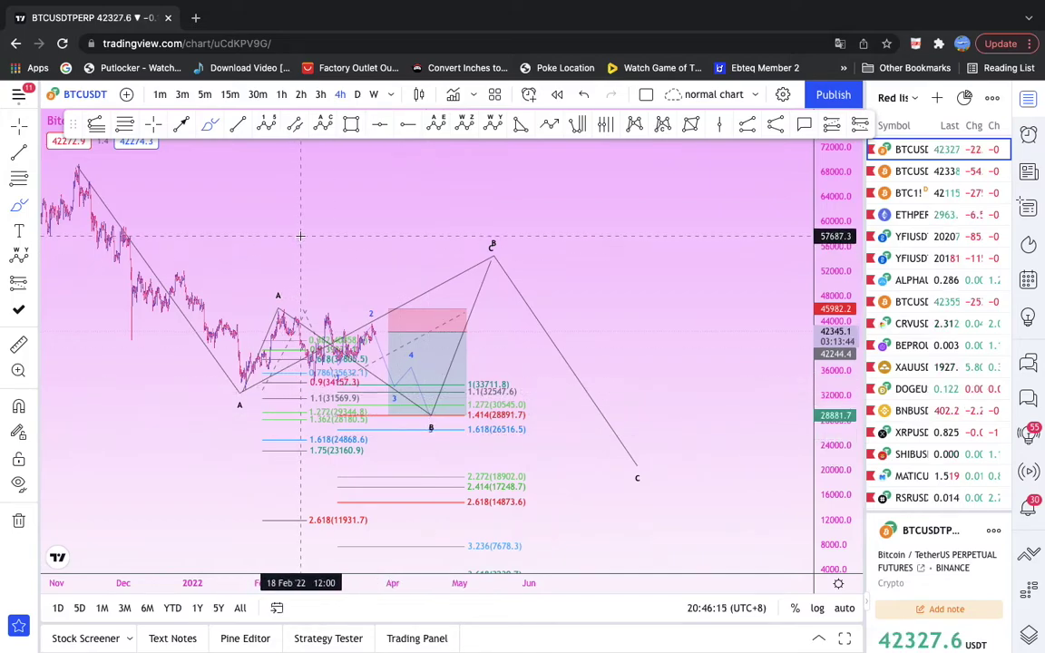
drag(303, 241, 341, 243)
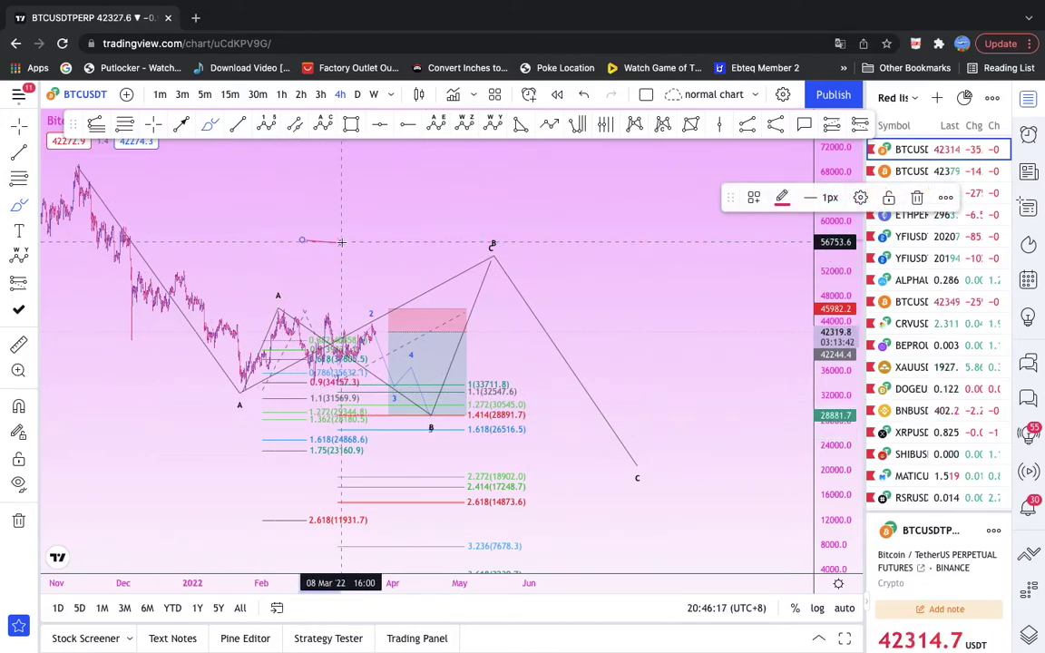
key(ctrl+z)
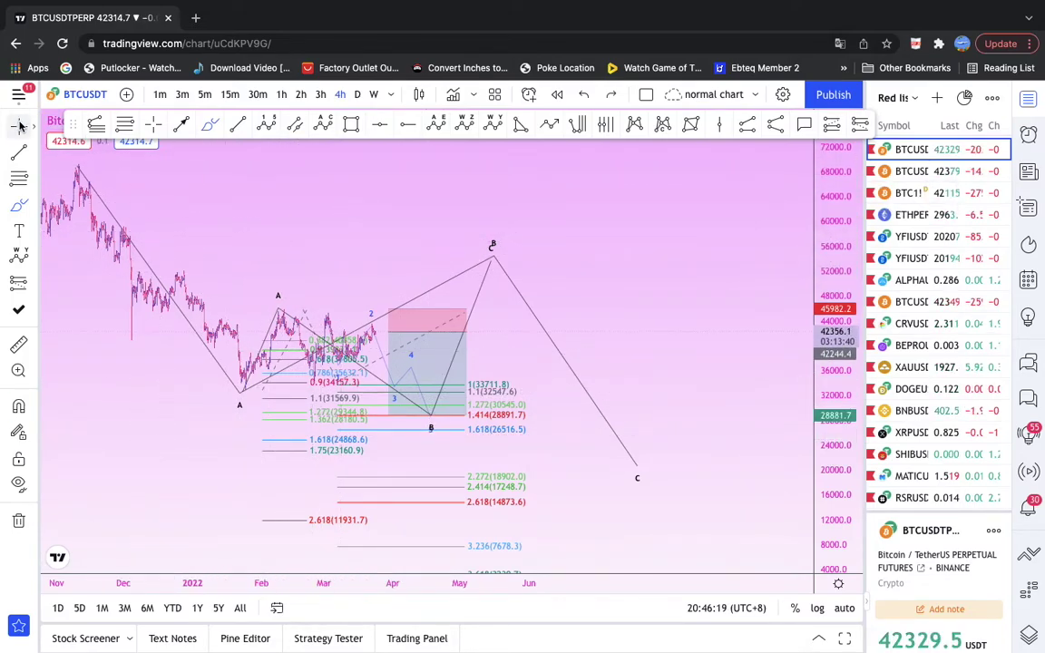
drag(278, 199, 337, 235)
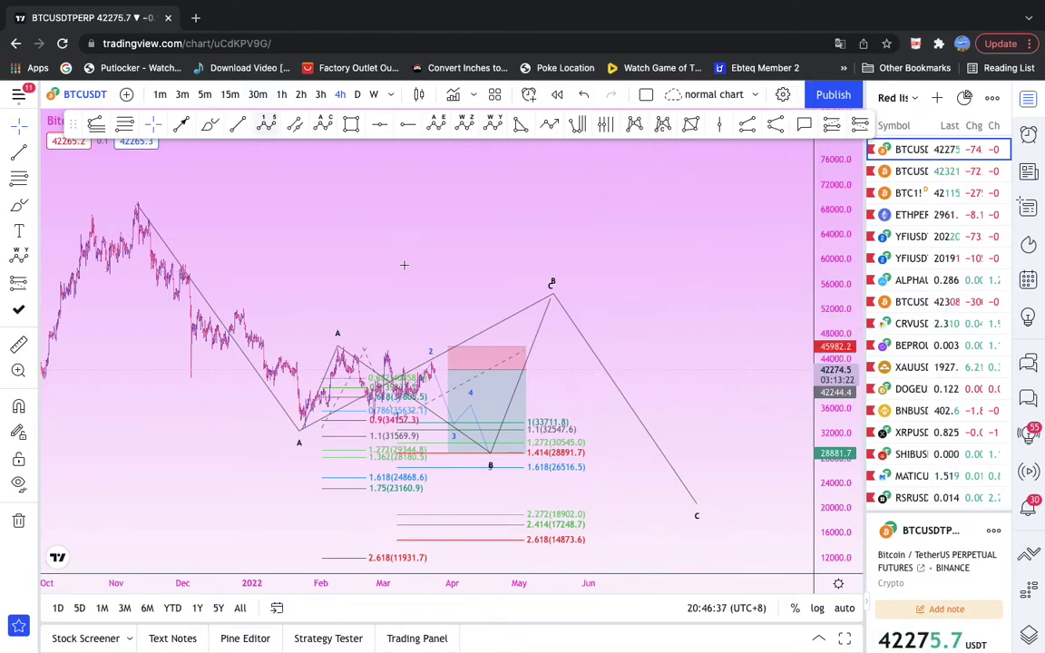
scroll(447, 375, down, 2)
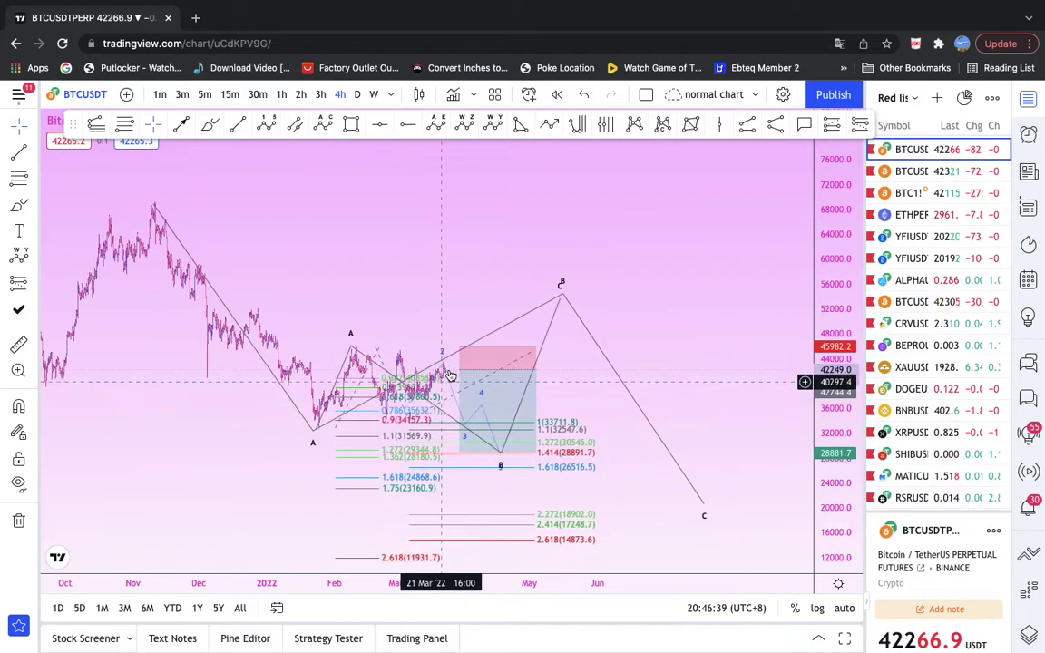
On the BTCUSD chart, draw rectangle zones from about 24,049 to 21,807 at the 1.75 level and about 14,858 to 9,478 around 2.618
click(925, 171)
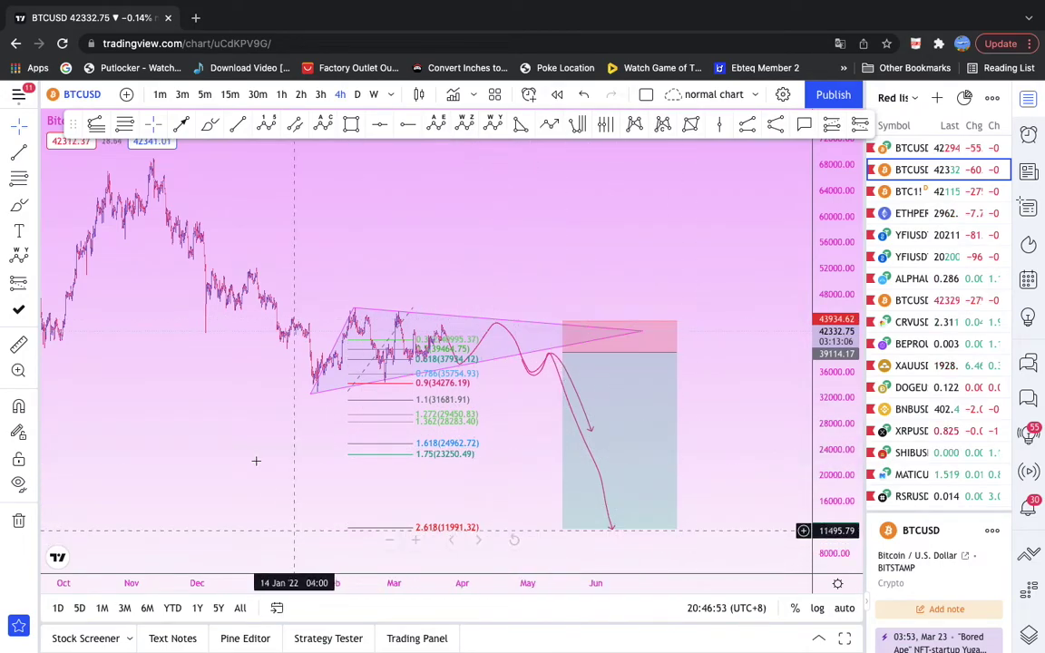
drag(216, 435, 191, 392)
click(353, 127)
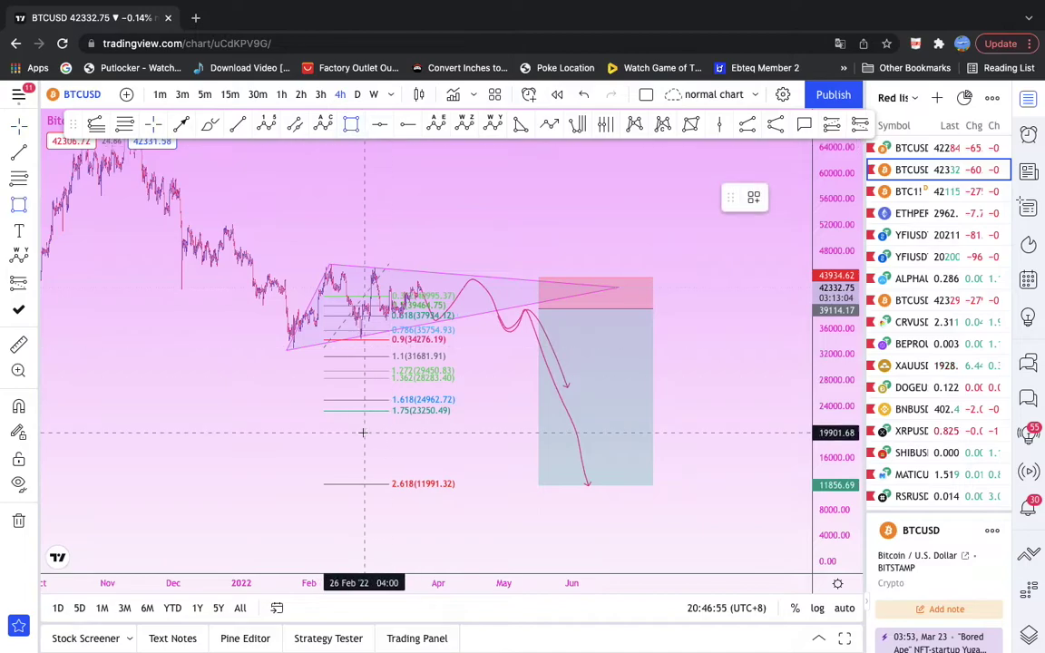
drag(336, 405, 733, 420)
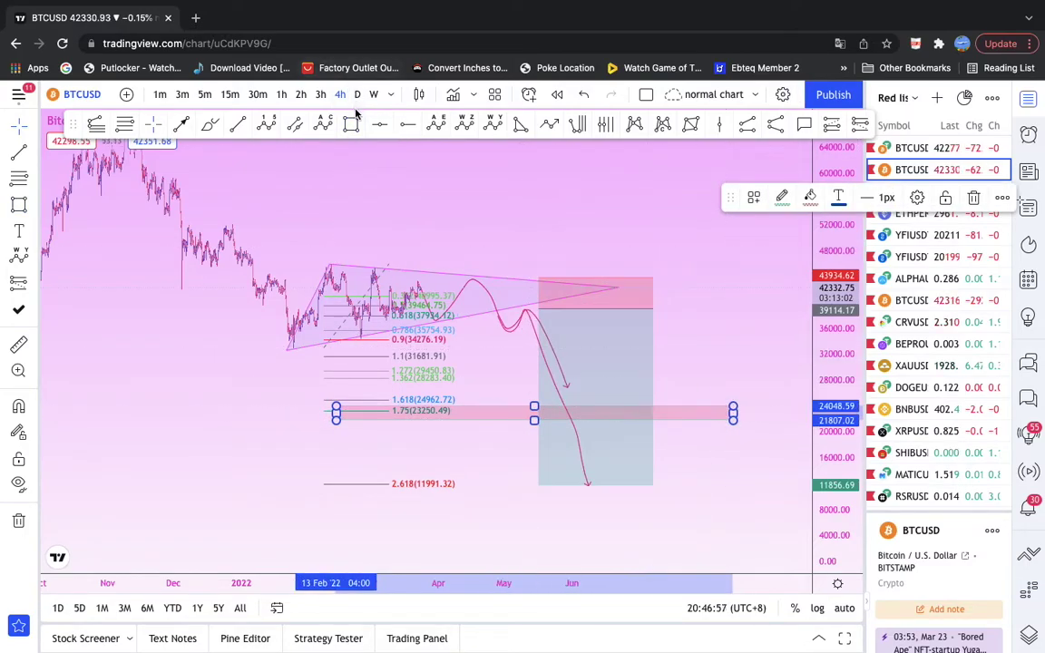
click(382, 325)
drag(342, 467, 706, 500)
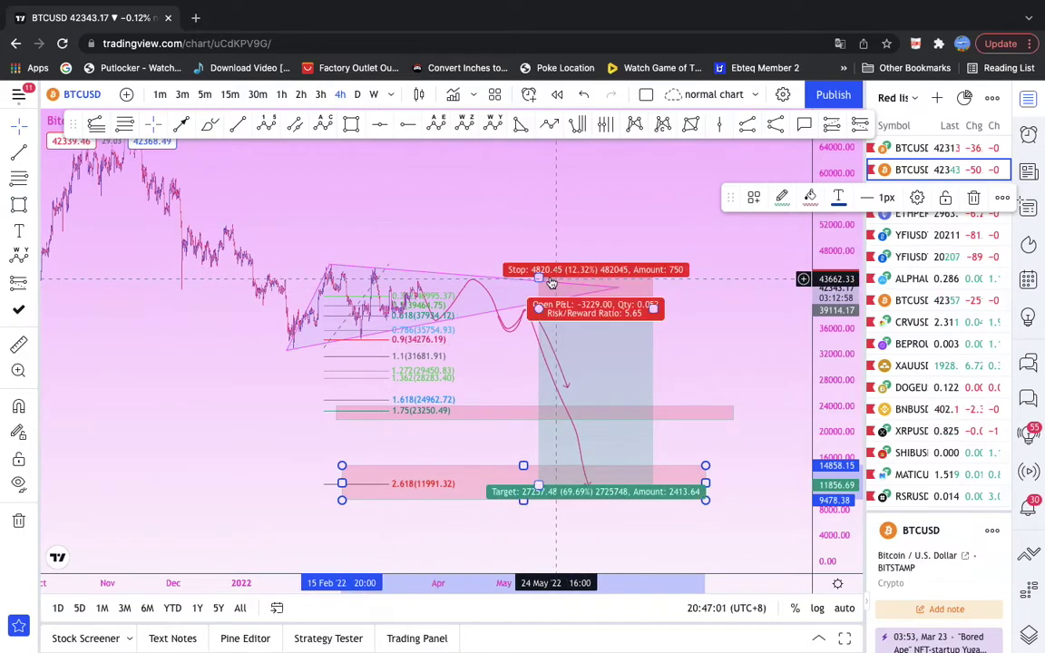
Raise the short position's stop to about 45,456 and its entry to about 42,990
drag(538, 278, 537, 267)
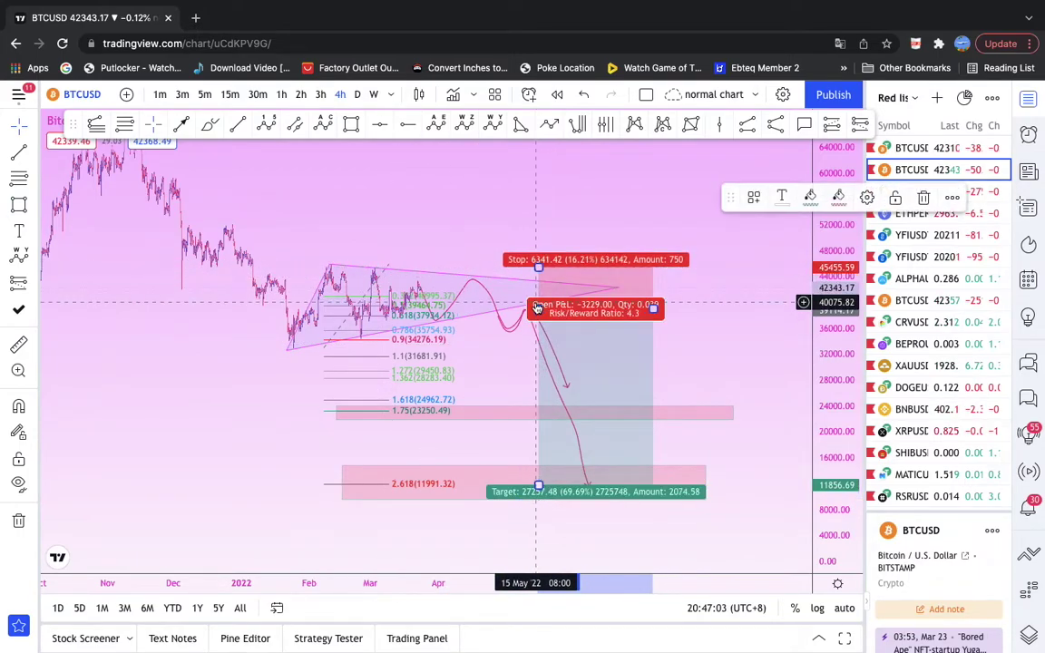
drag(539, 309, 538, 283)
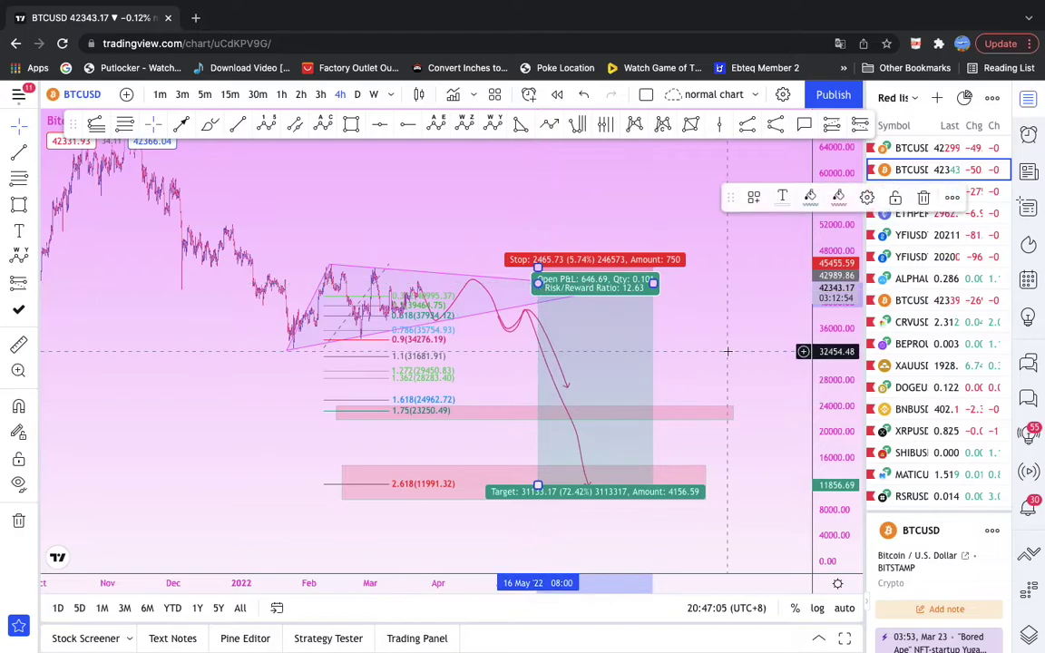
click(532, 312)
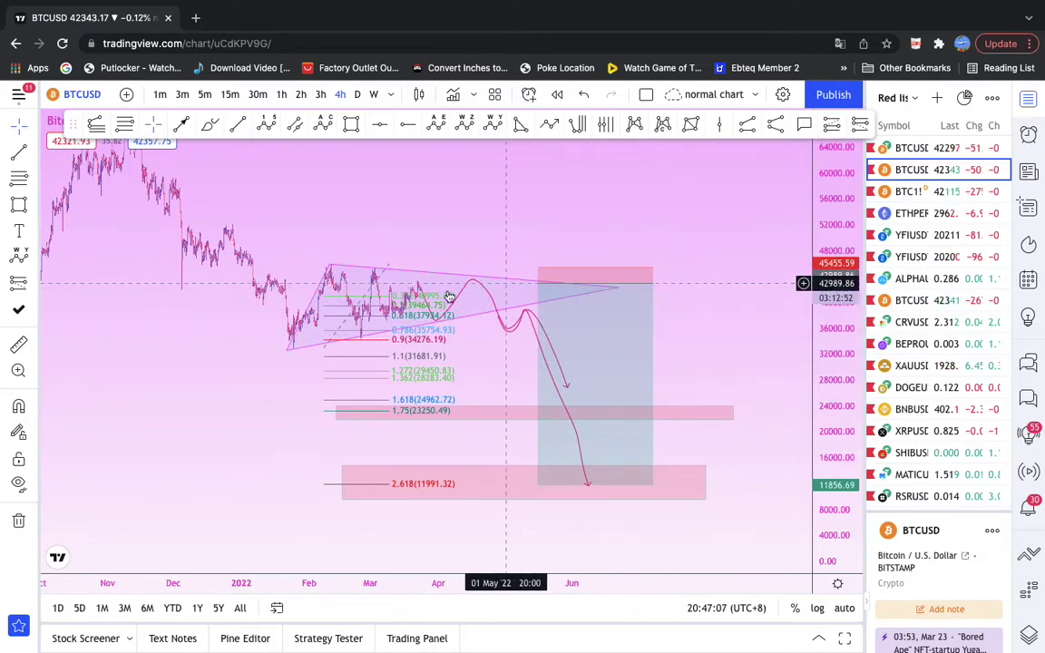
Adjust the short position's target to about 11,944 at the 2.618 level
click(643, 274)
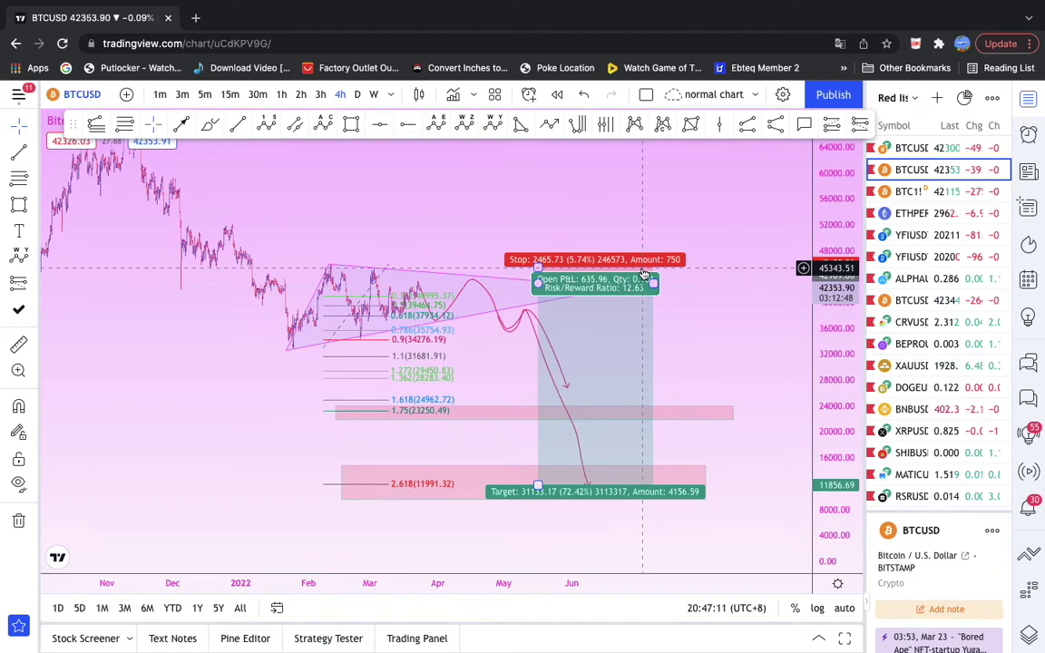
scroll(643, 273, left, 3)
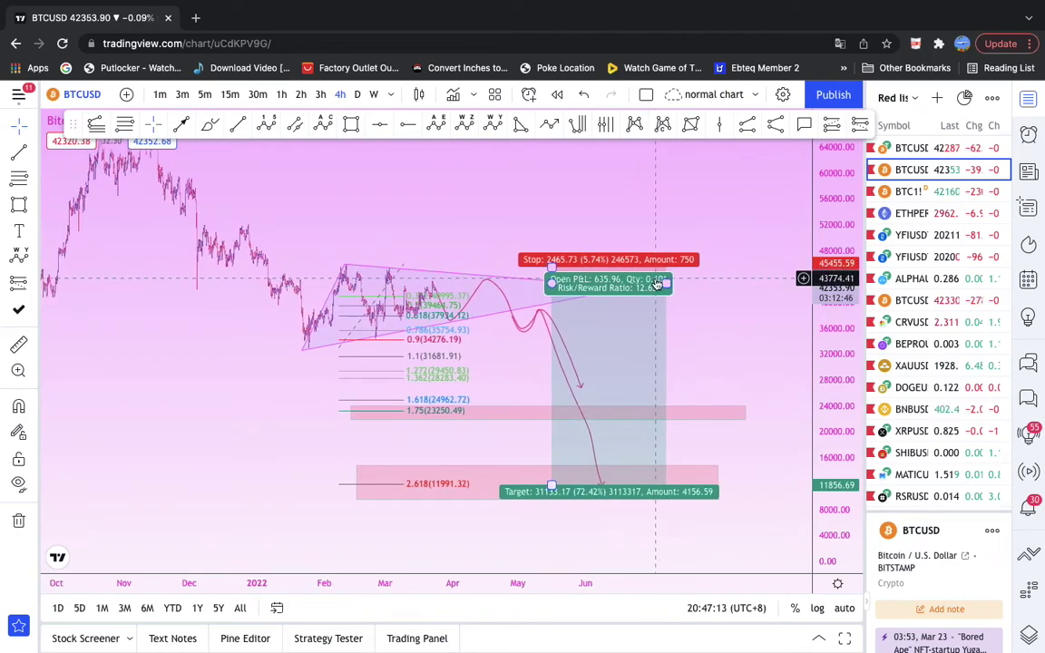
click(764, 279)
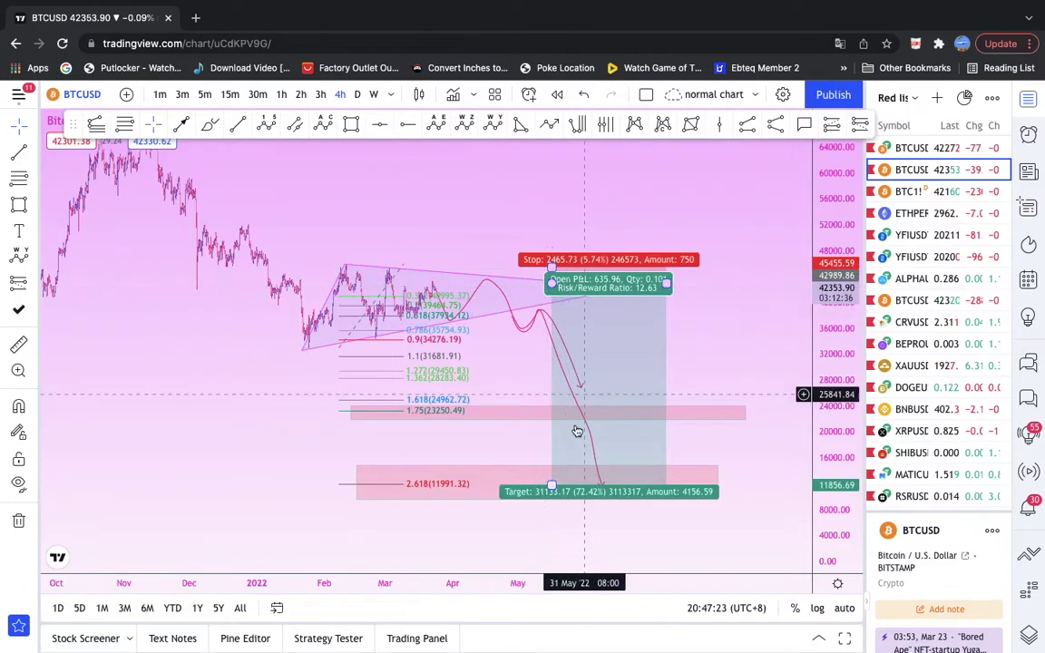
mouse_move(551, 485)
mouse_down()
mouse_move(551, 368)
mouse_move(559, 486)
mouse_up()
click(687, 368)
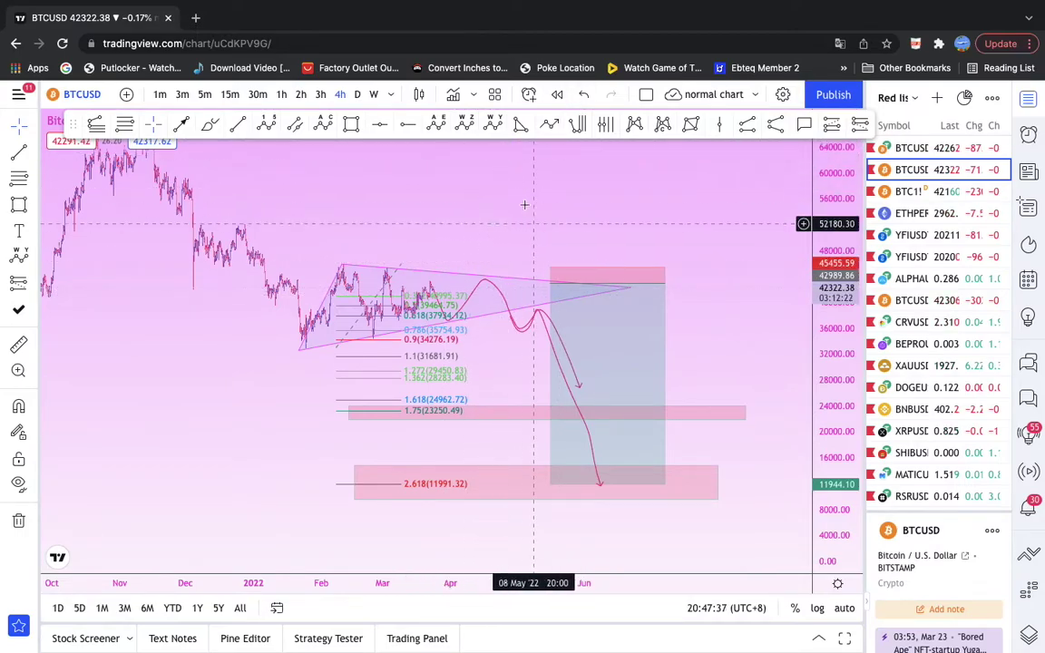
drag(527, 209, 523, 256)
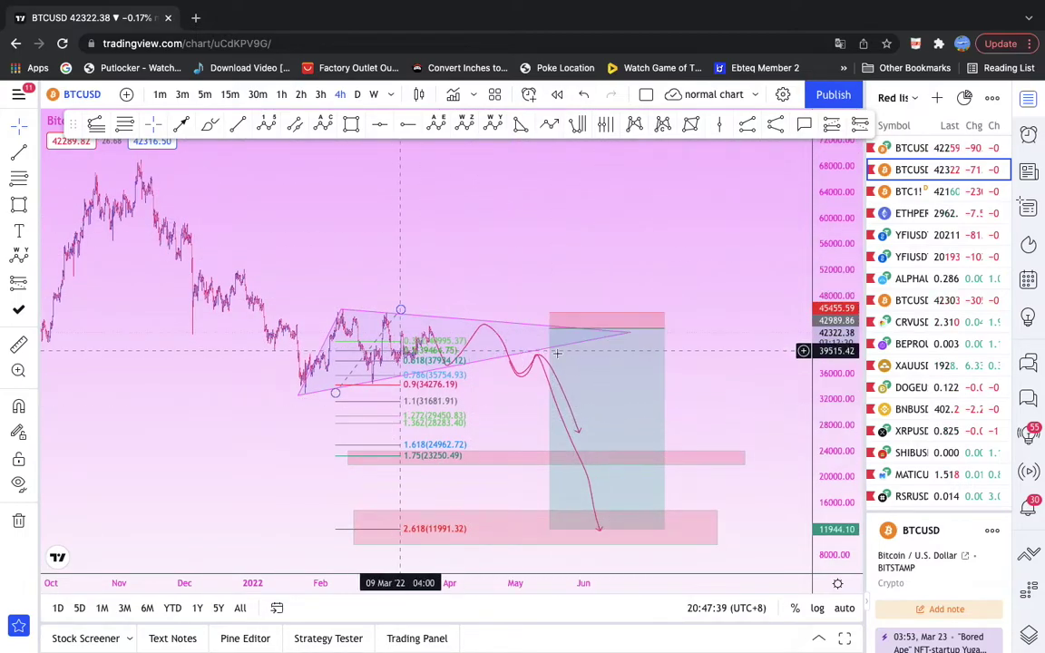
click(441, 526)
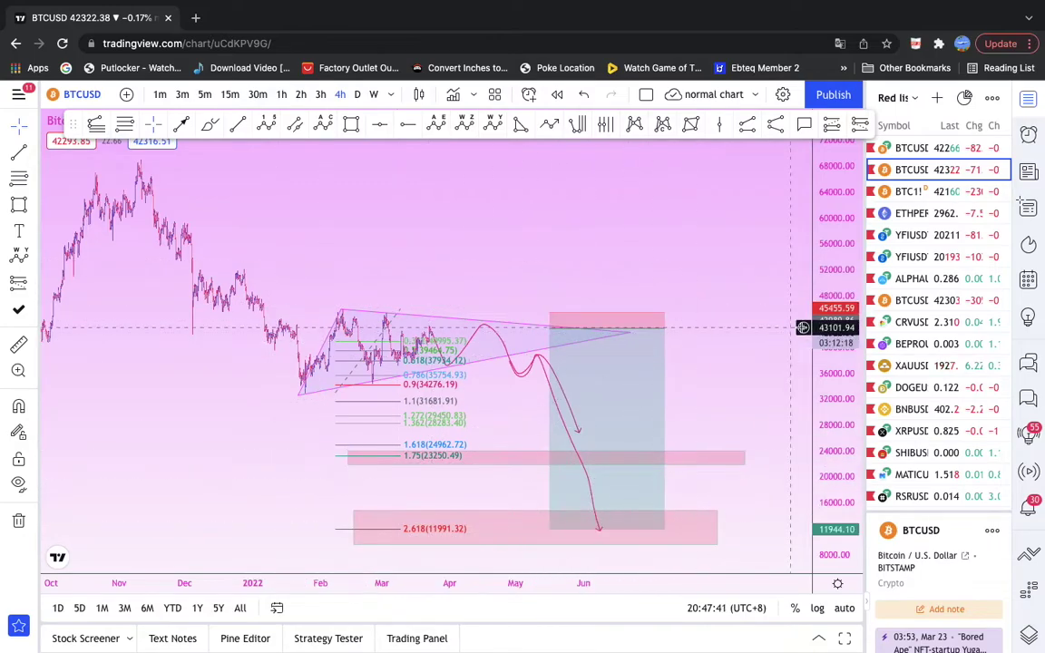
drag(747, 233, 737, 238)
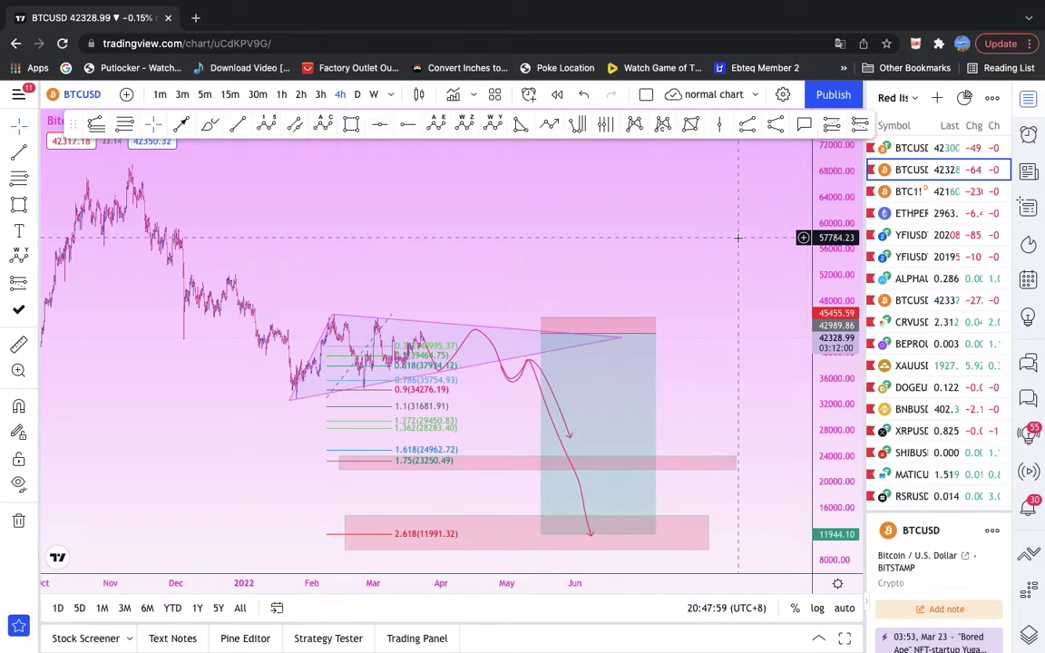
mouse_move(650, 5)
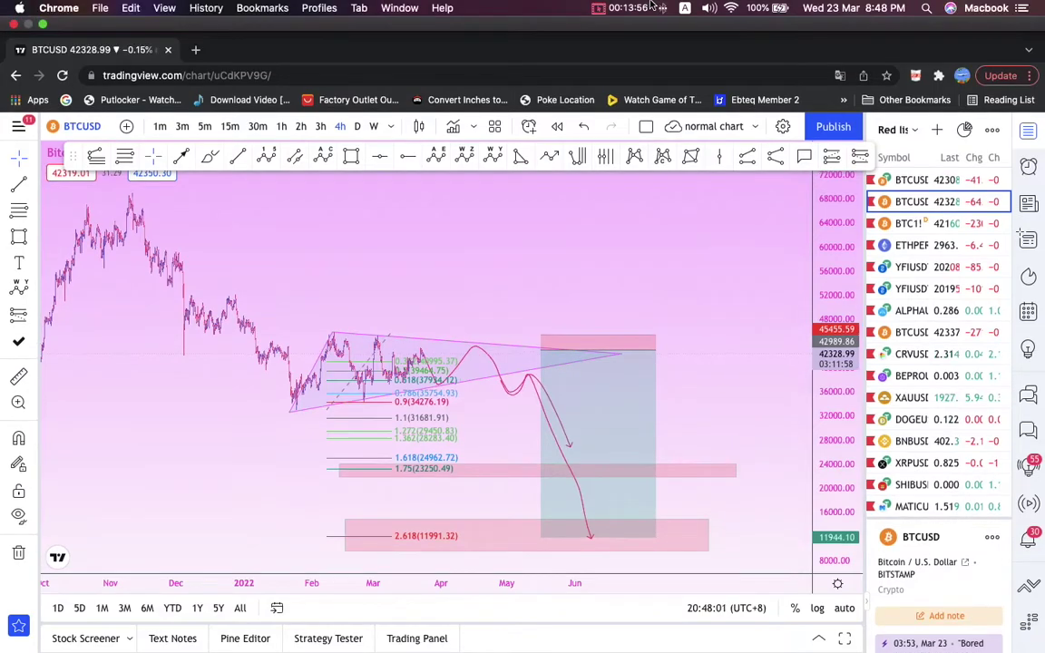
click(599, 7)
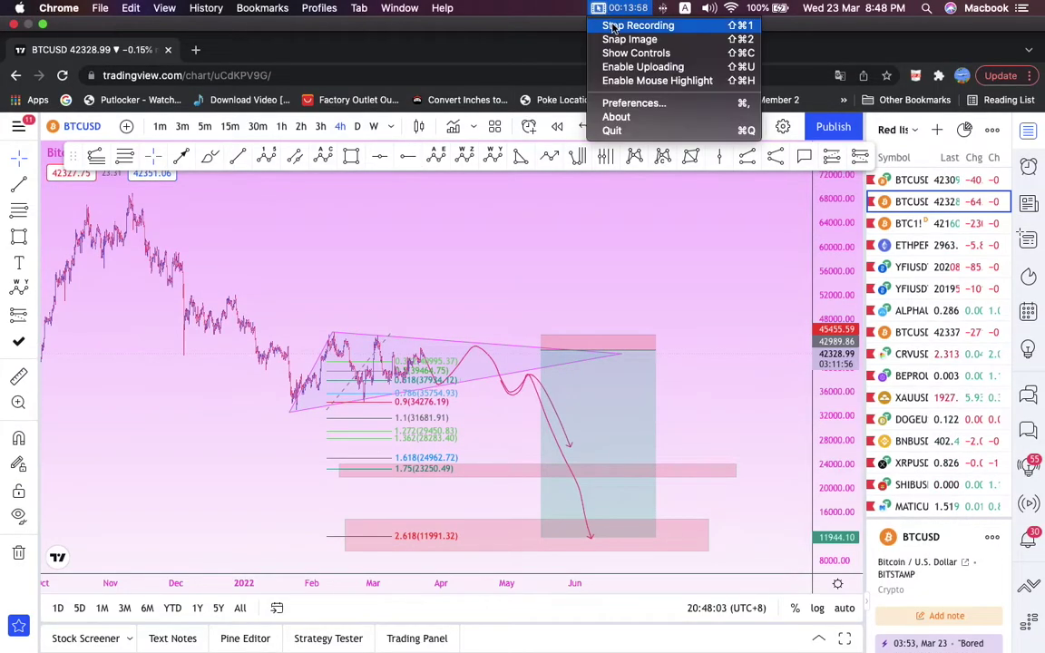